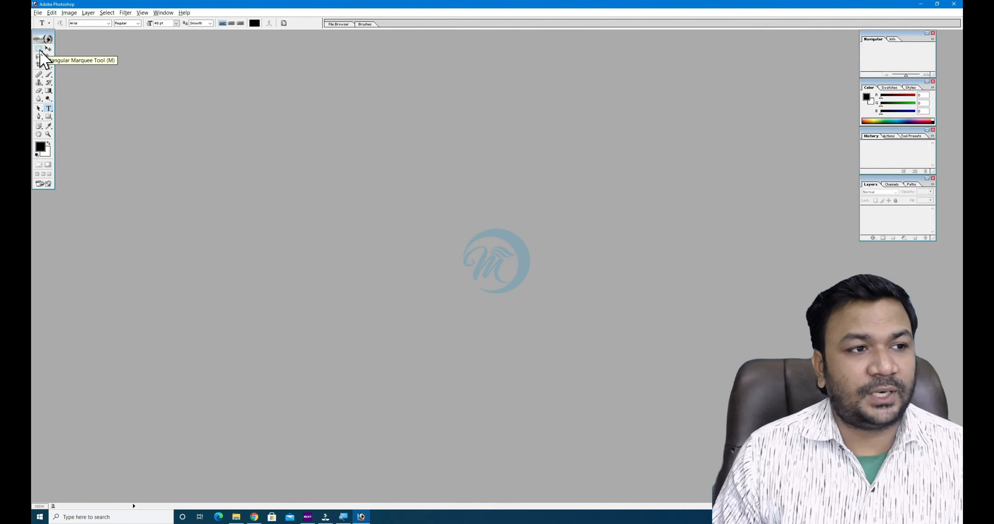
left_click(40, 50)
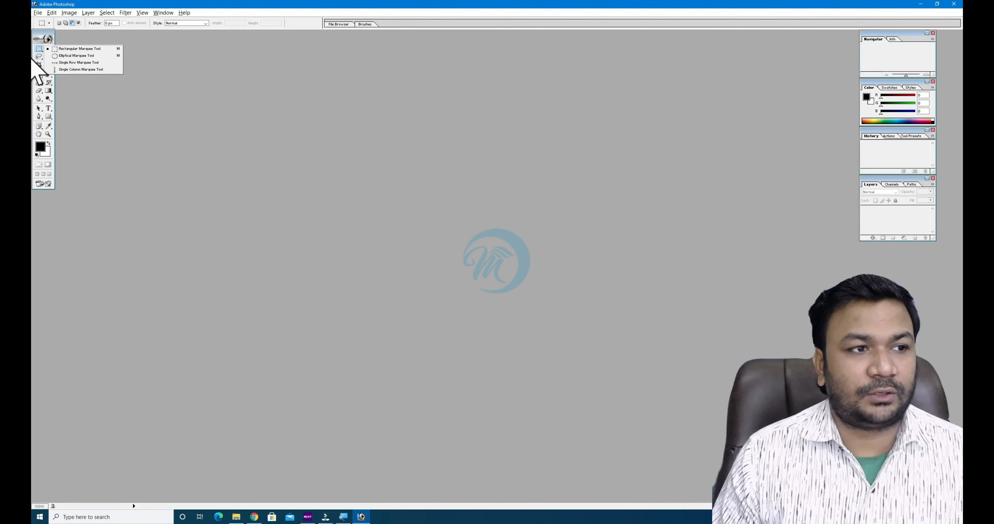
left_click(37, 50)
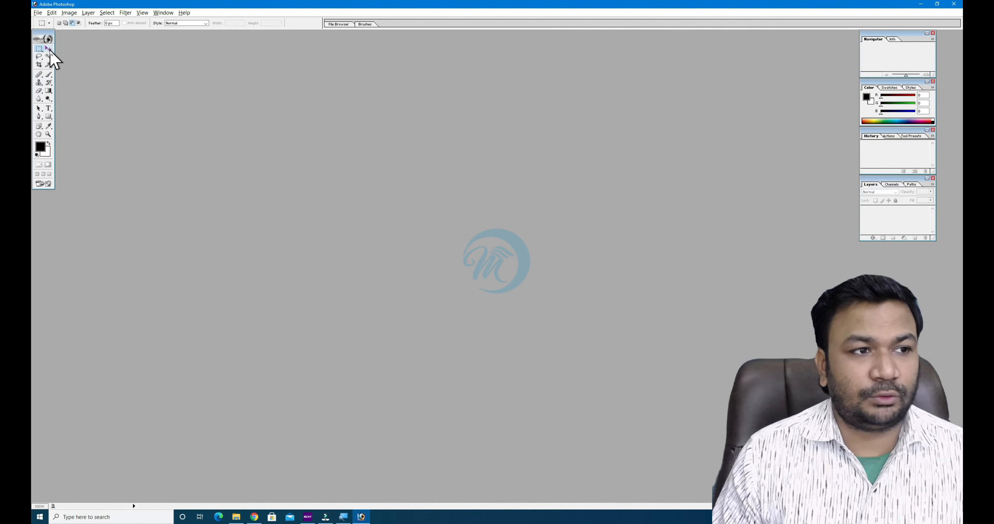
left_click(39, 58)
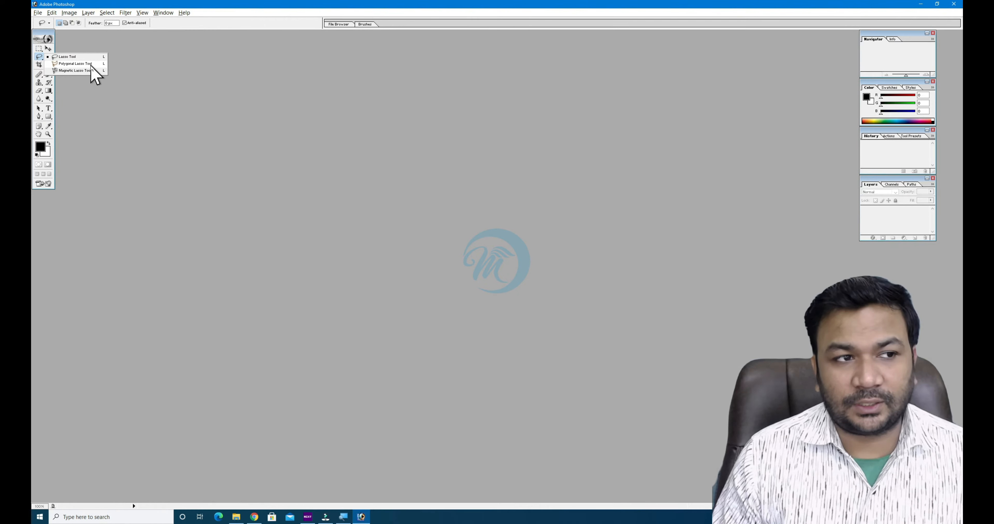
left_click(41, 58)
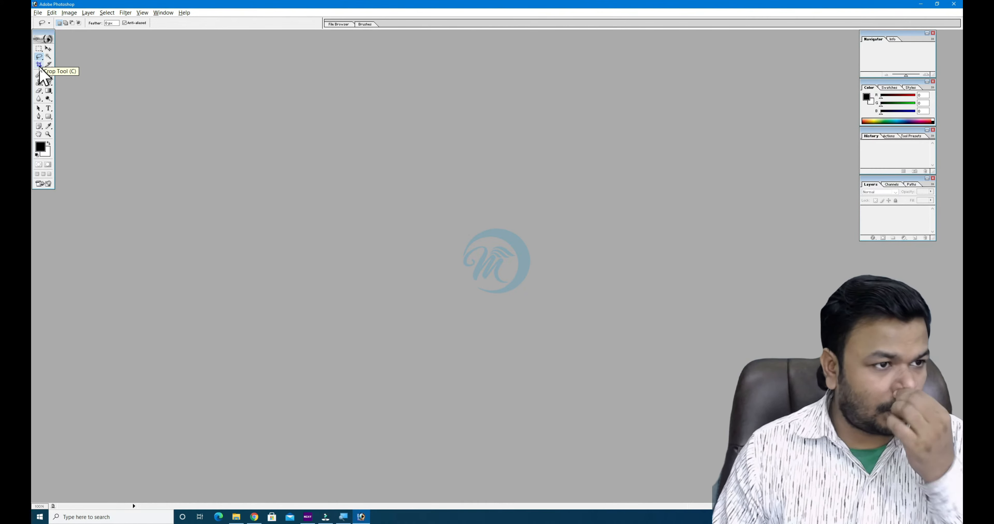
Open a block of several rows of images from the Bolly folder inside Pictures > DVD
double_click(342, 129)
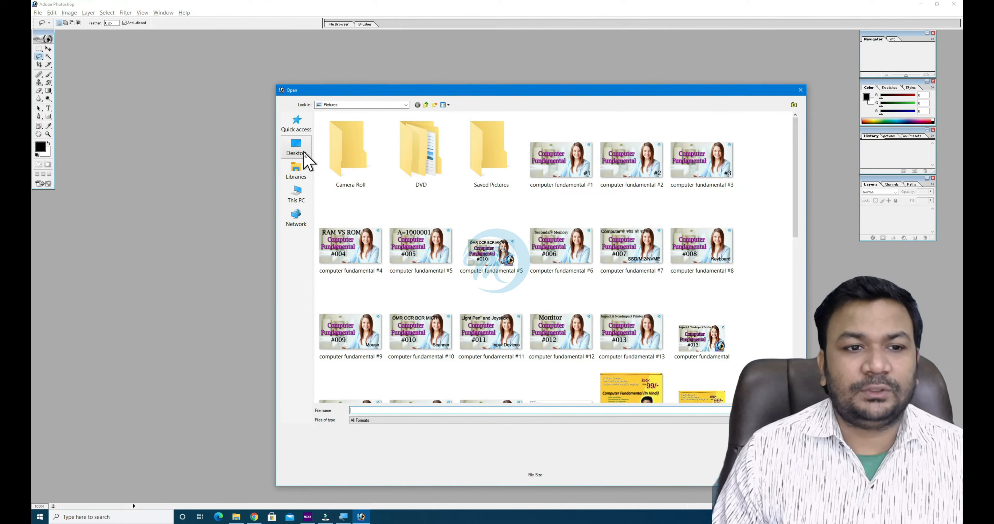
double_click(425, 158)
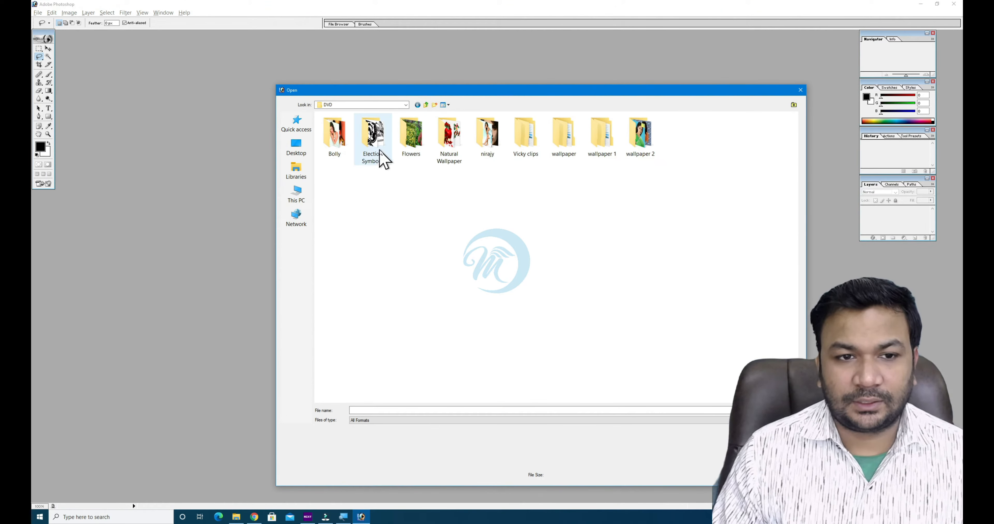
double_click(346, 151)
left_click(539, 249)
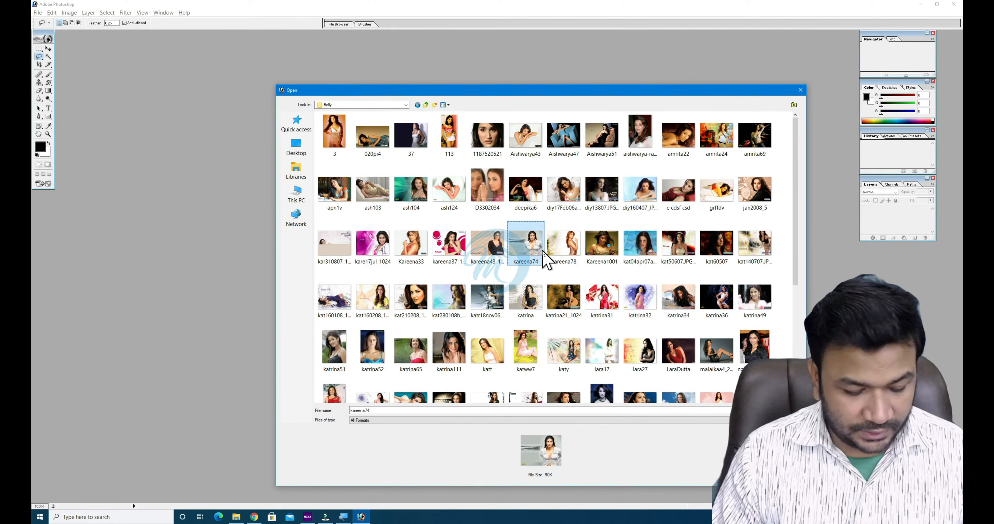
left_click(323, 140)
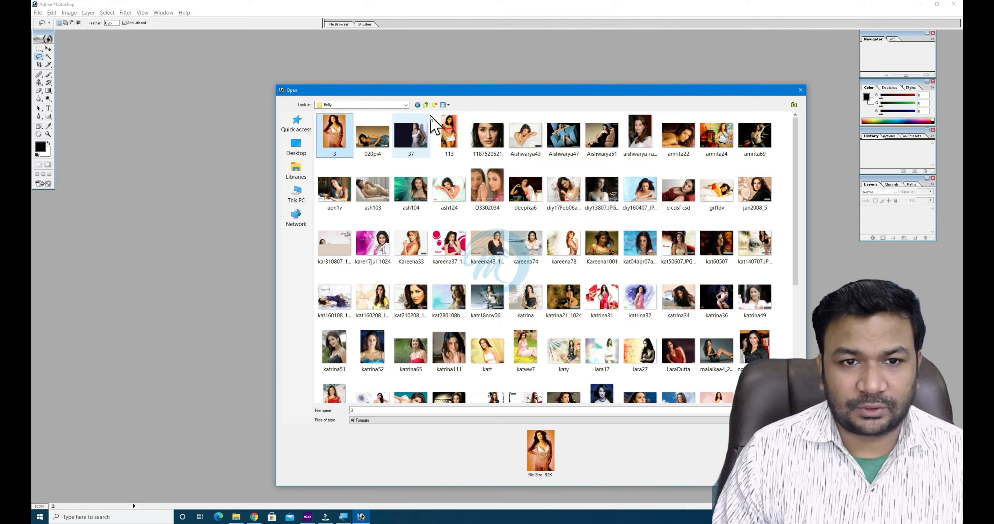
left_click_drag(431, 116, 762, 267)
key("Return")
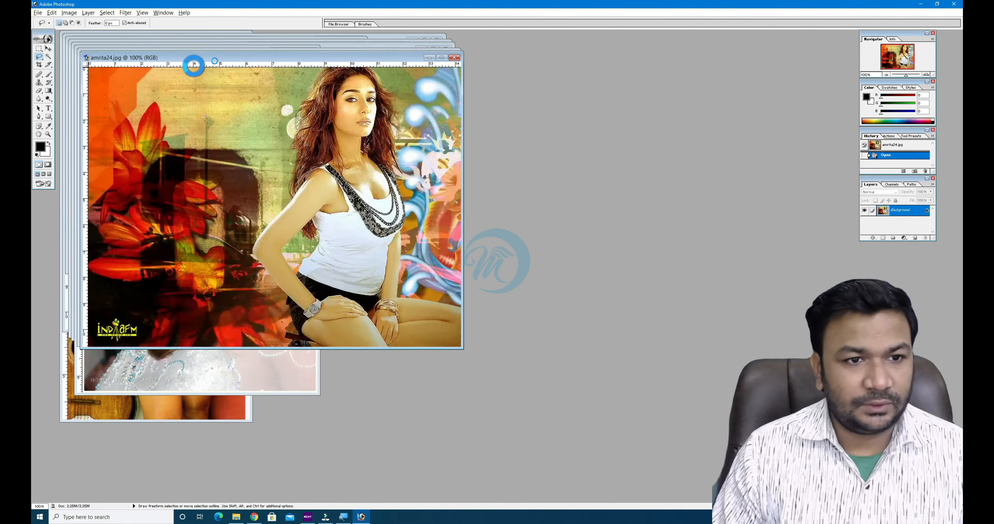
Crop kat140707JPG_1024.jpg to the woman's head, and the dark portrait image directly behind it to her face
left_click(39, 64)
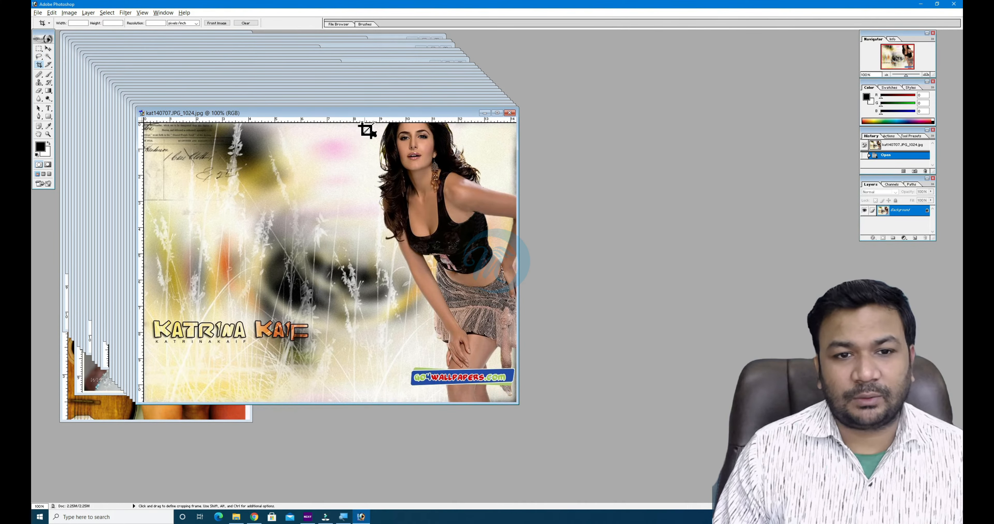
left_click_drag(367, 130, 473, 189)
key("Return")
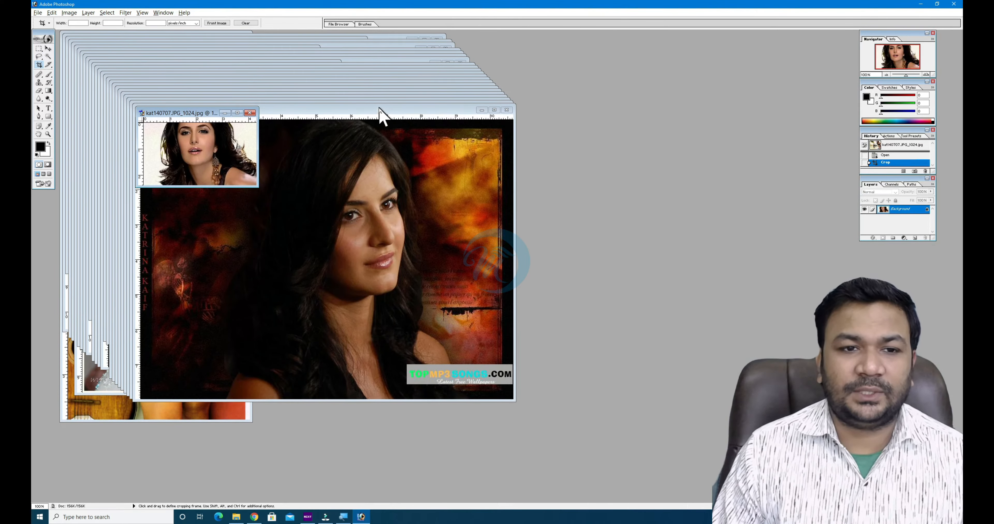
left_click(311, 152)
left_click_drag(278, 130, 445, 341)
key("ctrl+Tab")
Crop kat50607JPG_1024.jpg to the woman's head and shoulders with the light background beside her
left_click(343, 154)
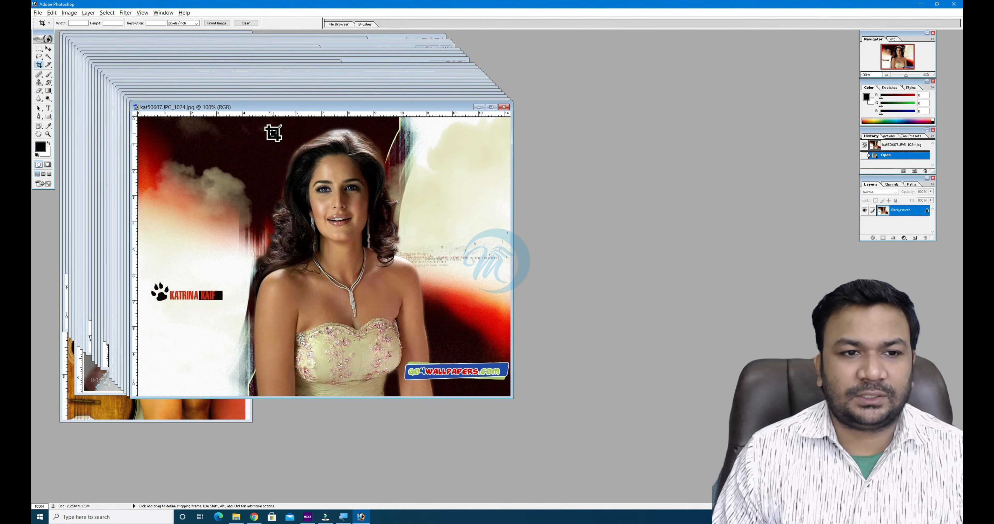
left_click_drag(273, 134, 489, 317)
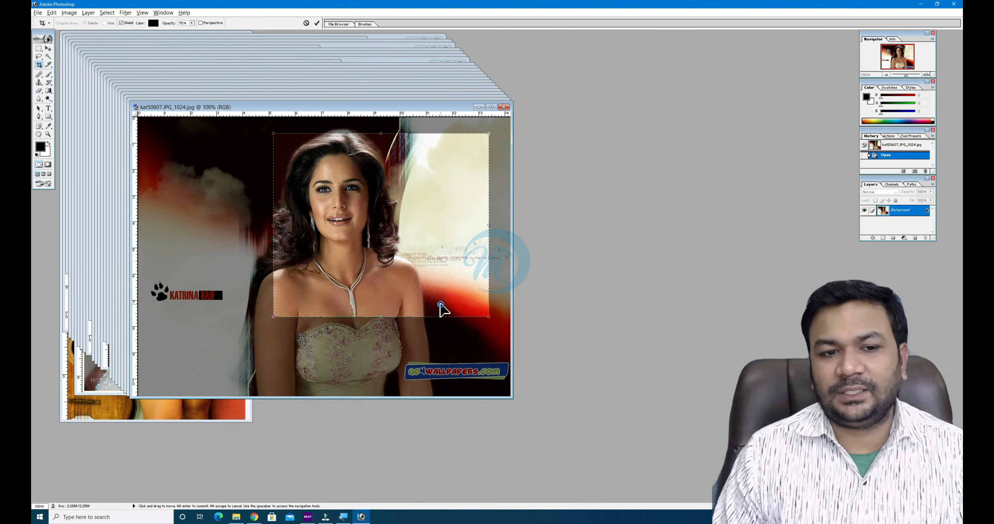
double_click(440, 305)
Crop kat04apr07a.JPG_1024.jpg around the woman's face and wet hair
left_click(419, 182)
left_click_drag(466, 138, 199, 353)
double_click(298, 304)
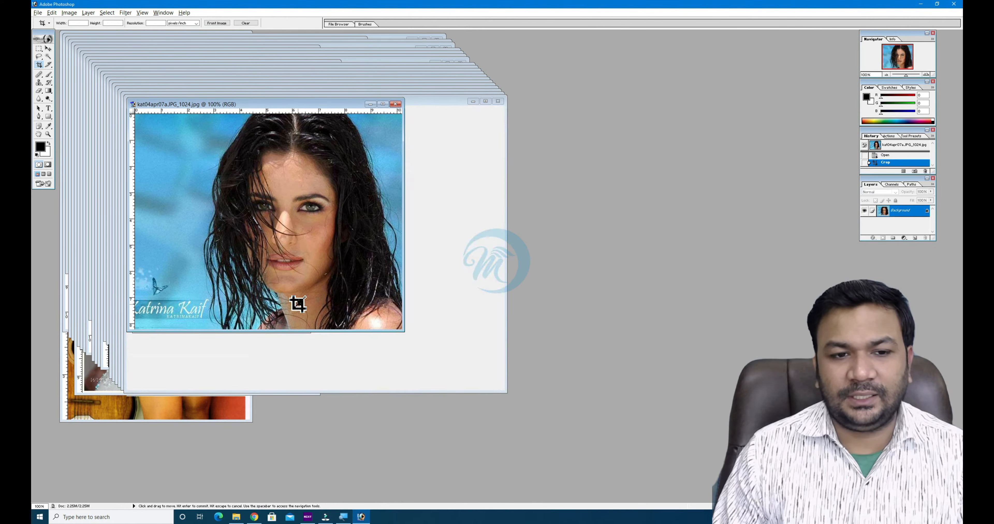
Crop Kareena1001.jpg to the face and crop it again to just the eyes, moving its window into the empty workspace
left_click(478, 149)
left_click_drag(463, 137, 216, 271)
key("Return")
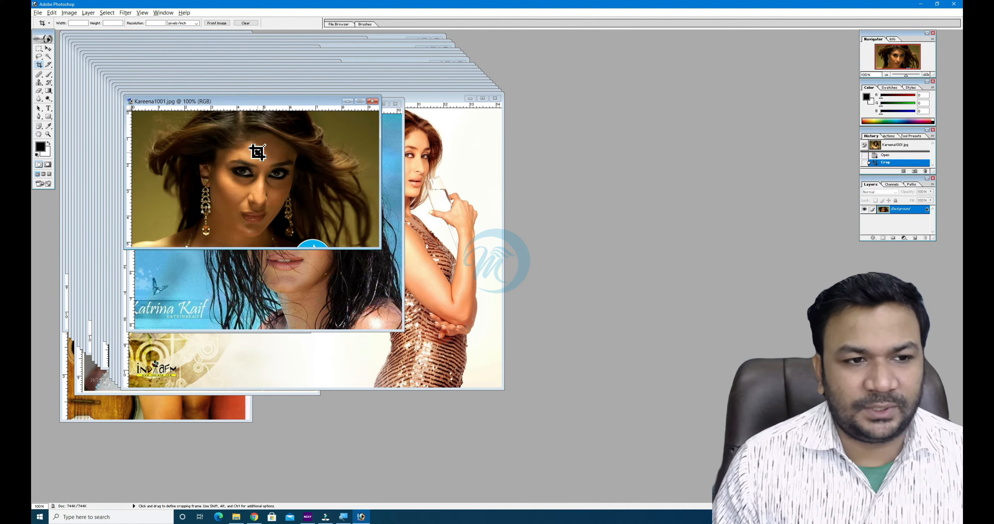
left_click_drag(218, 147, 293, 189)
key("Return")
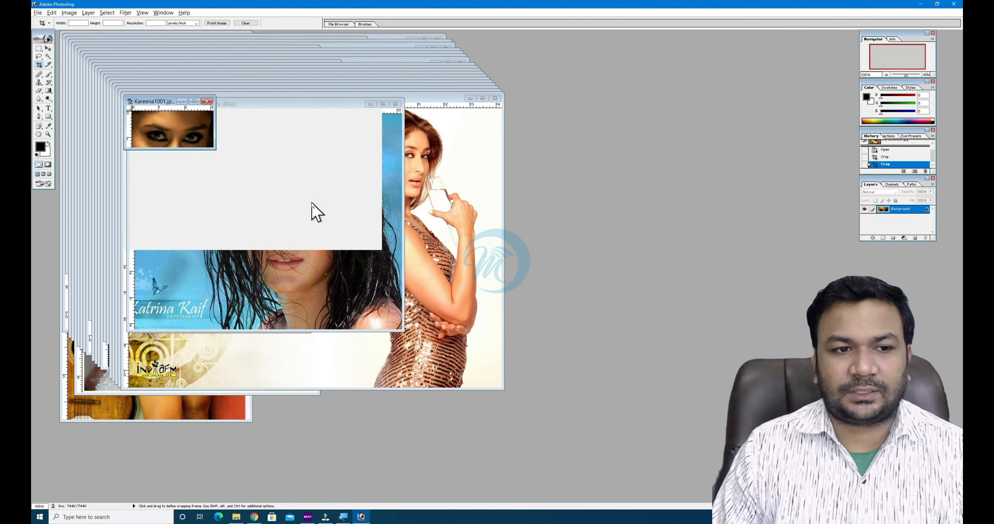
left_click_drag(164, 101, 660, 159)
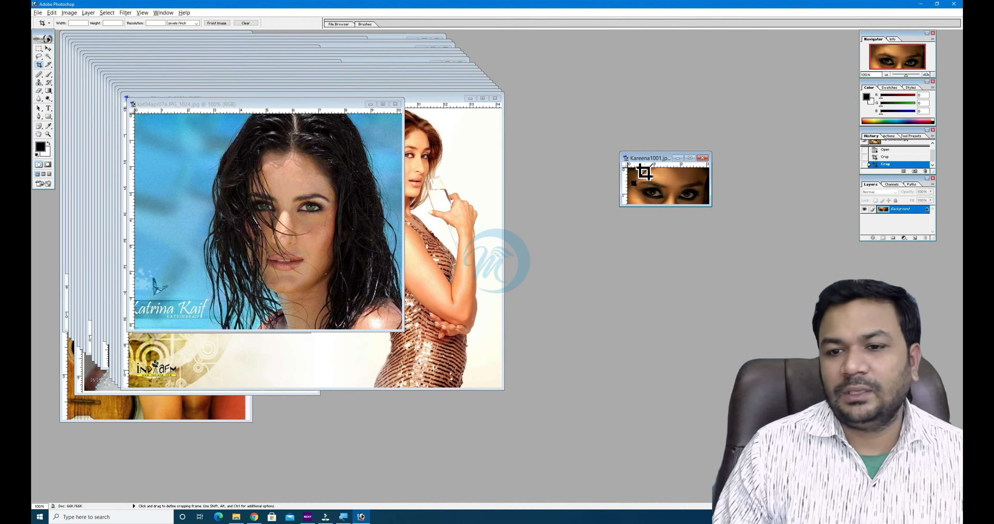
Crop kat04apr07a.JPG_1024.jpg more tightly around the face, and crop kareena78.jpg to the woman's head and shoulders
left_click(376, 122)
left_click_drag(376, 122, 216, 290)
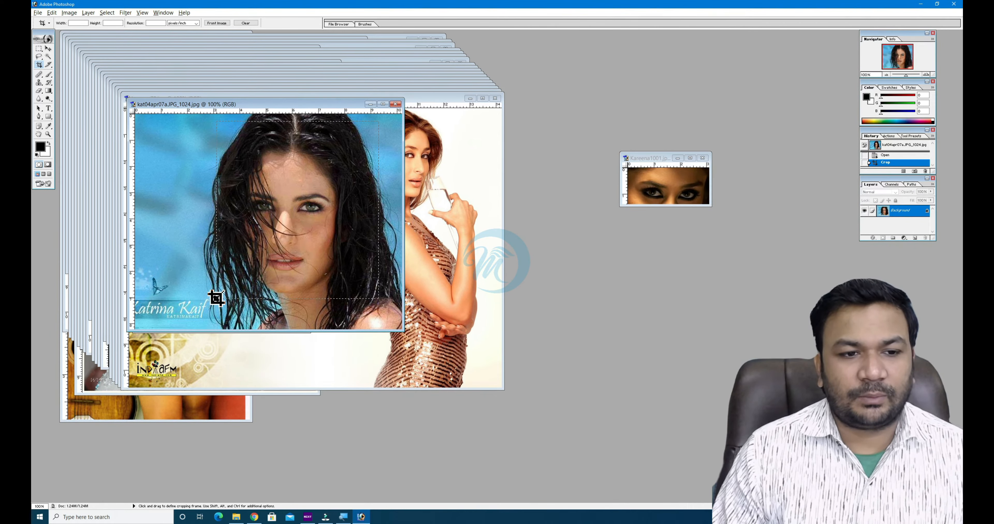
left_click(475, 160)
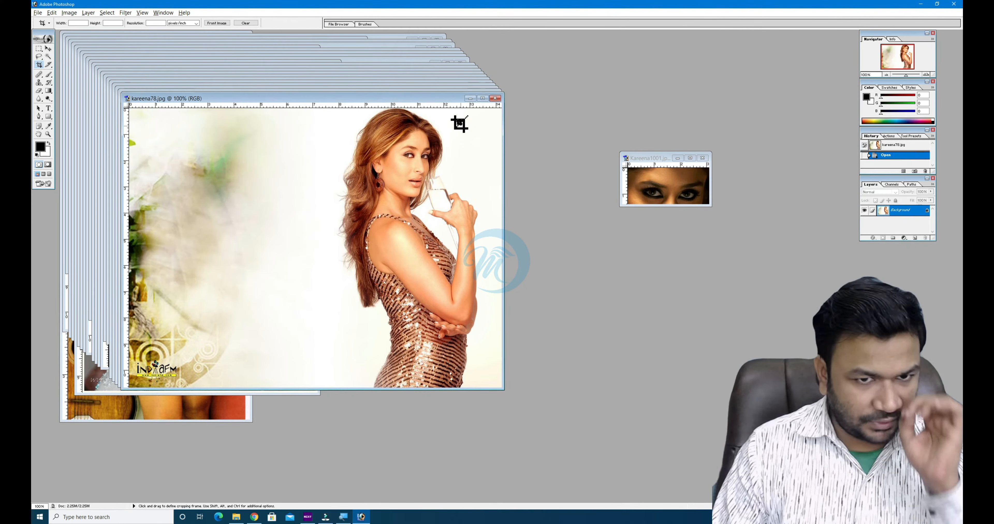
left_click_drag(455, 121, 289, 223)
key("Return")
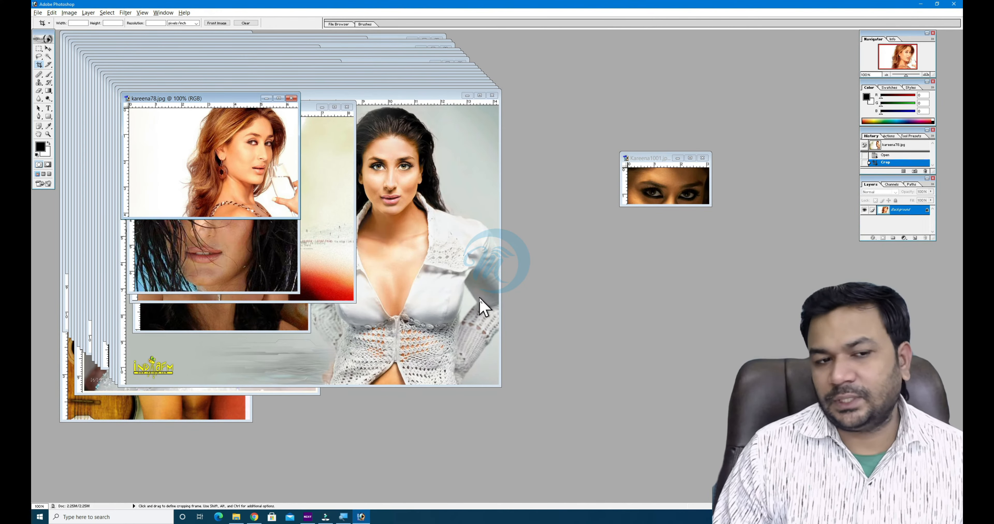
Try cropping kareena74.jpg to the woman's head, and undo the crop
left_click(457, 146)
left_click_drag(470, 121, 305, 232)
key("Return")
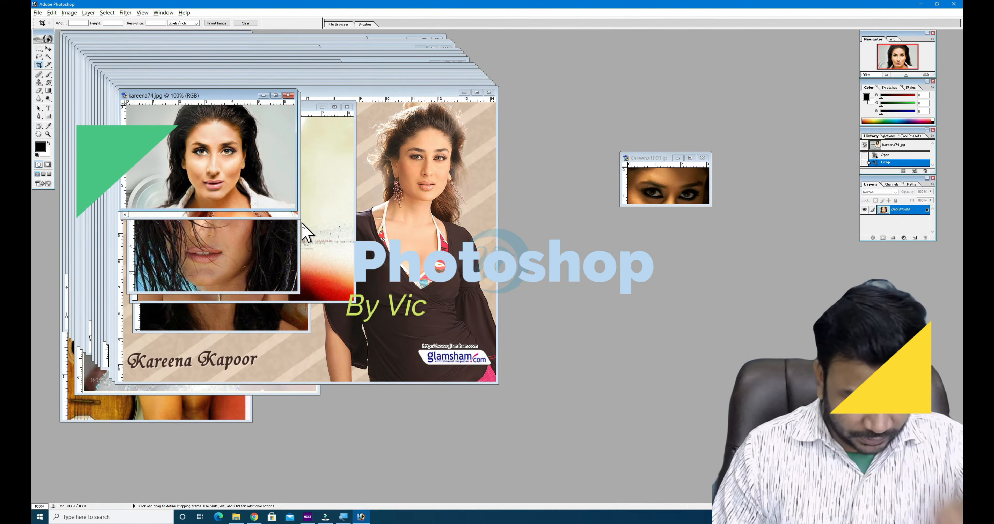
key("ctrl+z")
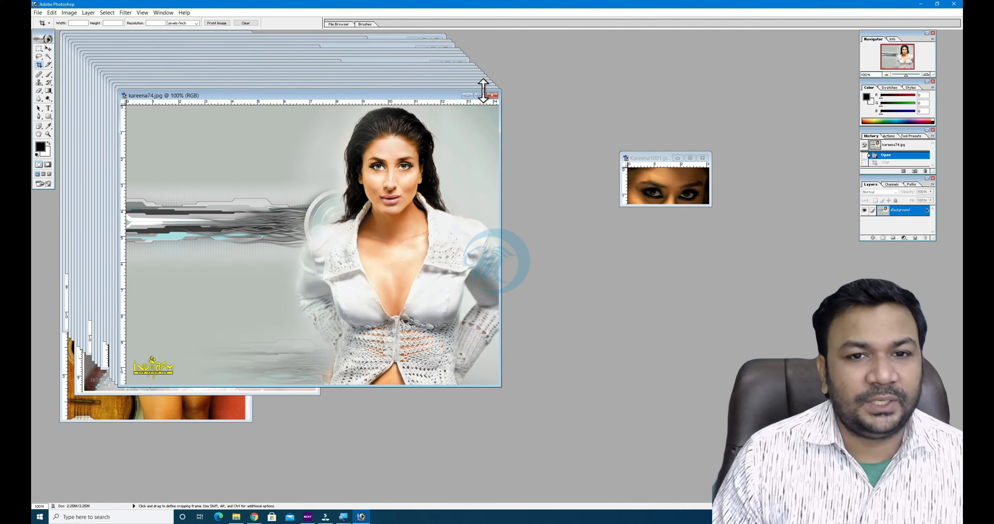
Close kareena74.jpg, kareena78.jpg and kat04apr07a.JPG_1024.jpg without saving any changes
left_click(492, 95)
left_click(500, 189)
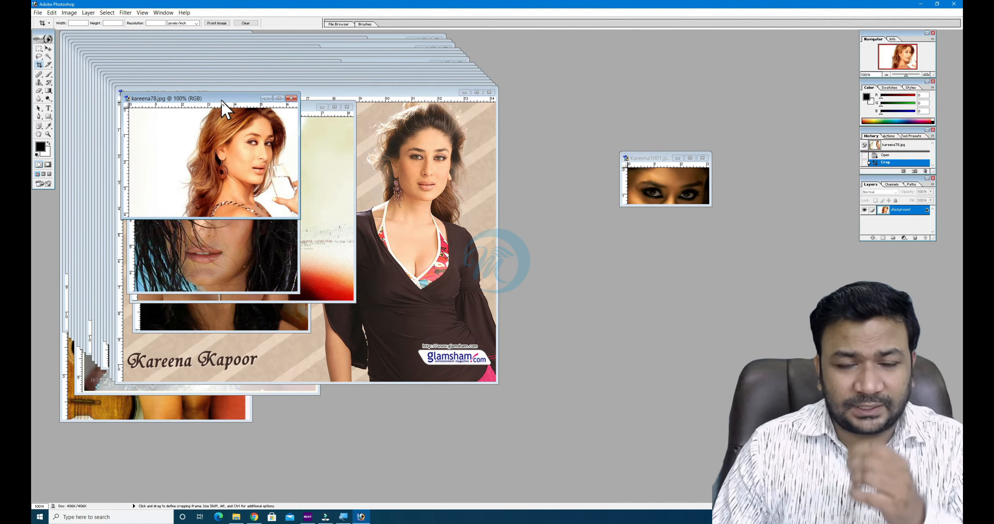
left_click(292, 98)
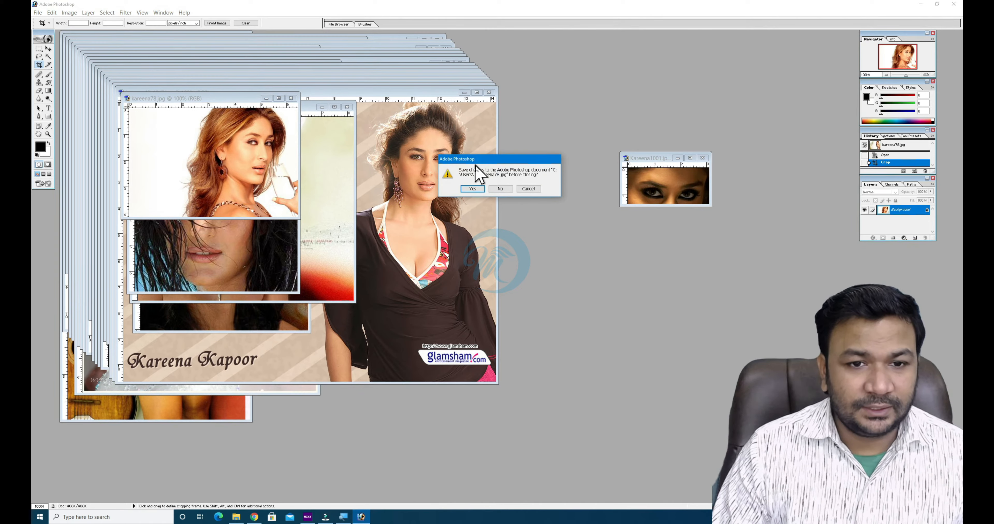
left_click(501, 188)
left_click(291, 104)
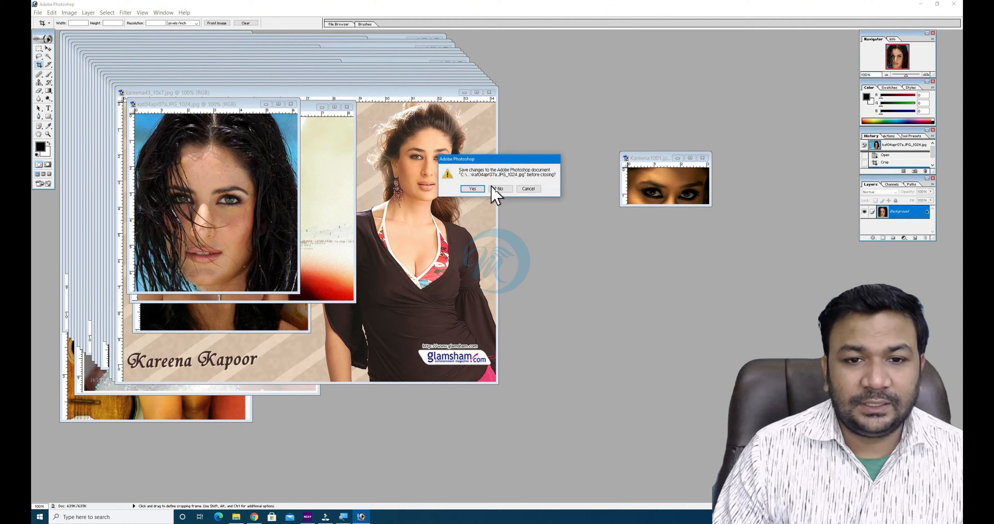
left_click(500, 188)
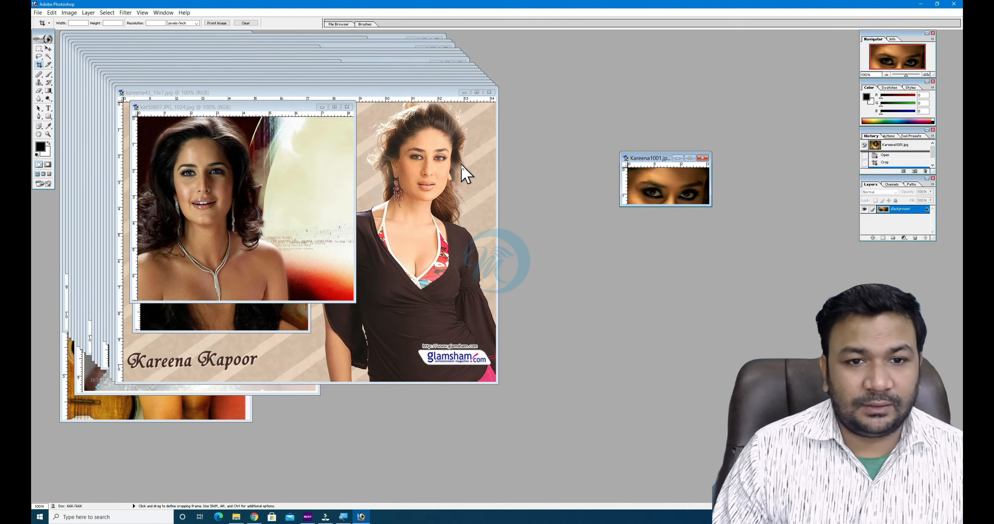
With kareena43_10x7.jpg active, set the Crop tool to width 600 px, height 800 px and resolution 150 pixels/inch
left_click(463, 155)
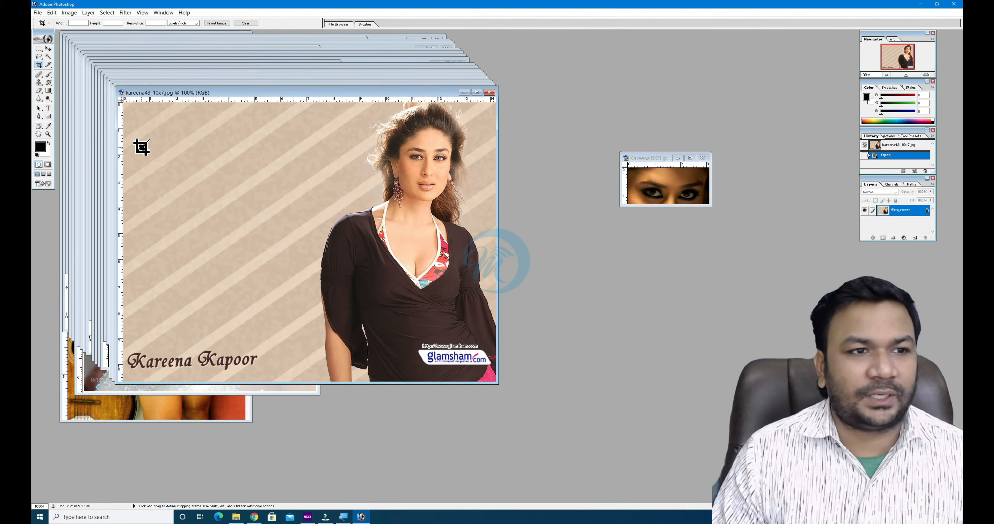
left_click(80, 23)
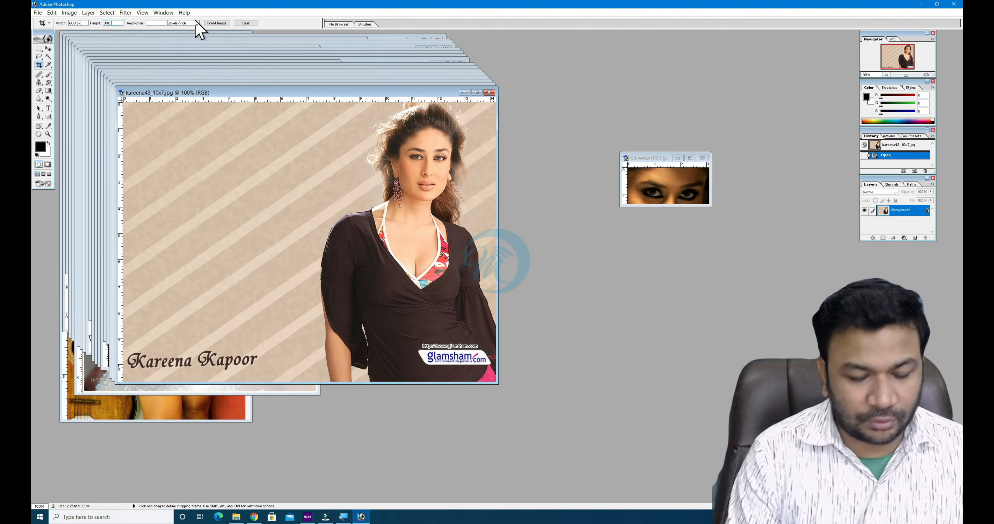
key("Tab")
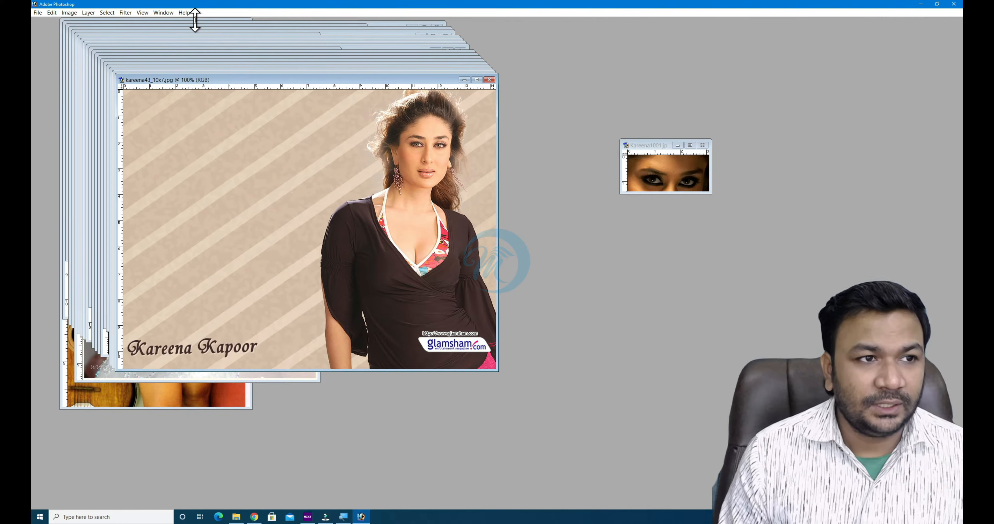
key("Tab")
key("Tab")
key("Tab")
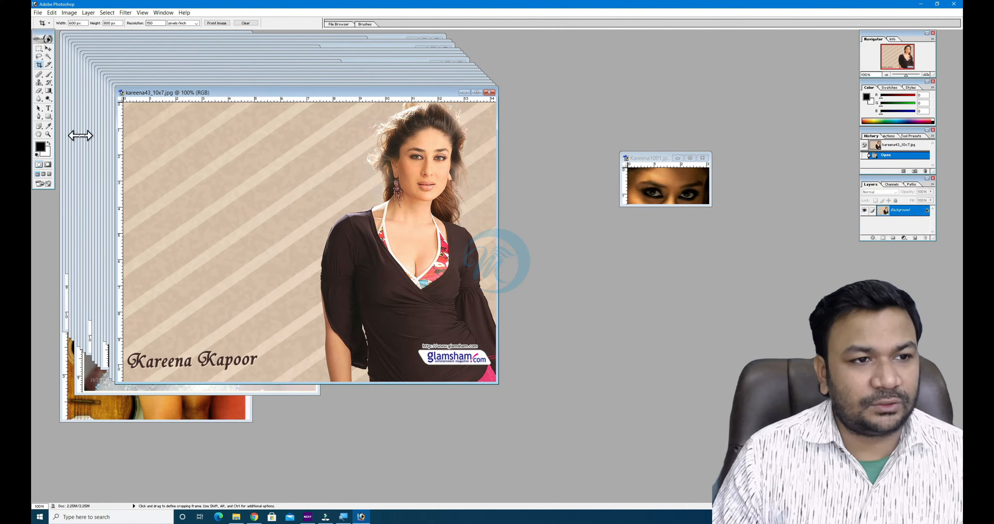
Crop kareena43_10x7.jpg with the fixed-size frame positioned over the woman's head and upper body
left_click_drag(153, 114, 527, 328)
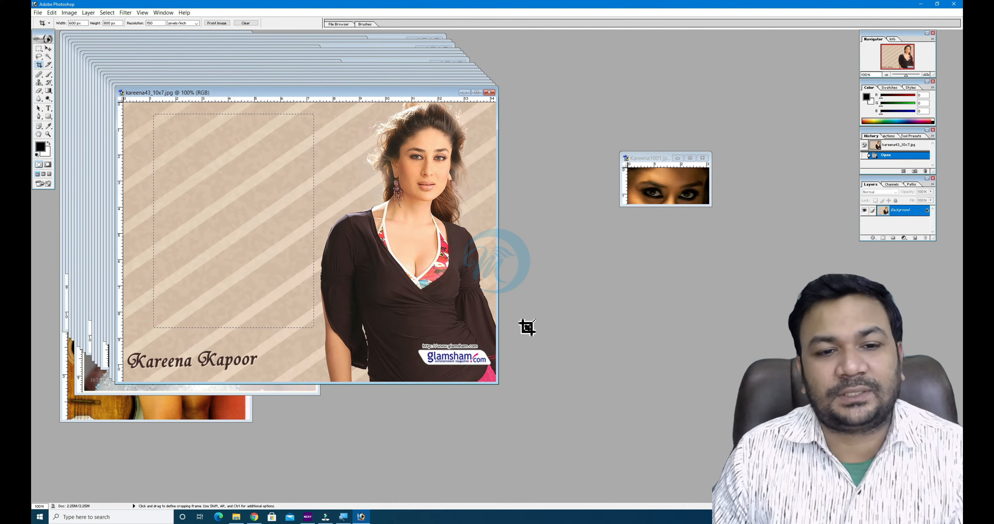
left_click_drag(527, 328, 528, 326)
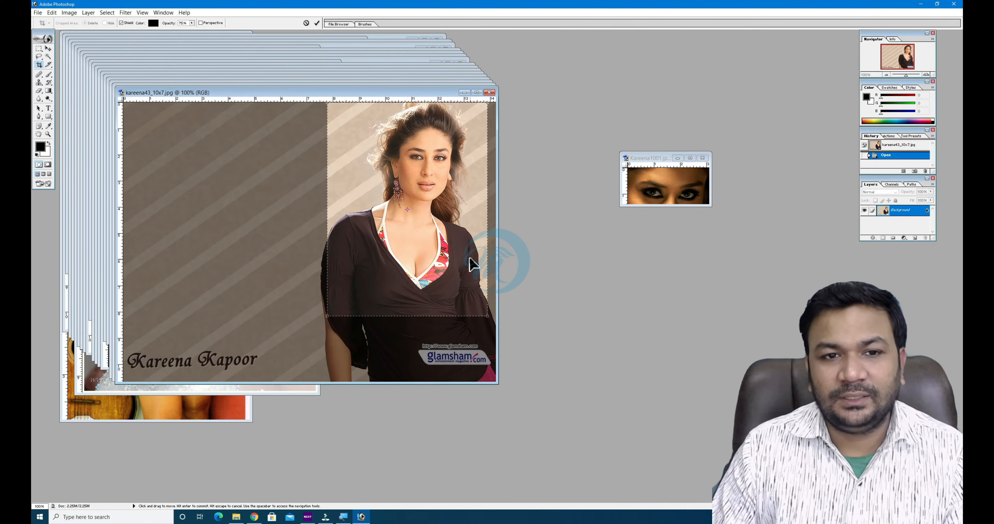
key("Return")
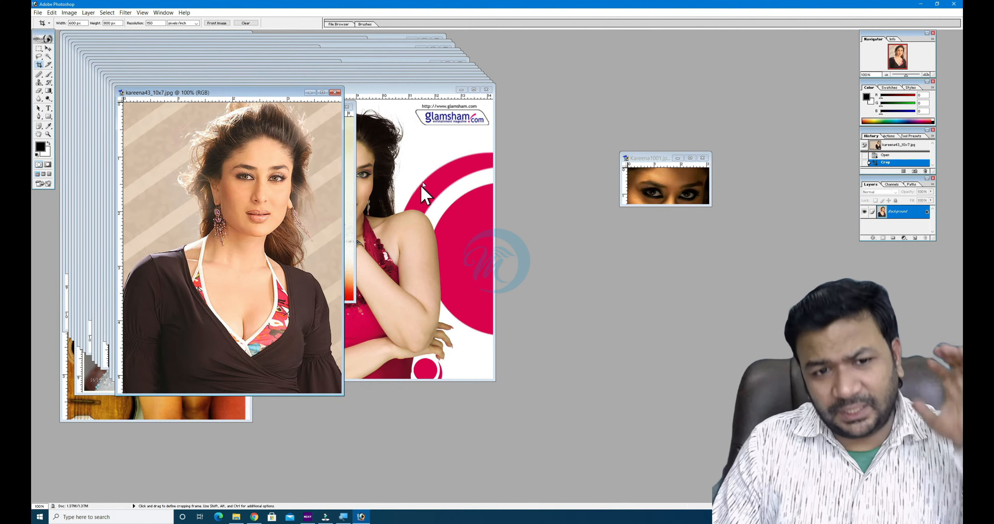
Crop kareena37_10x7.jpg around the woman with the 600 x 800 px frame, and place its window beside kareena43_10x7.jpg
left_click(421, 154)
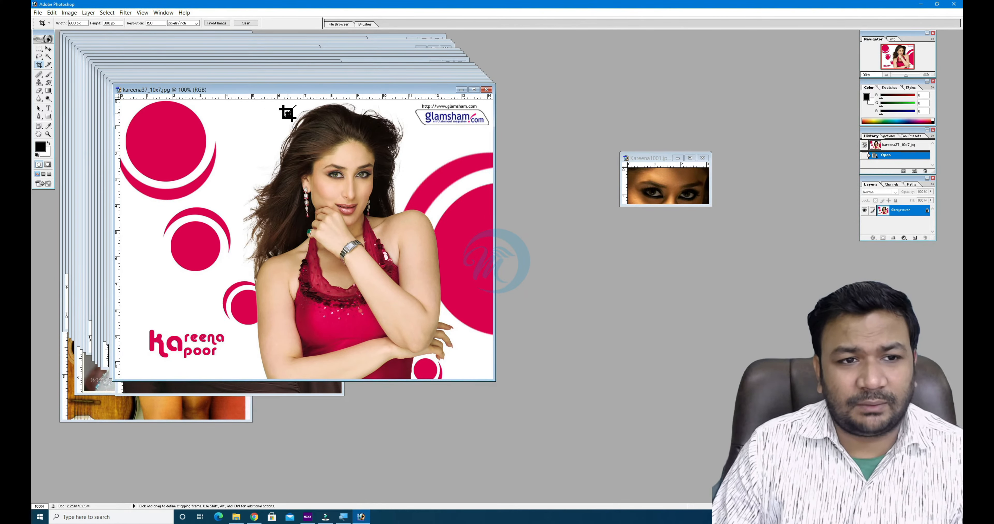
left_click_drag(320, 135, 500, 519)
left_click_drag(419, 263, 354, 238)
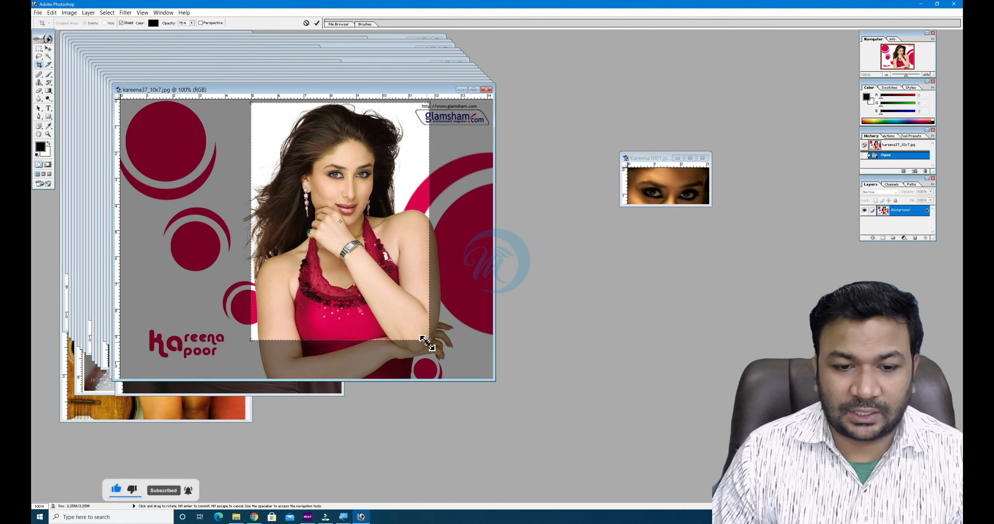
left_click_drag(429, 342, 460, 379)
key("Return")
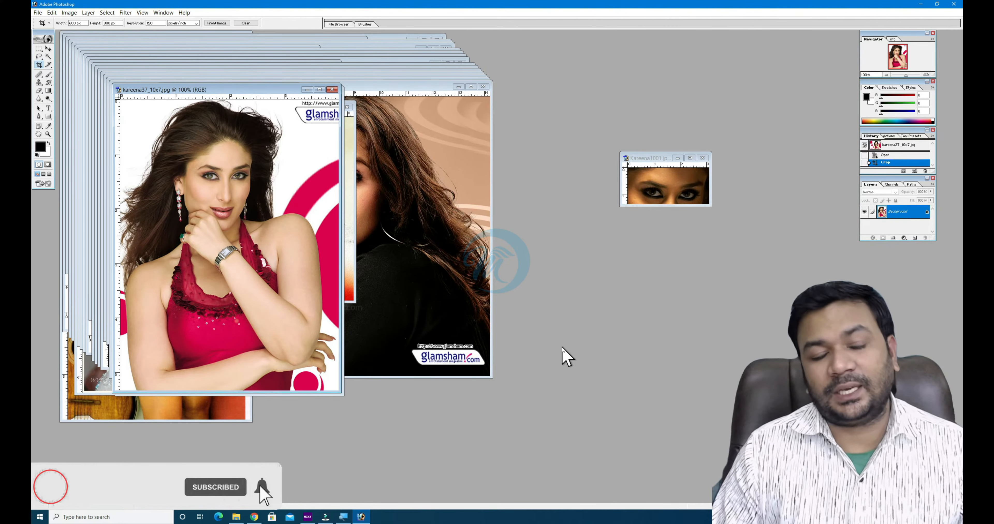
left_click_drag(241, 89, 563, 88)
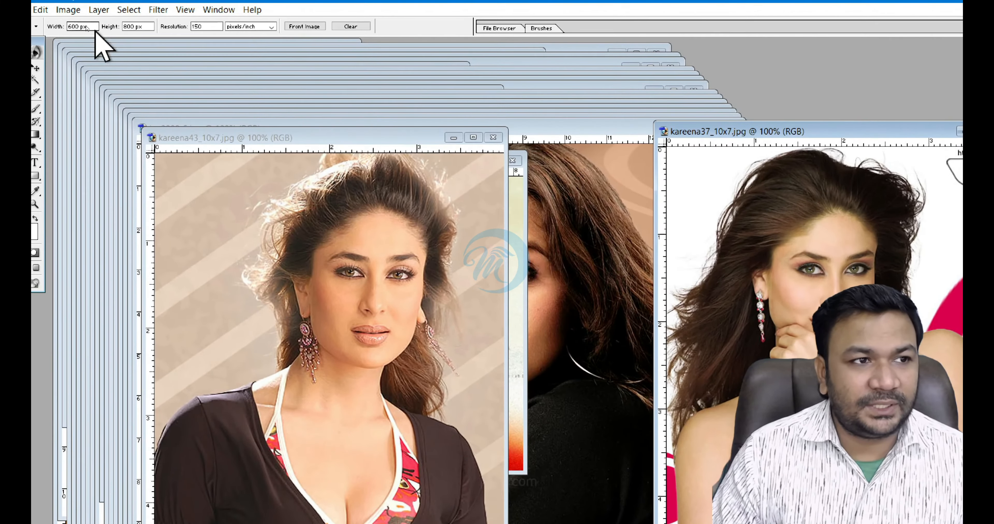
Set the Crop tool to width 2 in, height 2 in and resolution 300 pixels/inch, and crop kareena43_10x7.jpg to the woman's head
left_click_drag(98, 28, 37, 25)
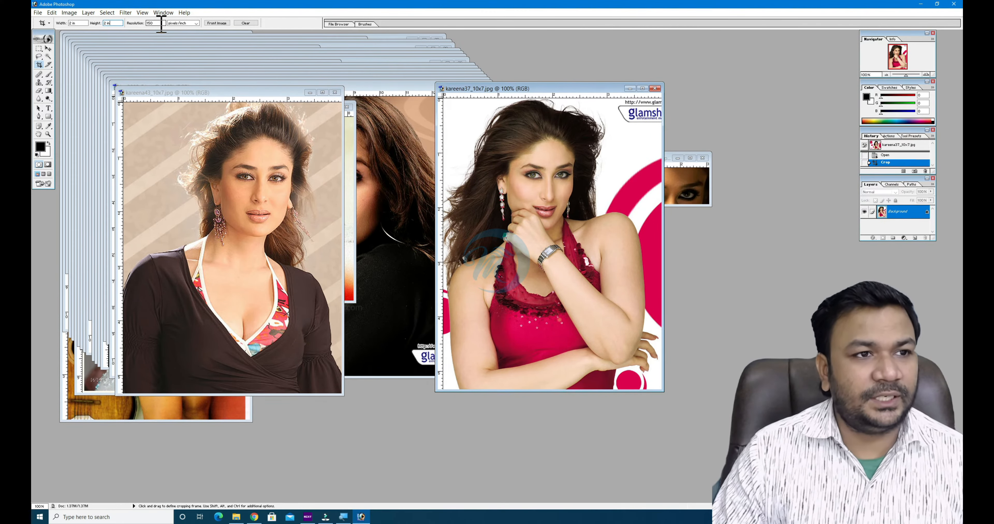
key("Tab")
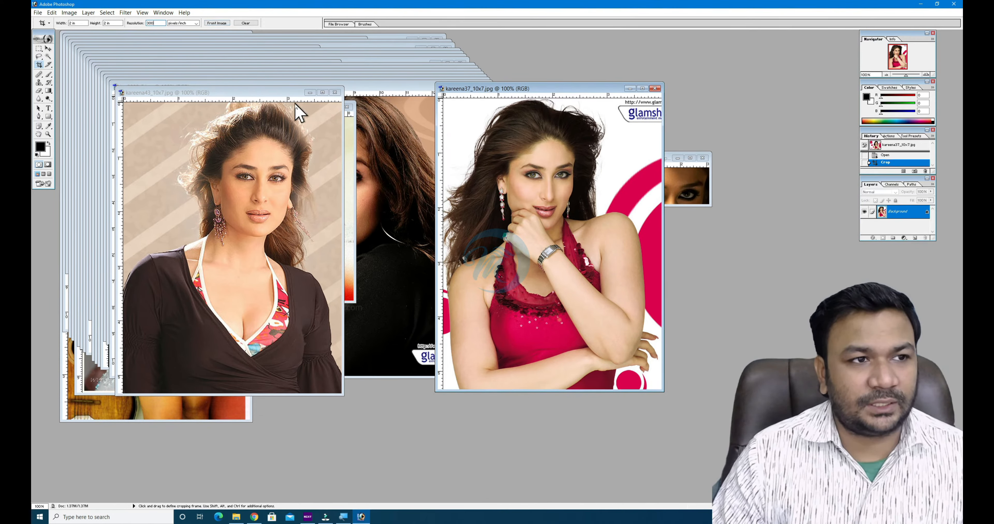
left_click(172, 123)
left_click_drag(182, 113, 326, 255)
key("Return")
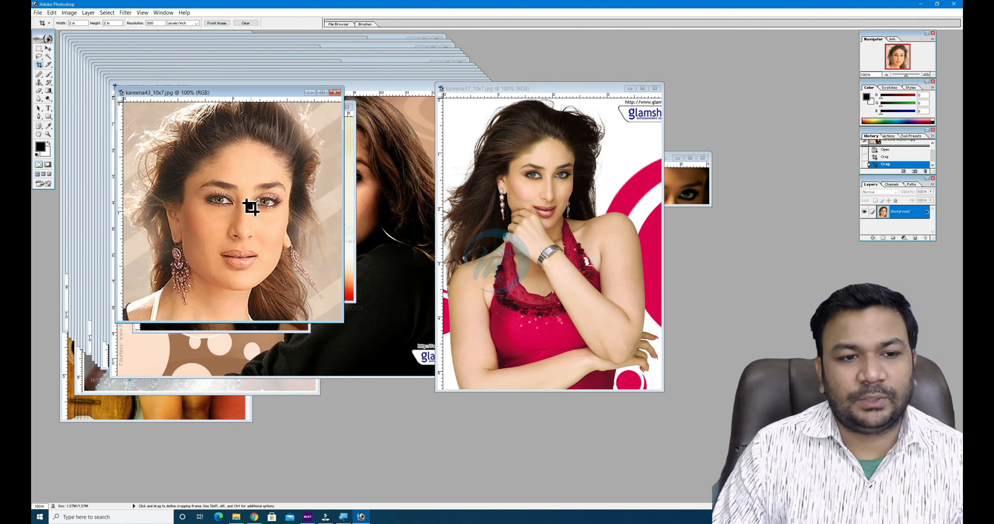
Crop kareena43_10x7.jpg twice more with the same square frame, first to the face and finally to one eye
left_click_drag(199, 156, 297, 255)
key("Return")
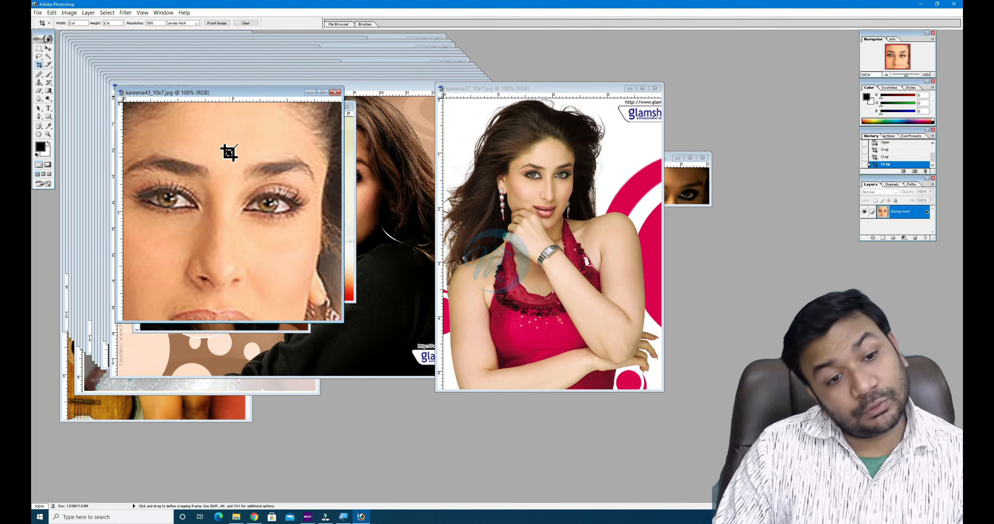
left_click_drag(229, 150, 317, 246)
key("Return")
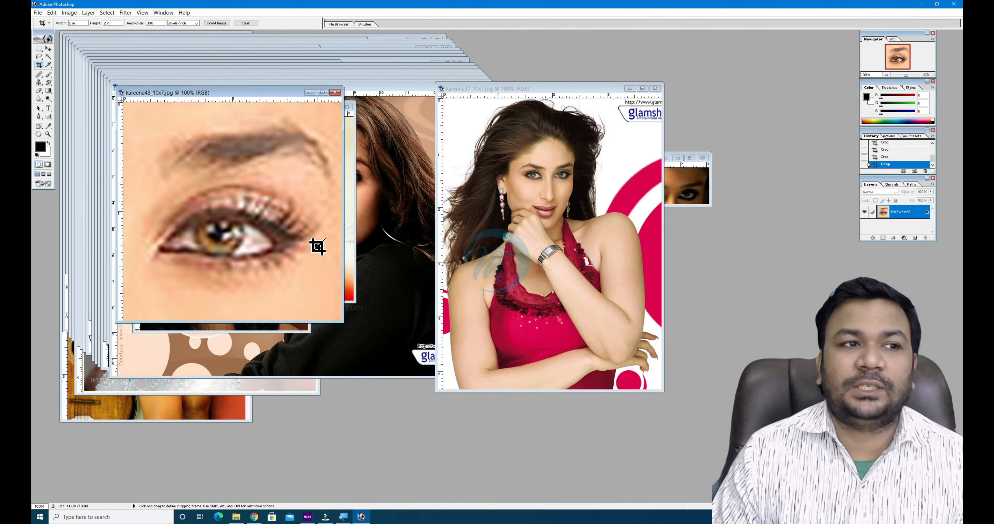
Check the image size of the cropped kareena43_10x7.jpg, and close the file without saving
right_click(196, 101)
left_click(223, 110)
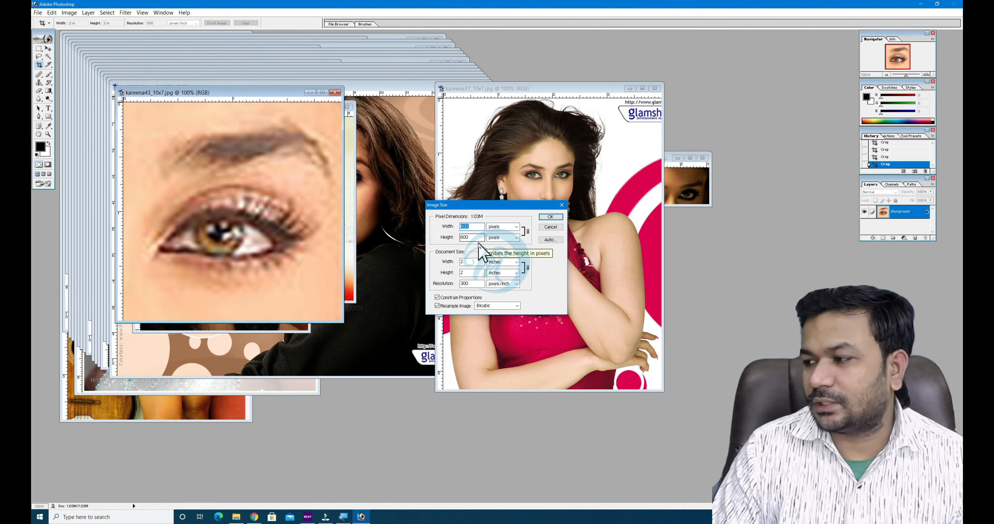
left_click(544, 227)
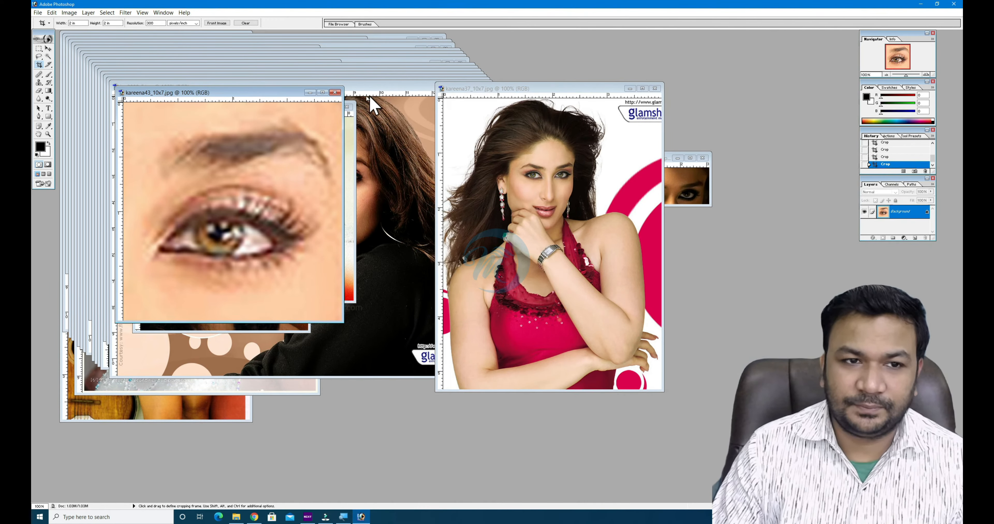
left_click(335, 93)
left_click(499, 193)
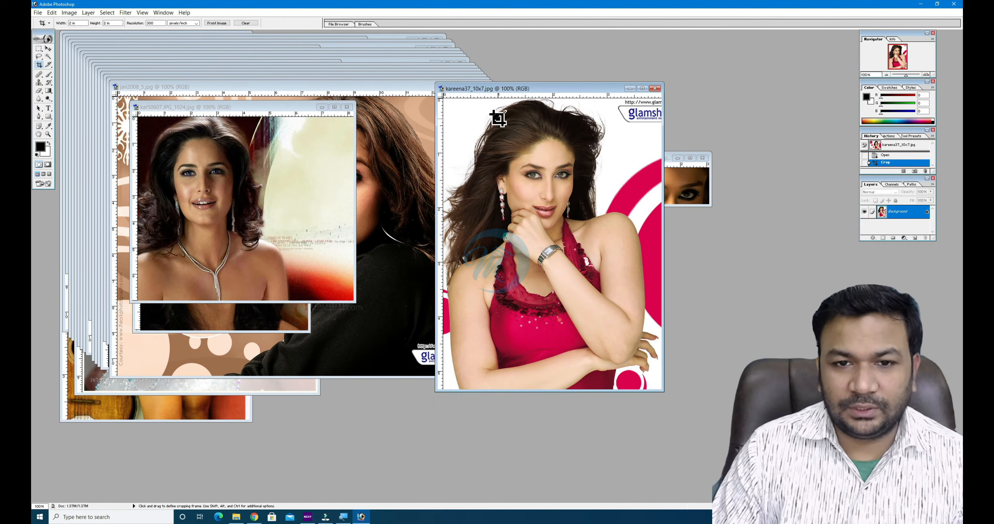
Crop kat50607.JPG_1024.jpg three times in succession with the 2 x 2 in frame, down to a small detail of the hair
left_click(179, 149)
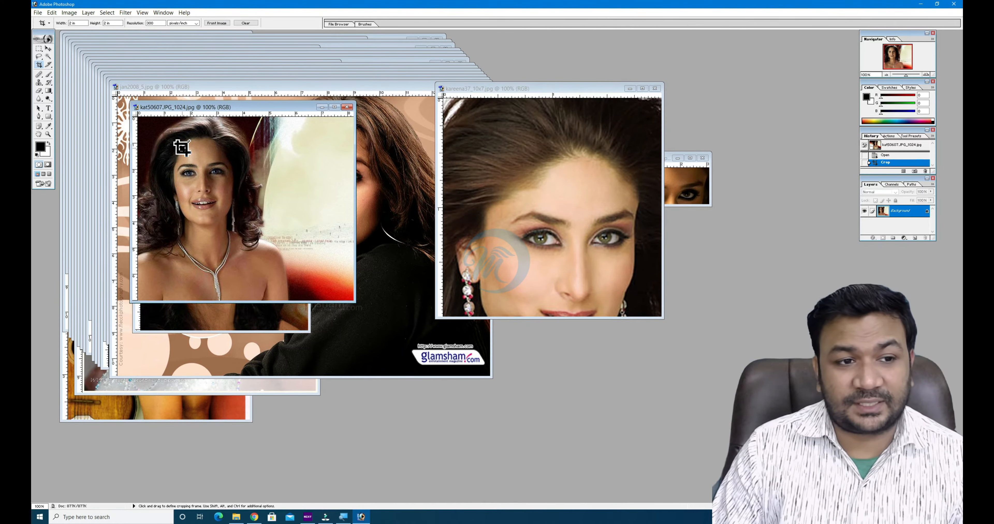
left_click_drag(163, 140, 284, 258)
key("Return")
left_click_drag(249, 153, 319, 227)
key("Return")
left_click_drag(235, 138, 328, 332)
key("Return")
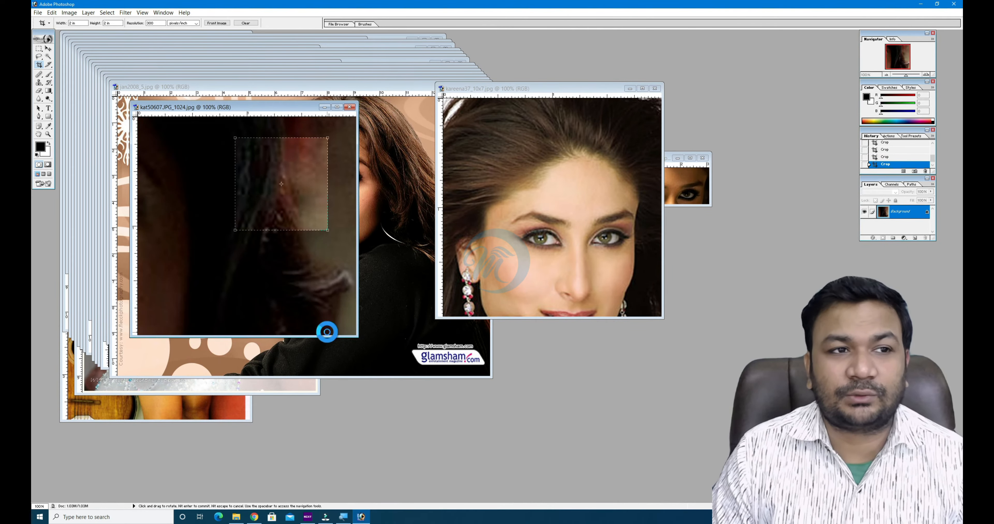
Undo and redo the last crop of kat50607.JPG_1024.jpg to compare the two states
key("ctrl+z")
key("ctrl+z")
key("ctrl+z")
key("ctrl+z")
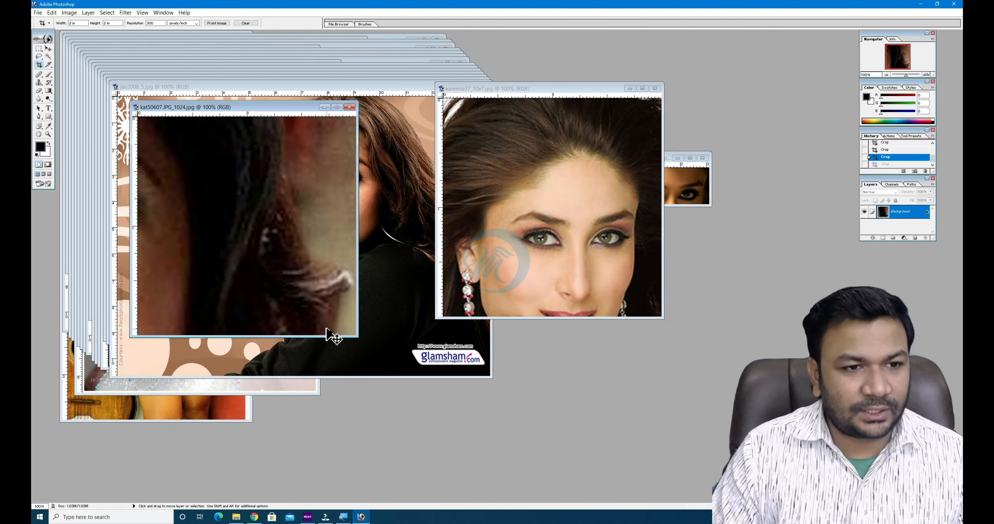
Clear the Crop tool's fixed size and resolution, and try a freehand crop frame on jan2008_5.jpg
left_click(81, 23)
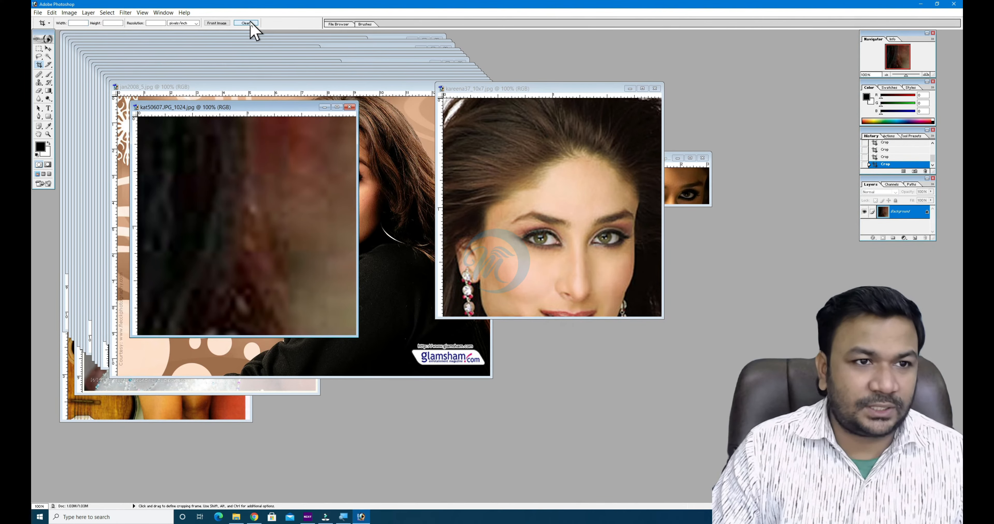
left_click(416, 188)
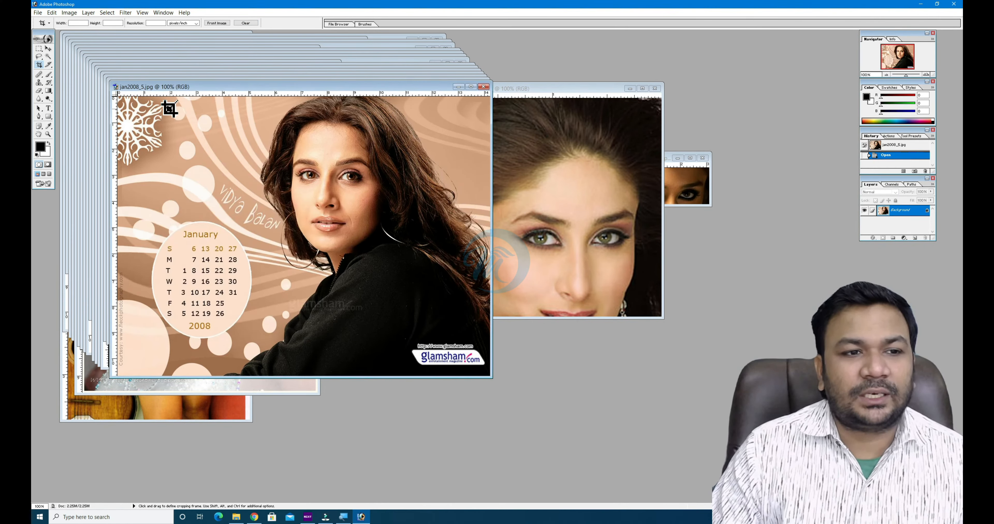
left_click_drag(169, 109, 338, 299)
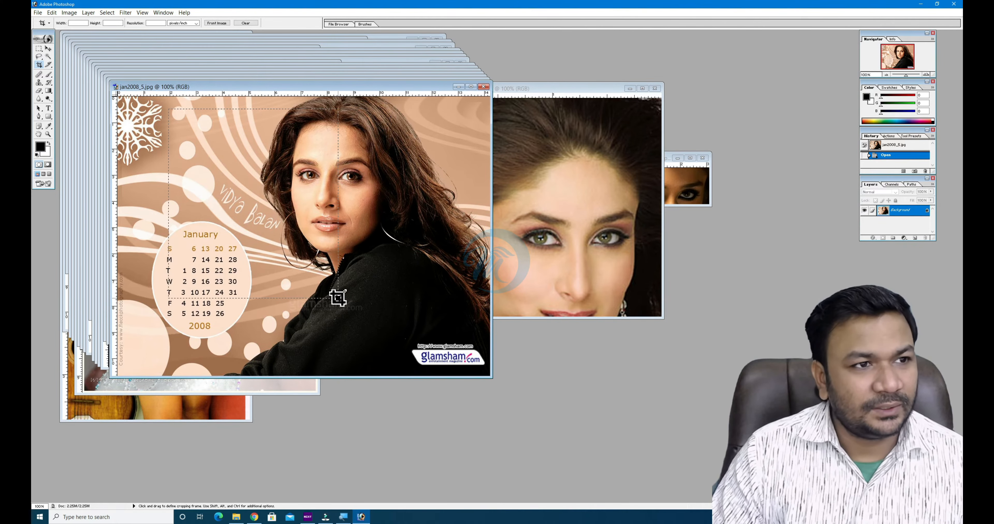
key("Escape")
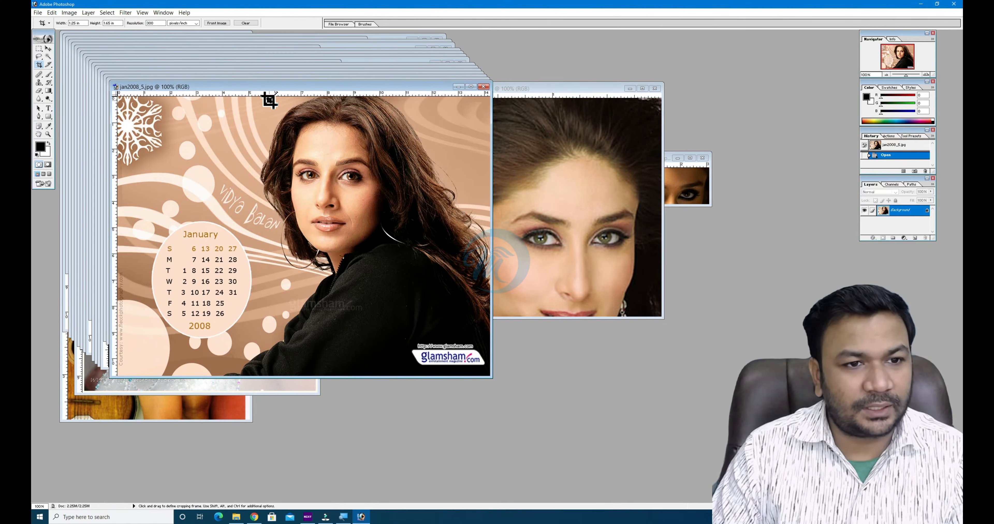
Set the Crop tool to 1.25 x 1.65 in at 300 pixels/inch, and crop jan2008_5.jpg around the woman's head and kat50607.JPG_1024.jpg
left_click_drag(268, 100, 409, 307)
key("Return")
left_click(284, 134)
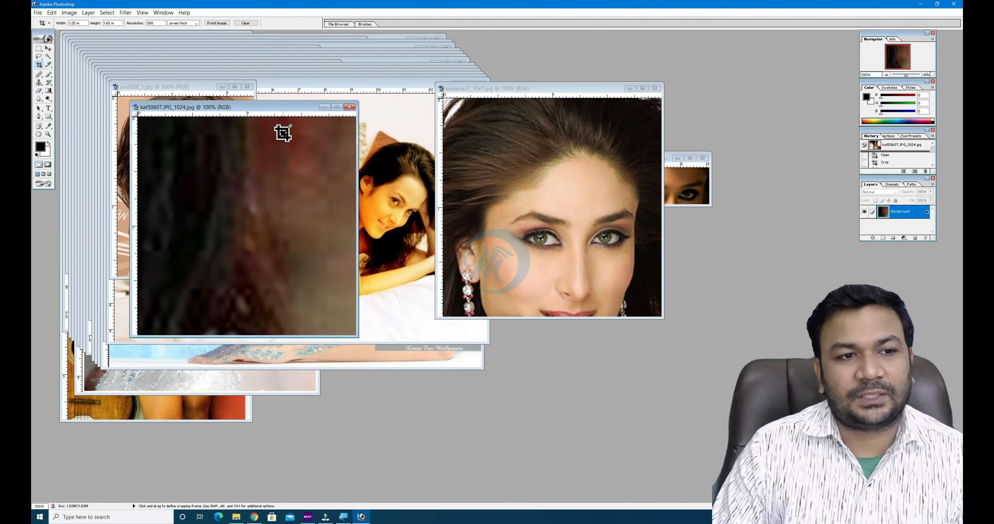
left_click_drag(189, 133, 333, 323)
key("Return")
Crop grffdv.JPG, e cdsf csd.JPG and diy160407_JPG_1024.jpg around each woman's head with the same fixed-size frame
left_click(395, 140)
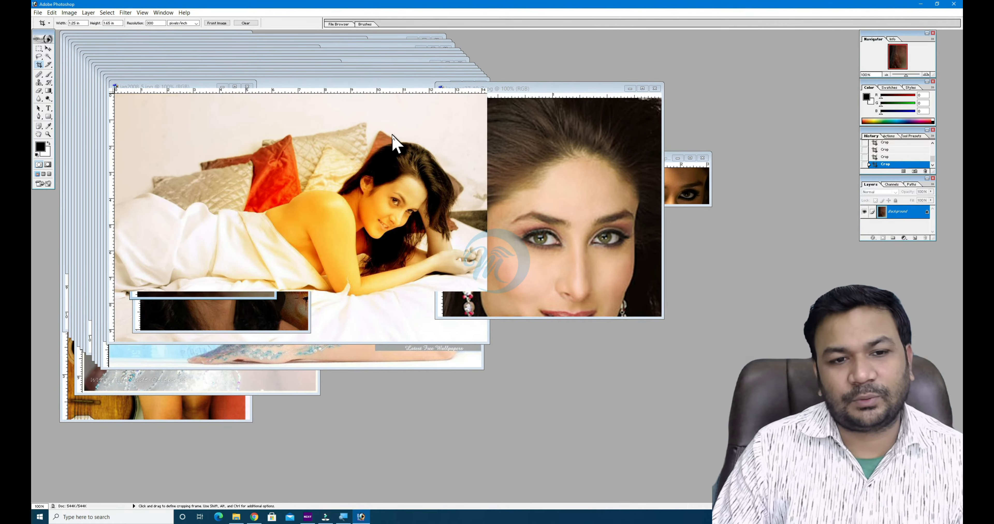
left_click_drag(298, 114, 421, 277)
key("Return")
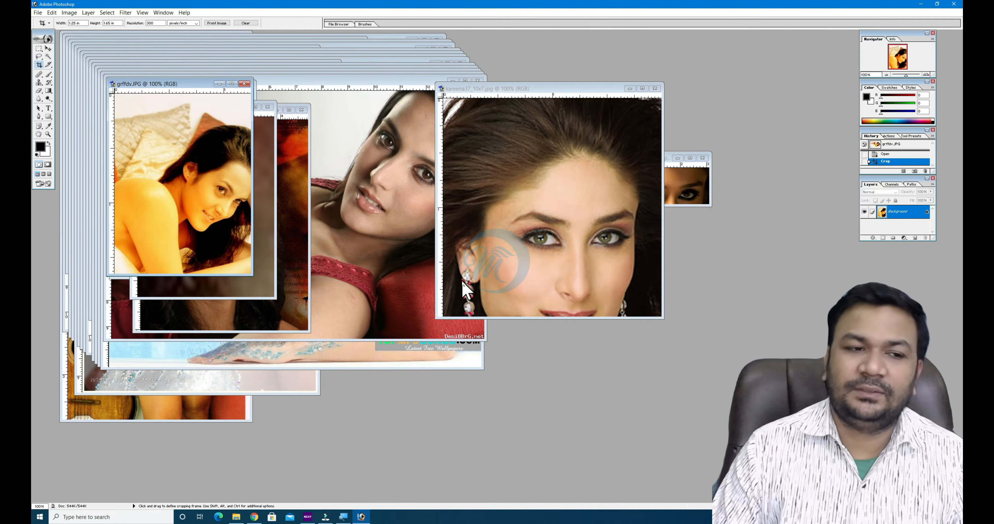
left_click(355, 111)
left_click_drag(344, 93, 482, 268)
key("Return")
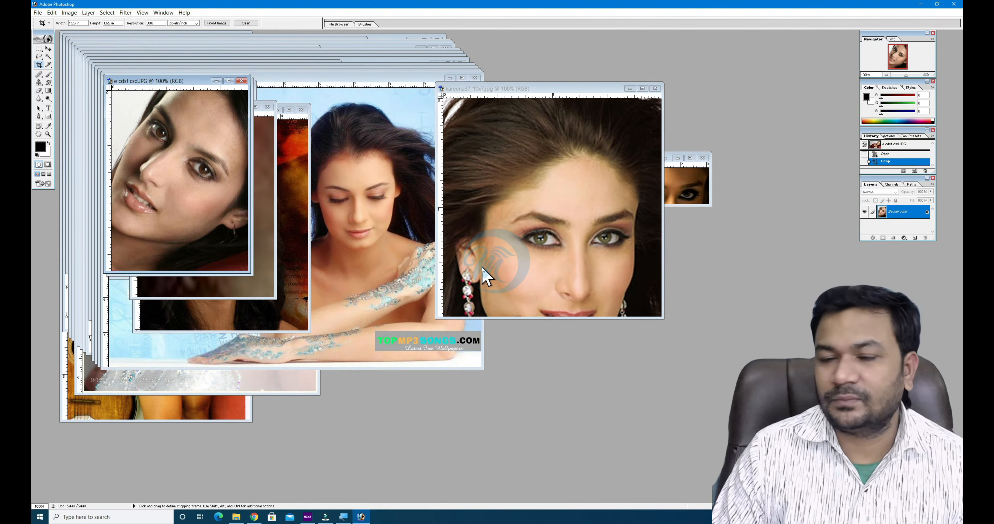
left_click(427, 191)
left_click_drag(326, 107, 432, 297)
key("Return")
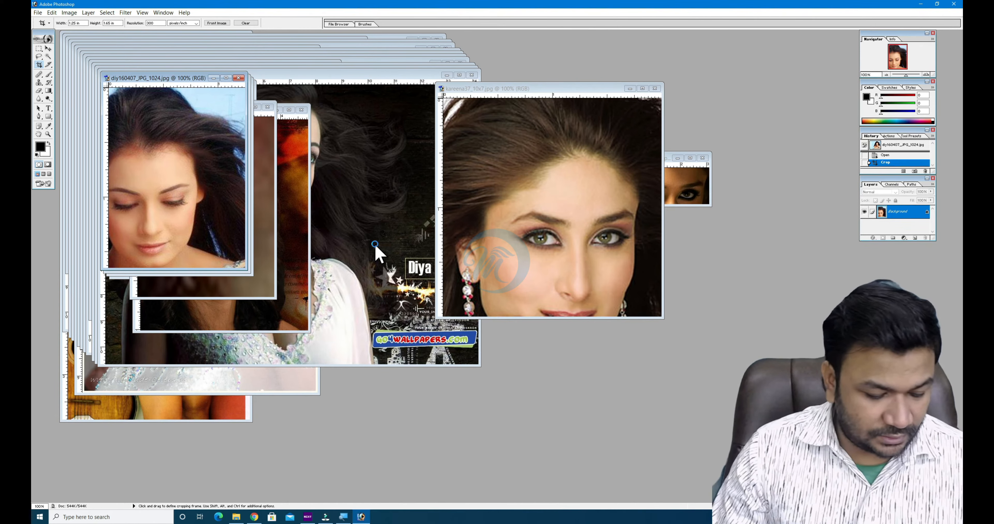
Close all the open photos without saving their changes
key("ctrl+w")
left_click(500, 189)
key("ctrl+w")
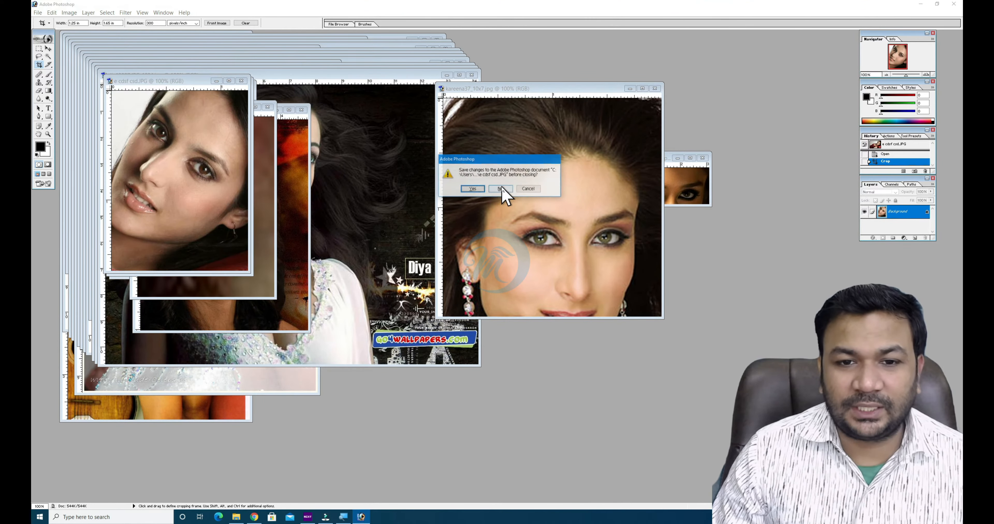
left_click(500, 189)
key("ctrl+w")
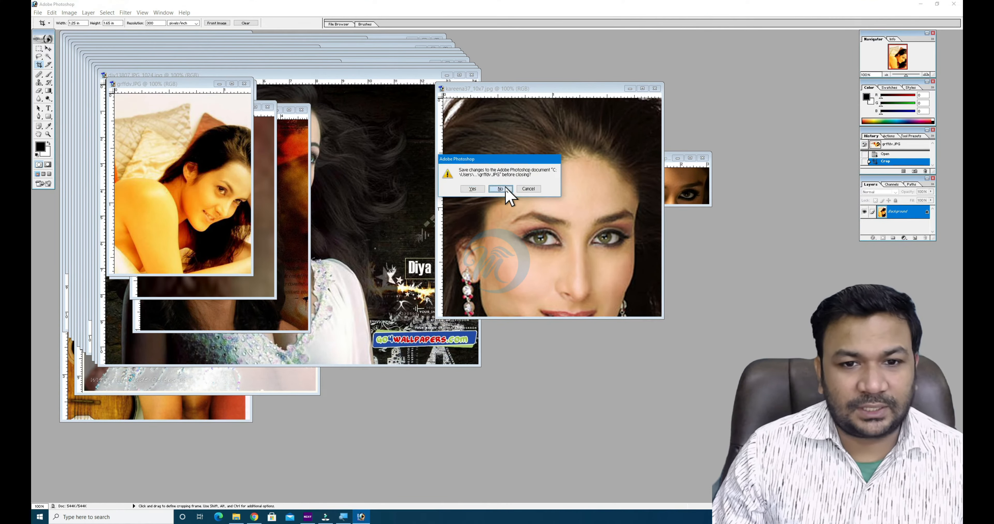
left_click(505, 187)
left_click(505, 188)
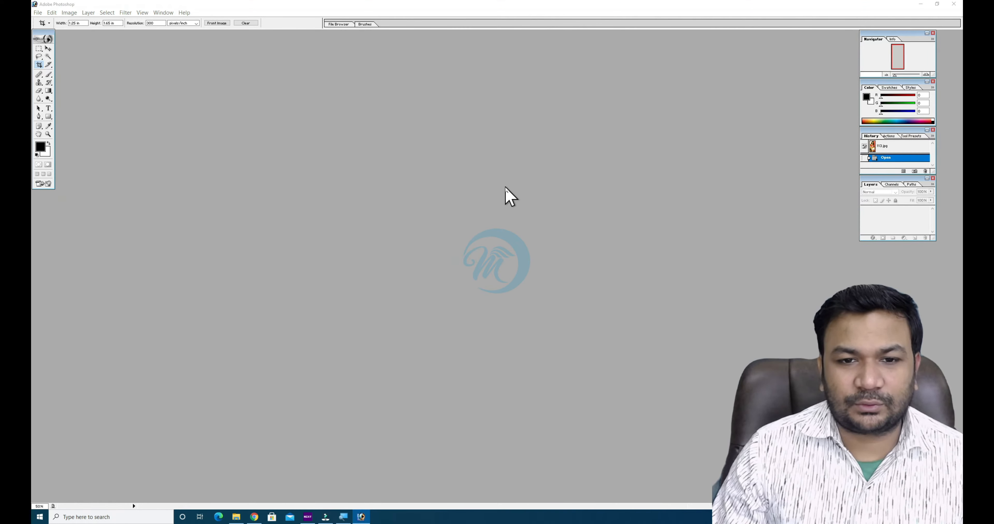
Open the JPG portrait of the man in a white shirt against a blue background from the Downloads folder
key("ctrl+o")
left_click(427, 105)
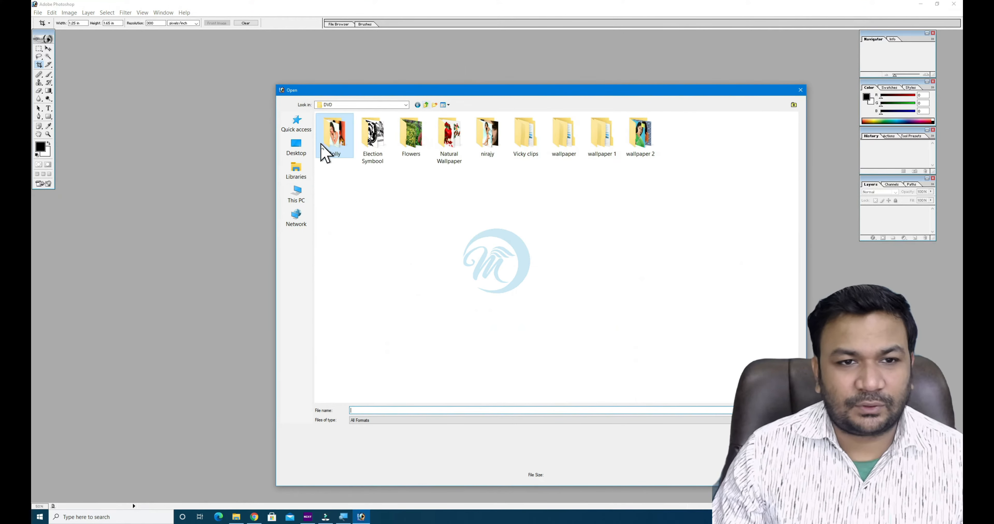
left_click(301, 149)
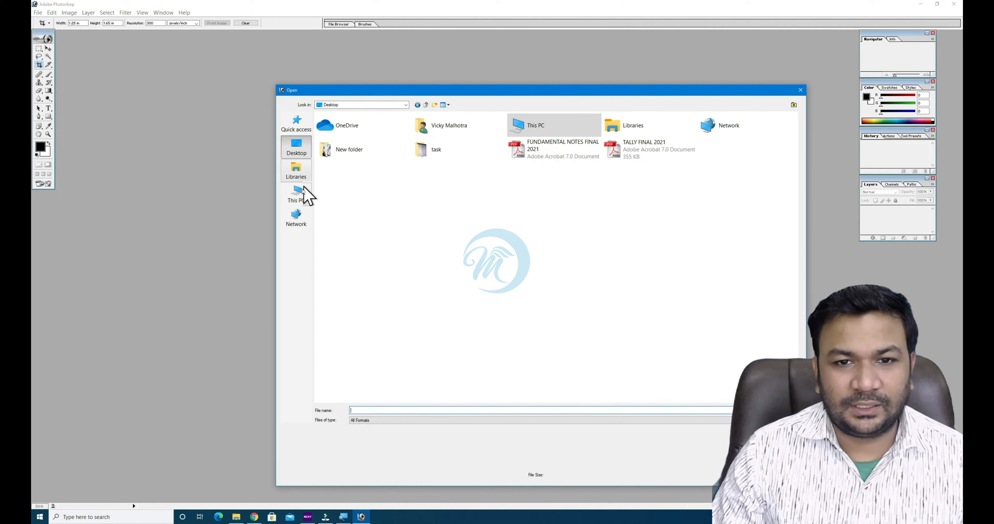
left_click(300, 203)
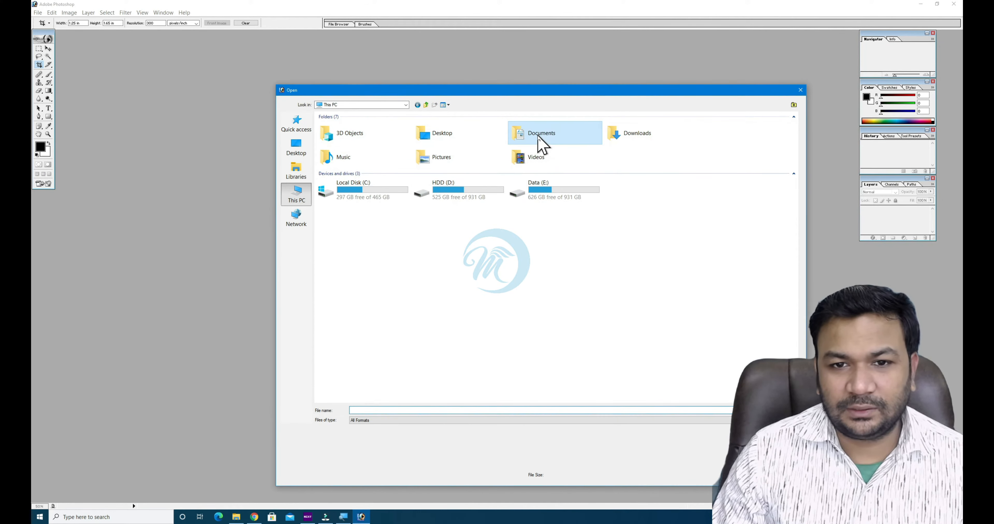
double_click(633, 145)
scroll(424, 231, "down", 10)
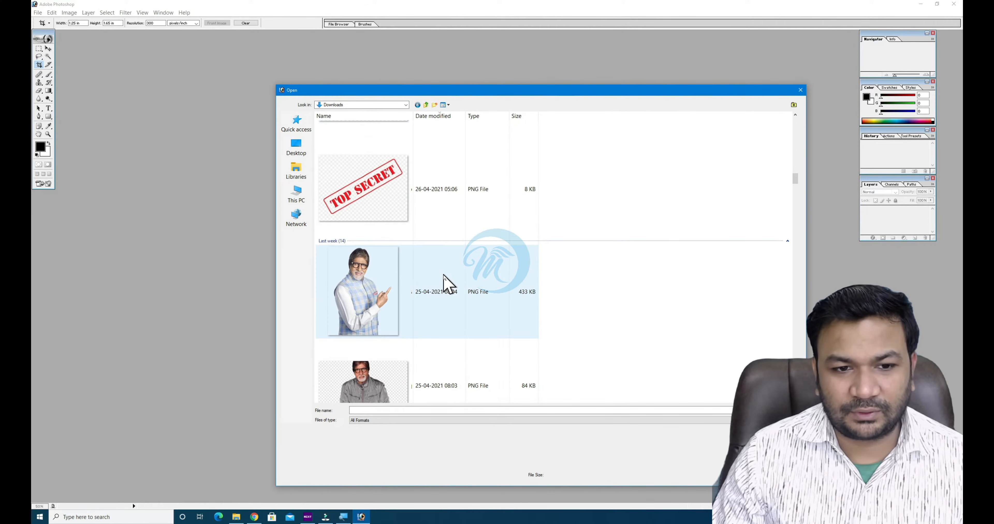
scroll(448, 283, "down", 15)
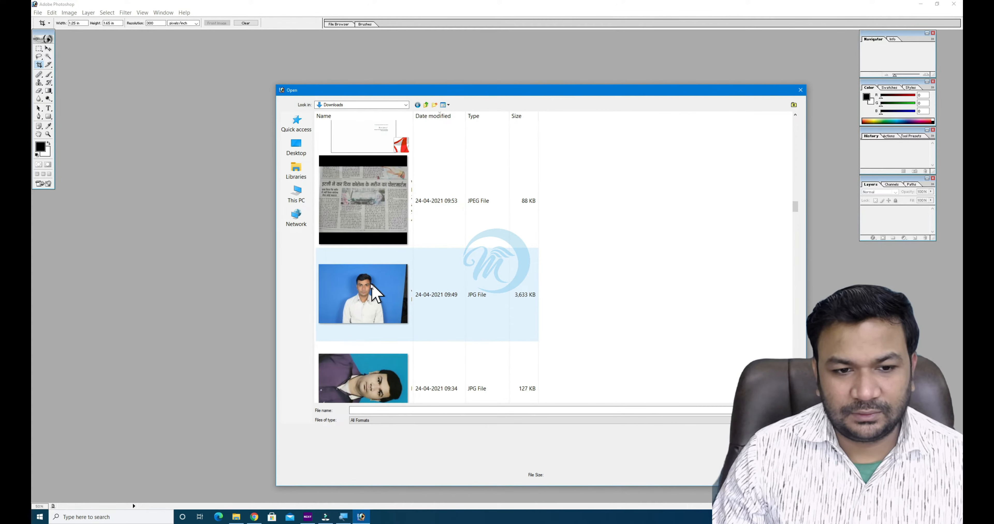
double_click(374, 294)
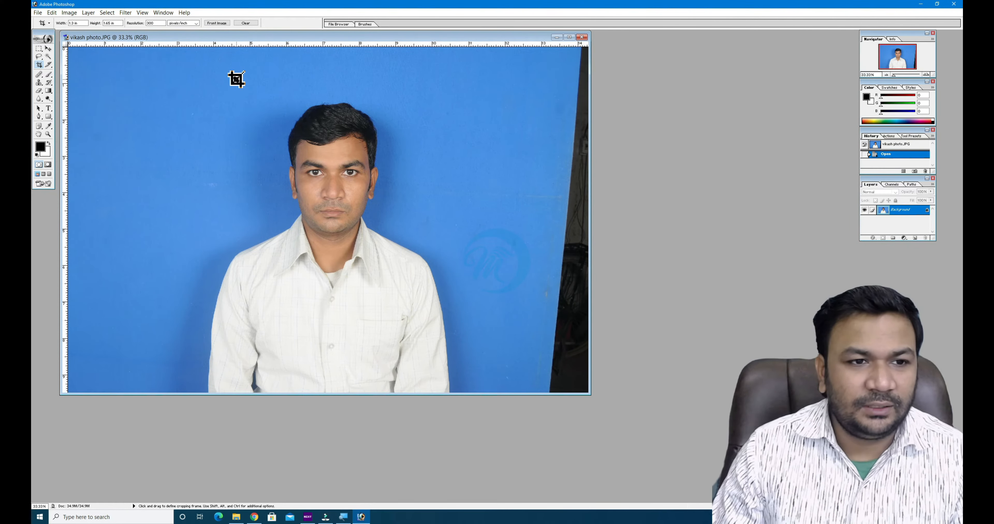
left_click_drag(232, 79, 440, 351)
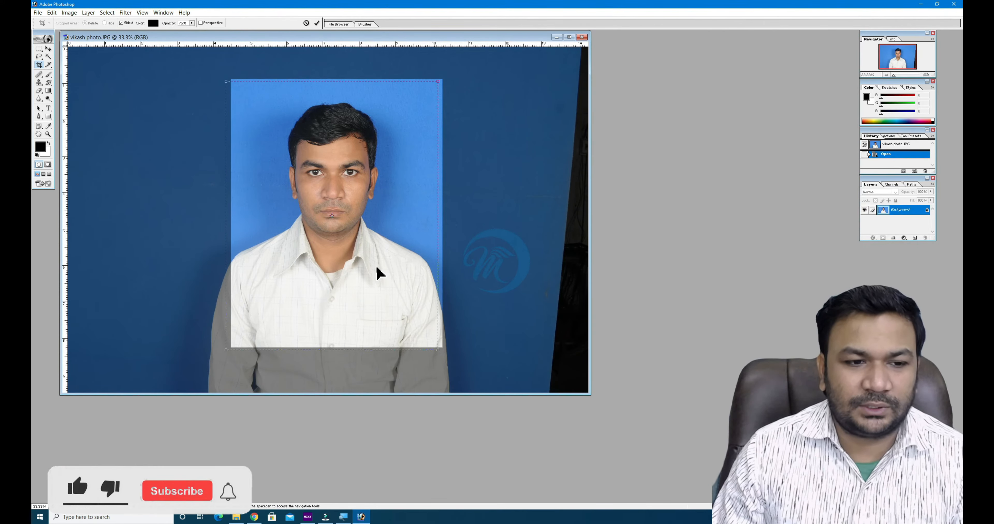
left_click_drag(378, 274, 374, 272)
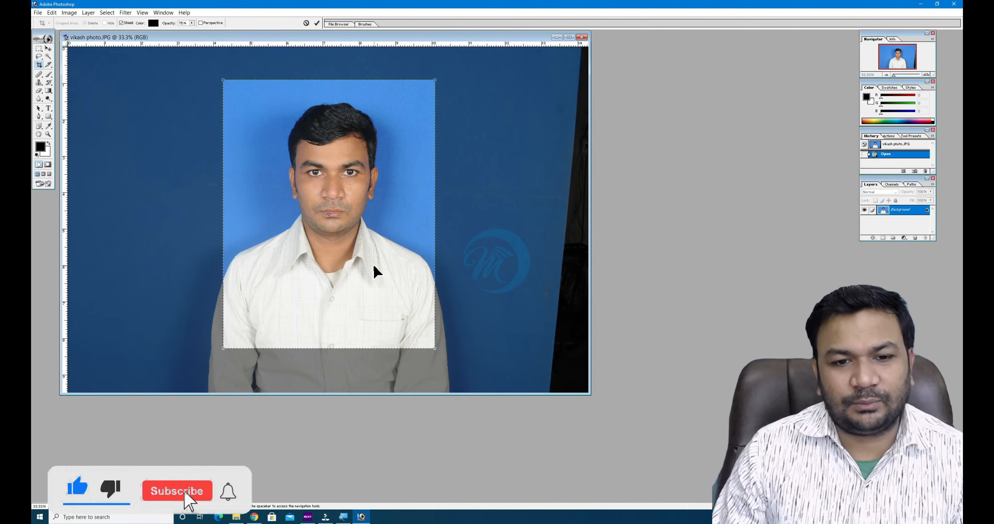
key("Right")
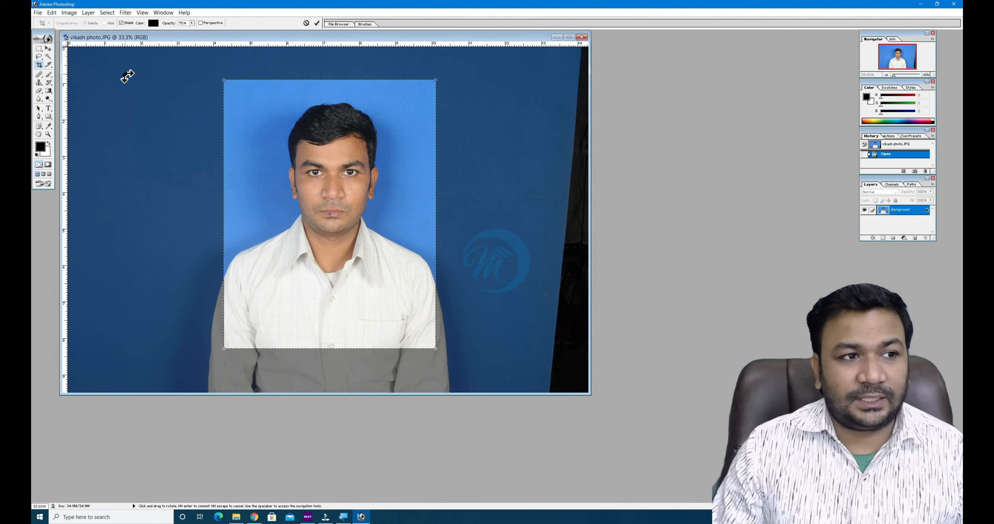
key("Escape")
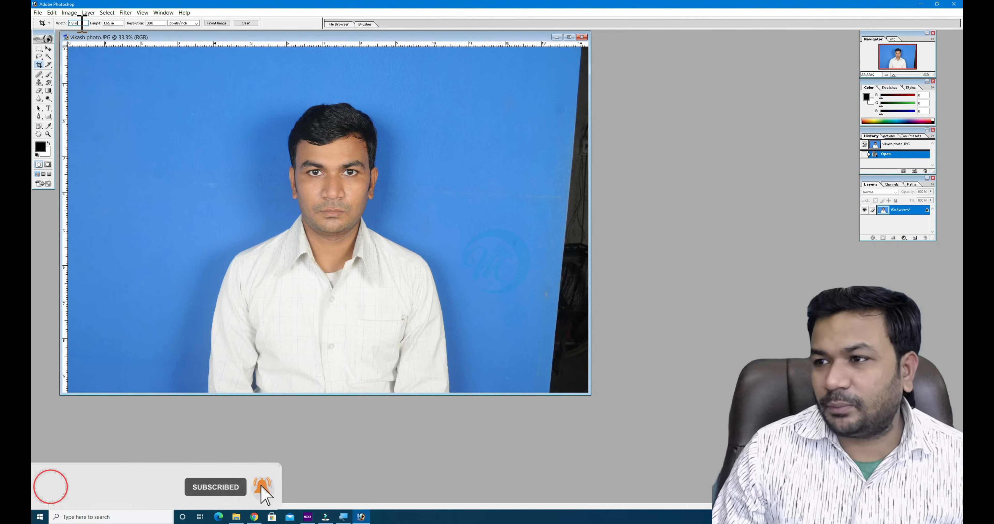
Crop the portrait around the man's head and chest with a frame of 1.3 x 1.65 in at 300 pixels/inch
key("Tab")
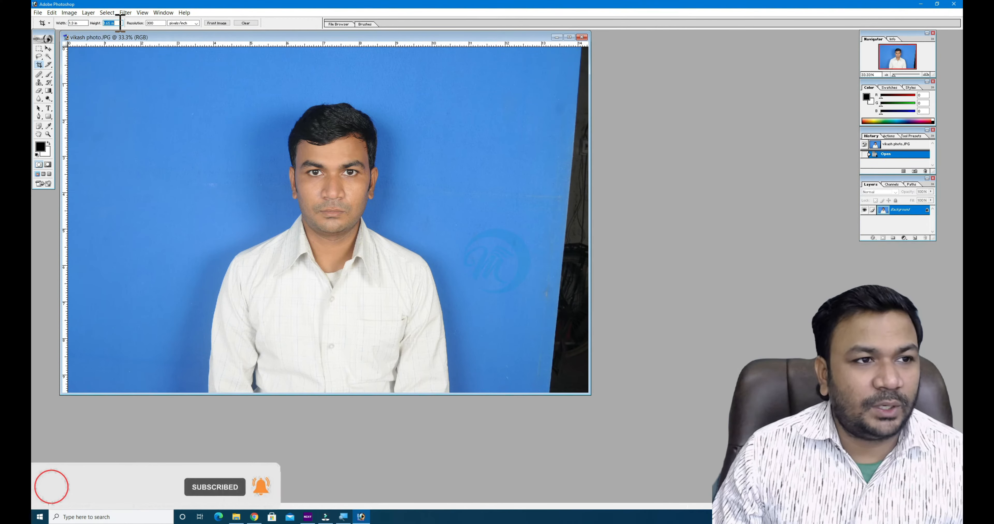
key("Tab")
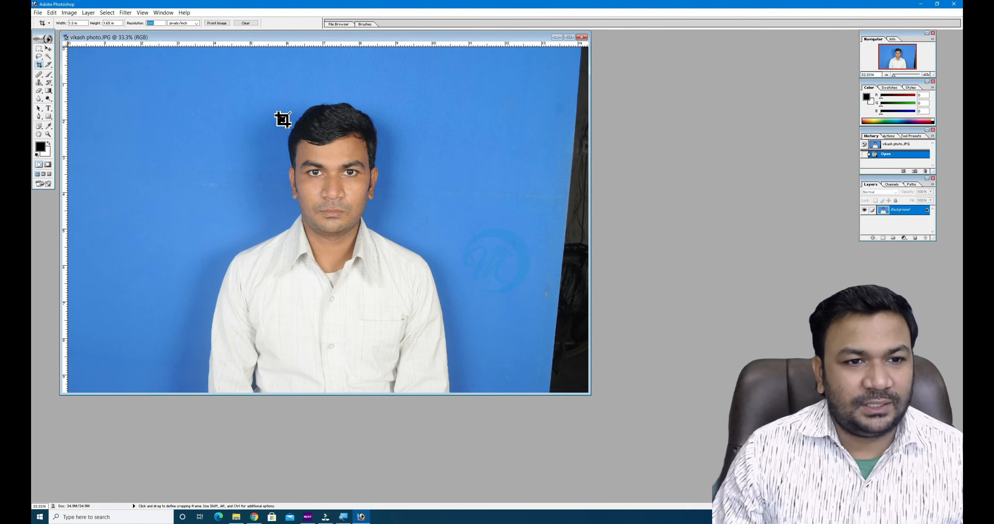
left_click_drag(234, 84, 426, 336)
left_click_drag(386, 244, 386, 247)
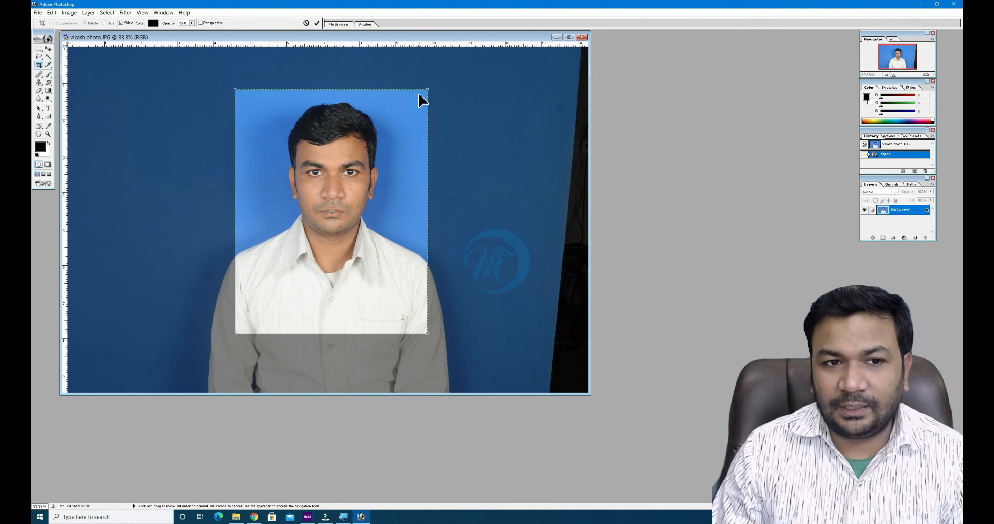
double_click(240, 296)
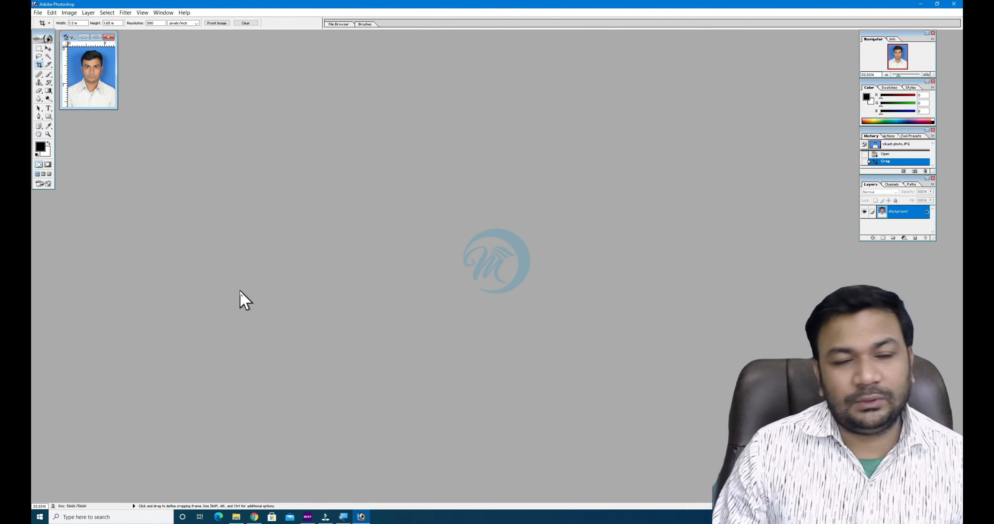
Select the whole cropped photo and turn the selection into a 5-pixel-wide border selection
key("ctrl+0")
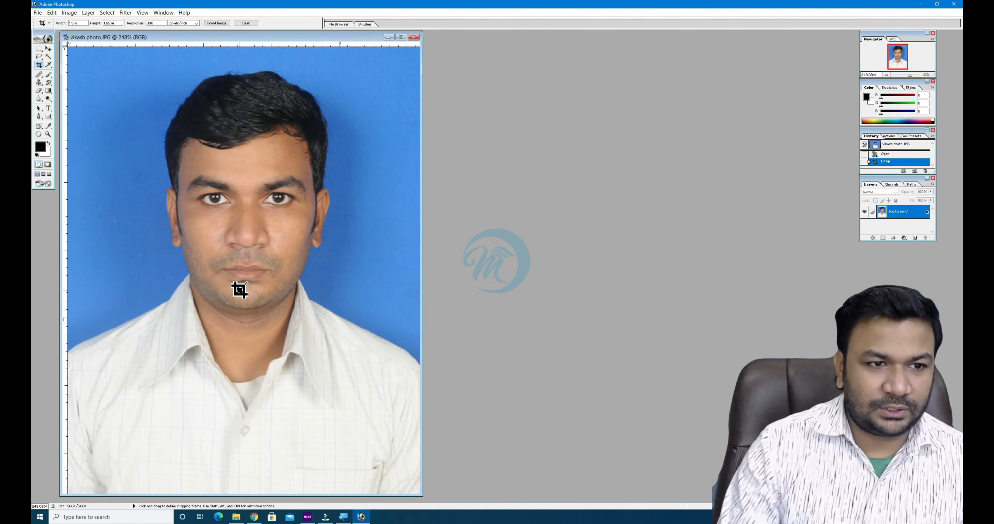
key("ctrl+alt+0")
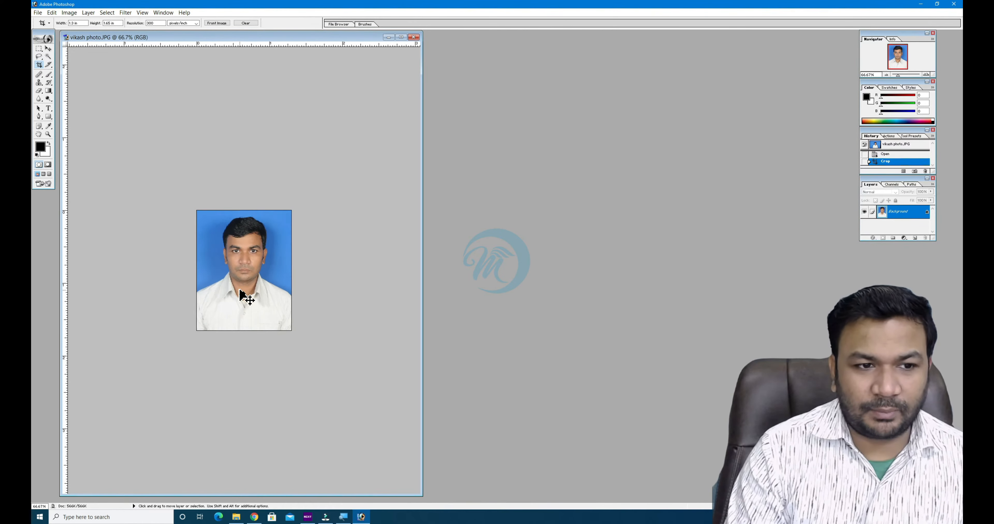
key("ctrl+plus")
key("ctrl+plus")
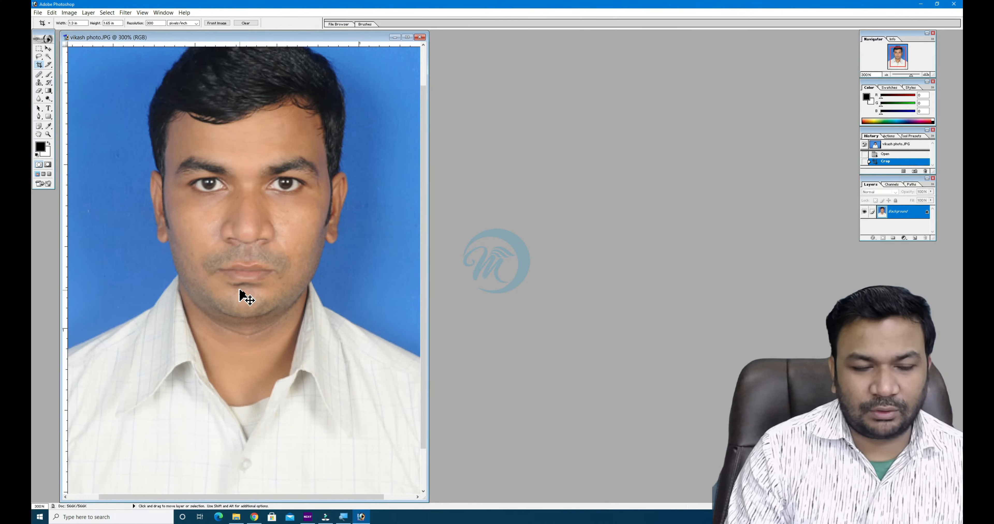
key("ctrl+minus")
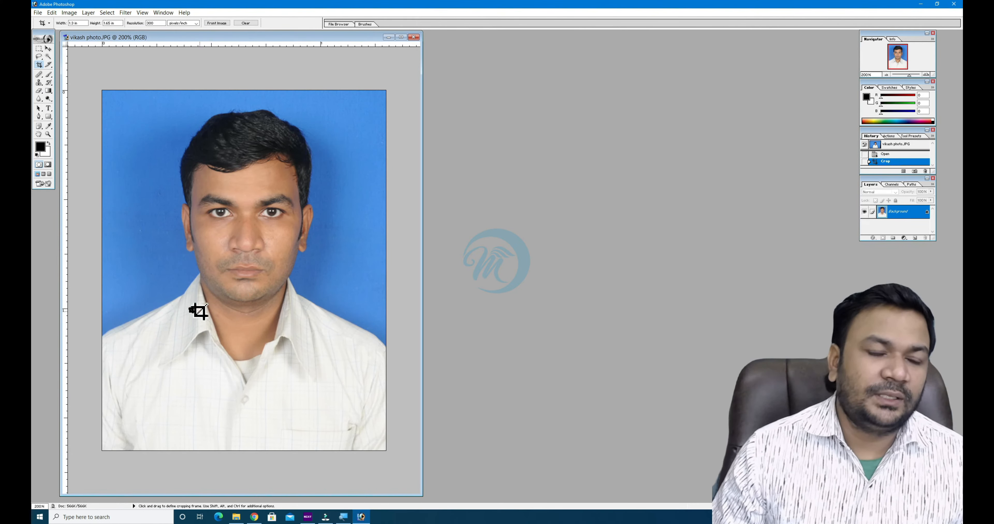
left_click(48, 49)
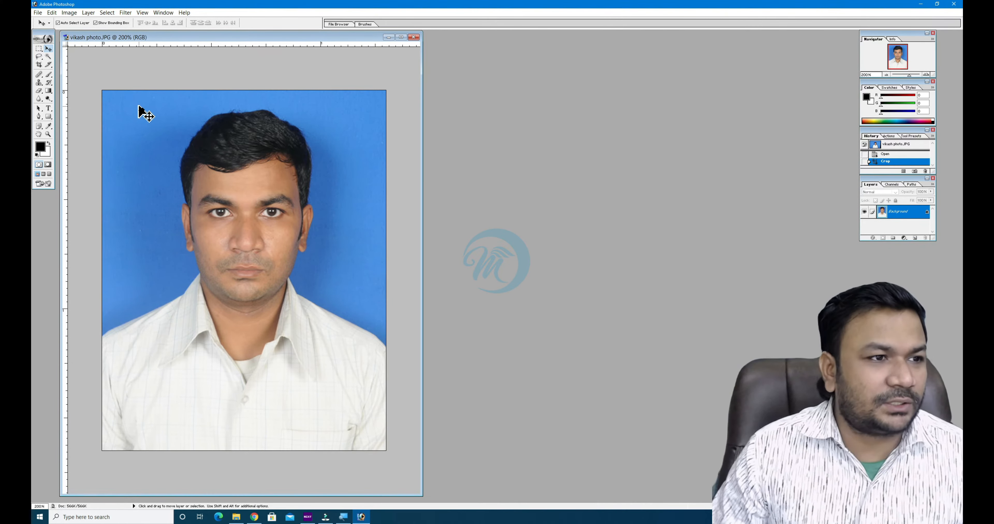
key("ctrl+a")
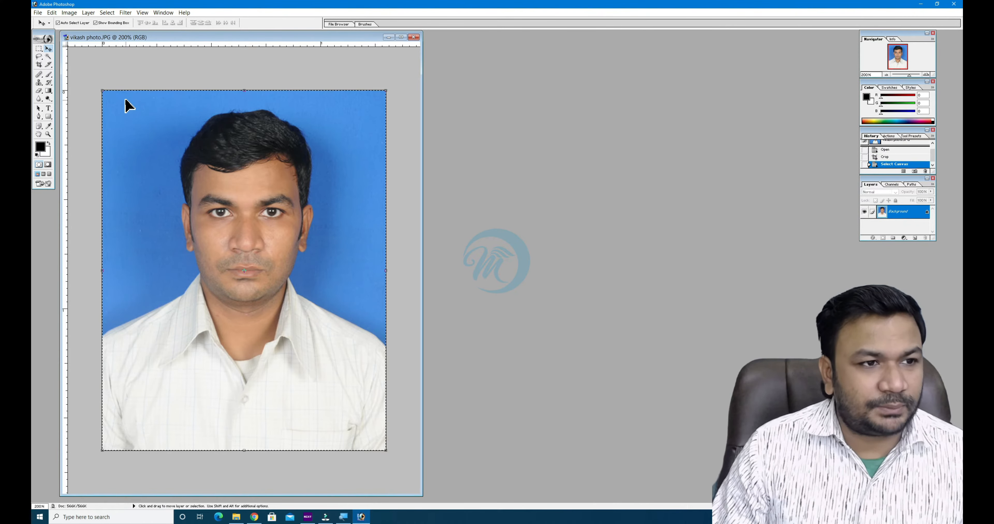
left_click(110, 14)
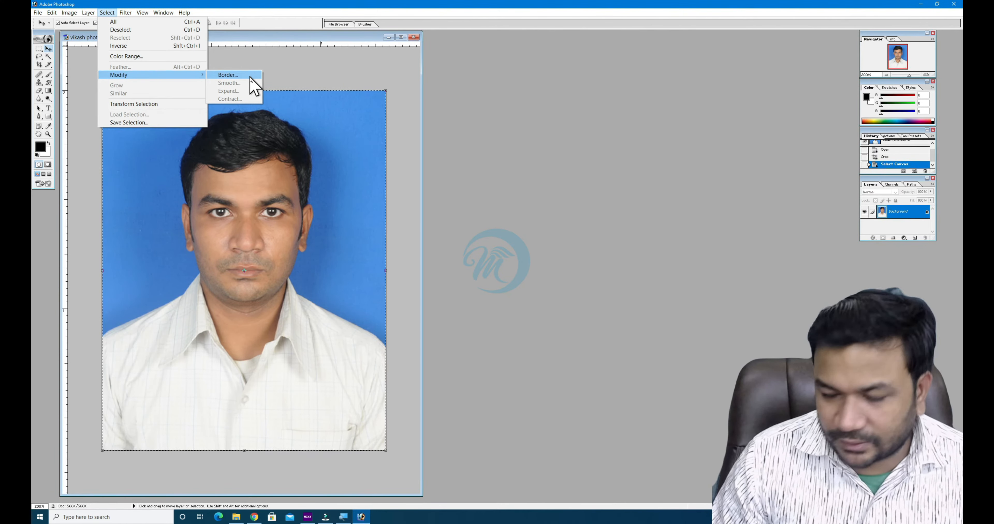
left_click(231, 75)
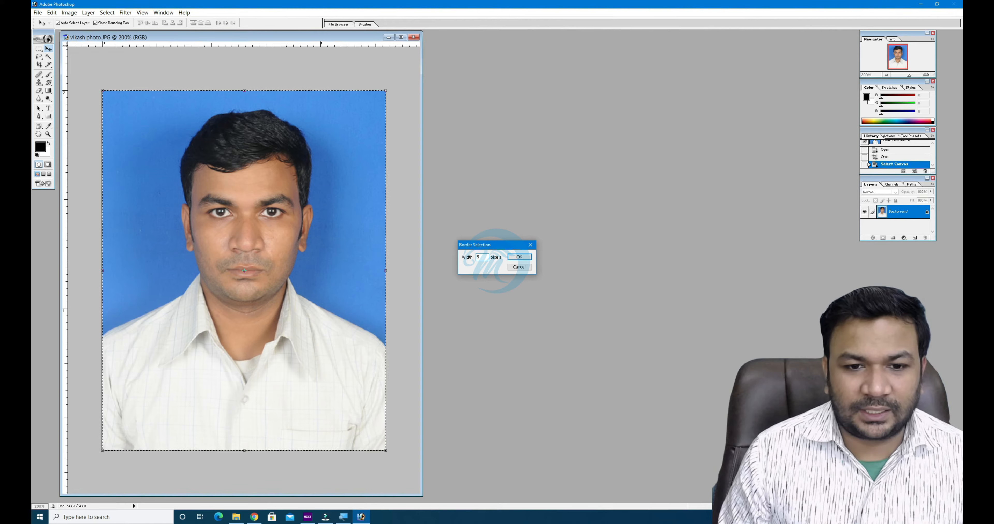
type("5")
key("Return")
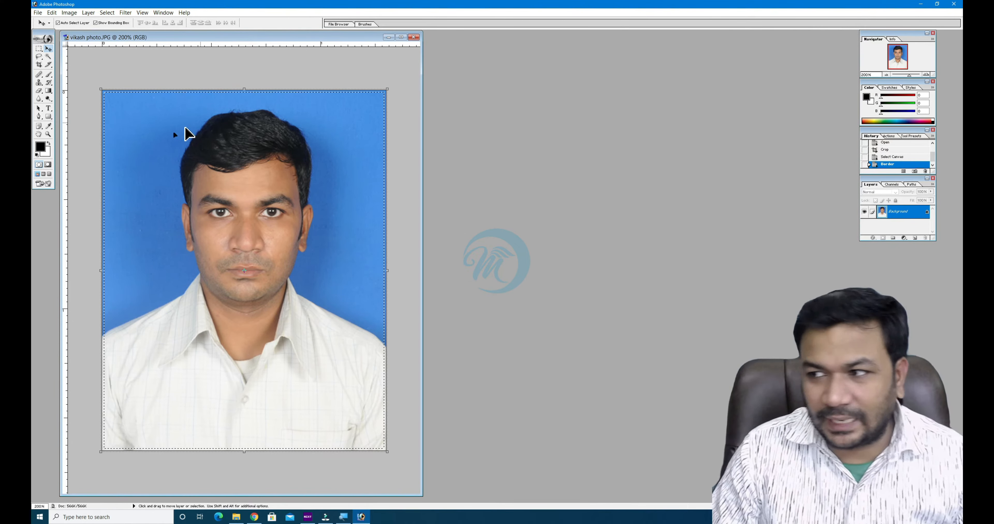
Paint the border selection black along all four edges with the Brush tool, and deselect it
left_click(48, 74)
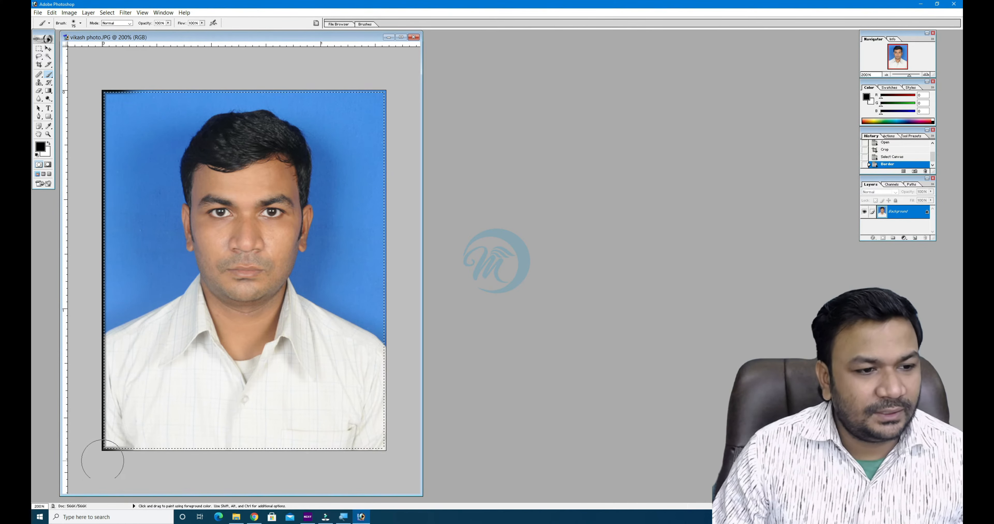
left_click_drag(397, 453, 390, 70)
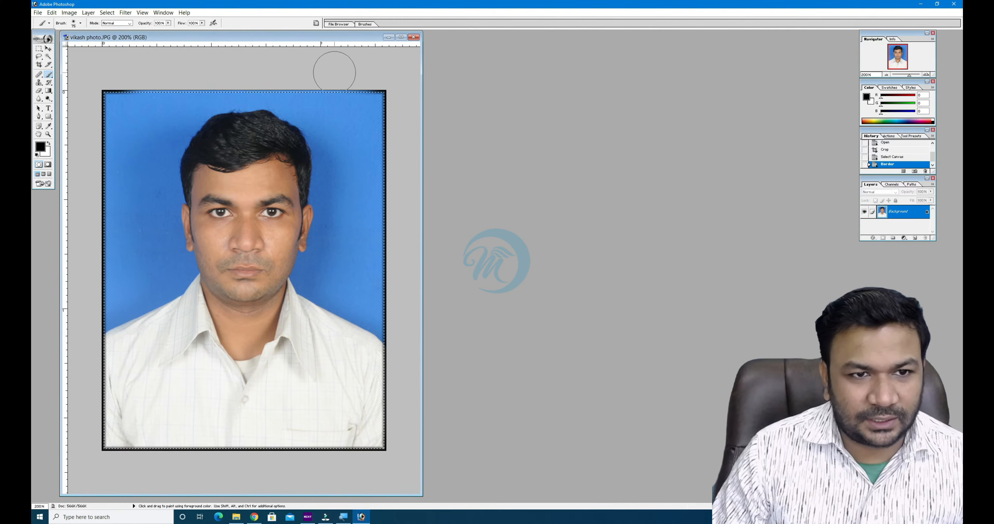
mouse_move(327, 98)
left_mouse_down()
mouse_move(390, 93)
mouse_move(372, 453)
mouse_move(122, 436)
mouse_move(93, 380)
mouse_move(105, 97)
left_mouse_up()
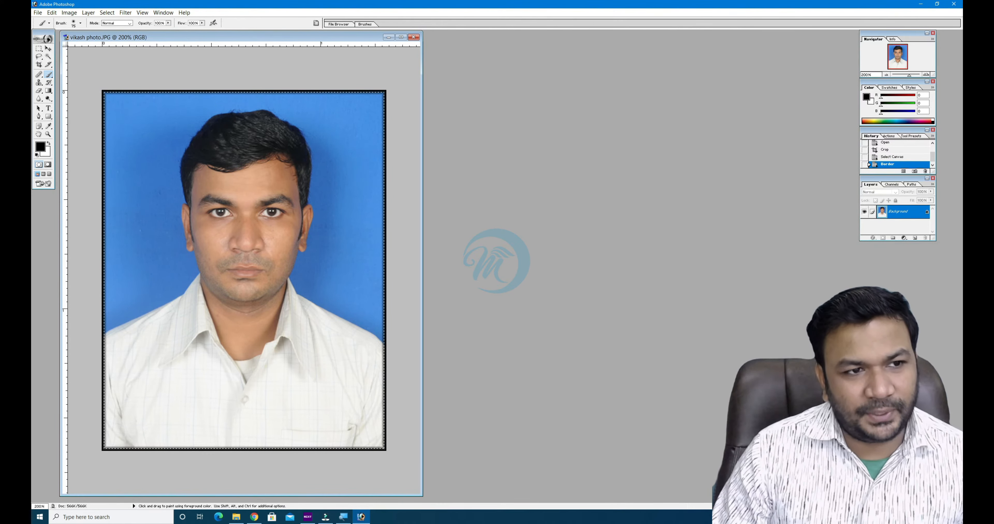
key("ctrl+d")
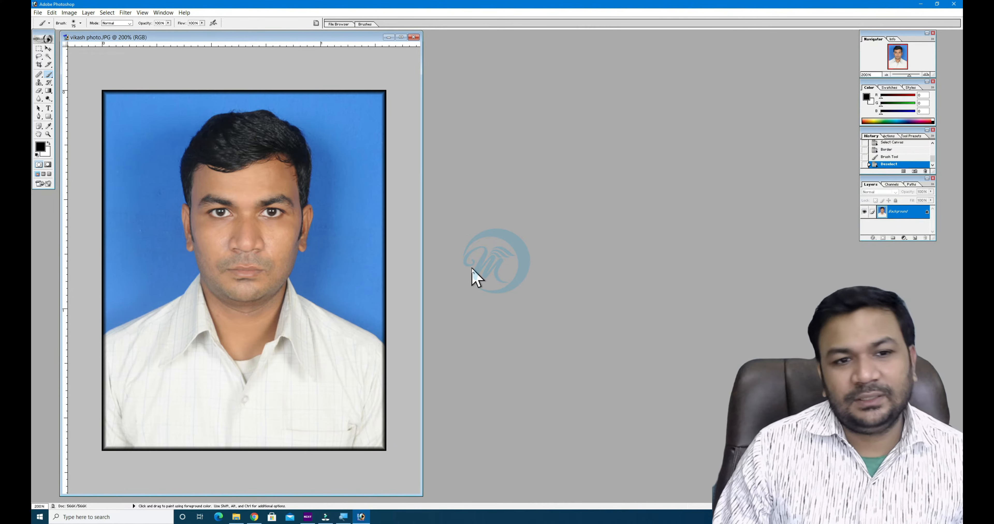
Check the black border at larger and smaller magnification, and close the portrait without saving its changes
key("v")
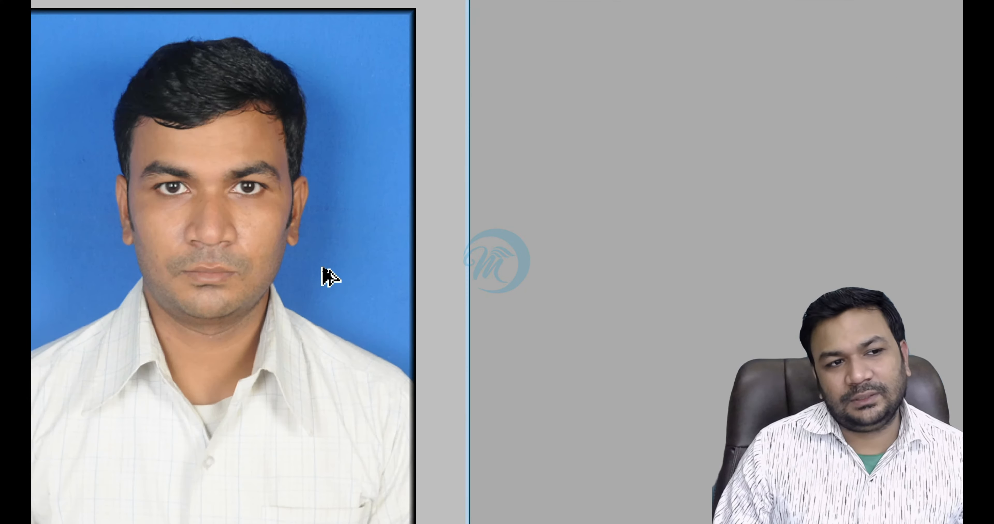
key("ctrl+plus")
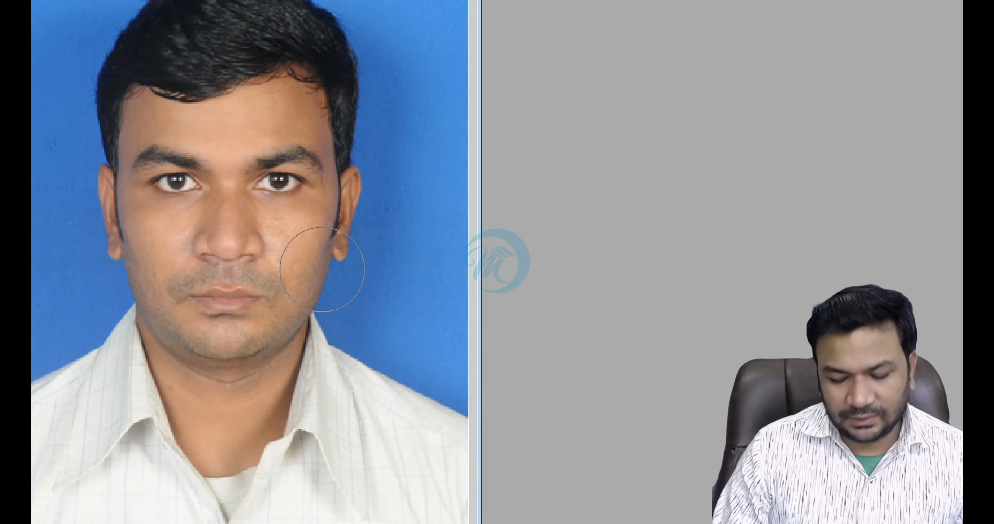
key("ctrl+minus")
key("ctrl+minus")
key("ctrl+minus")
key("b")
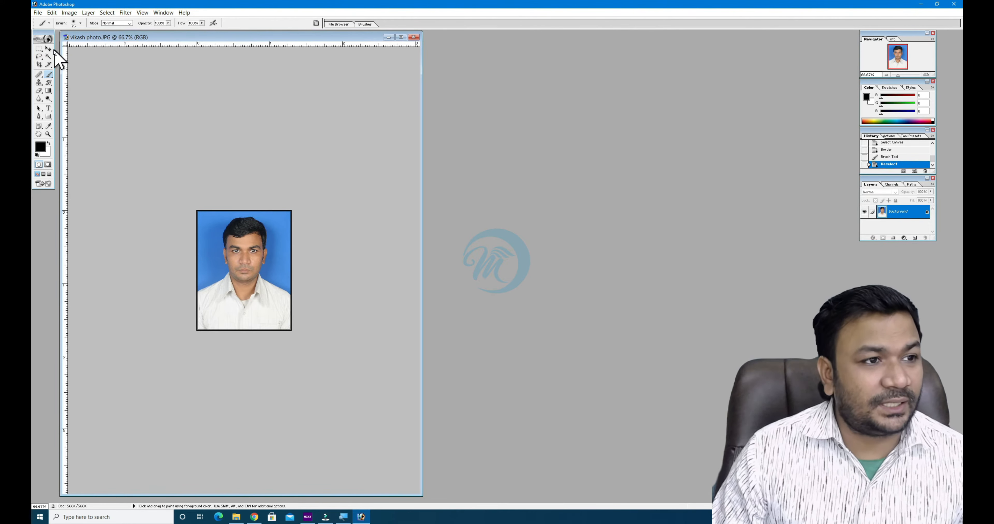
left_click(413, 37)
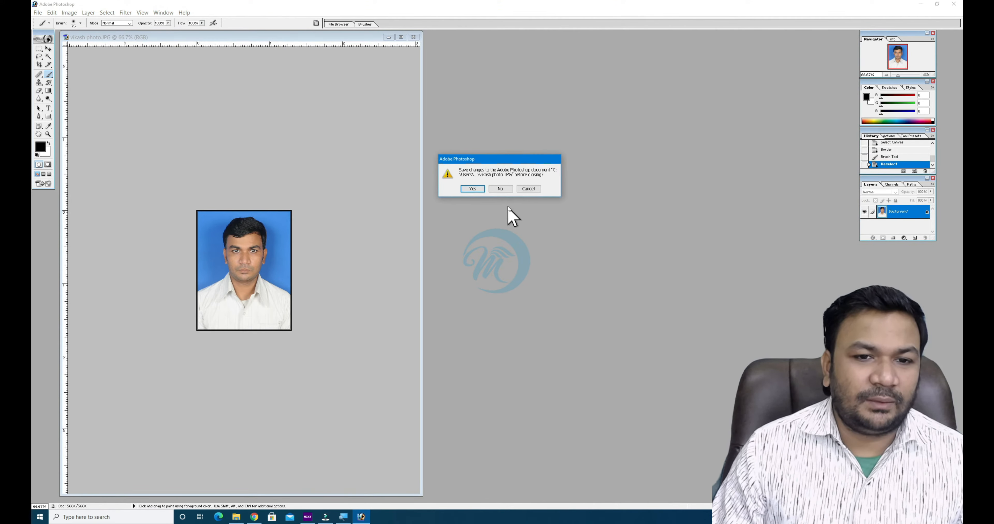
left_click(499, 190)
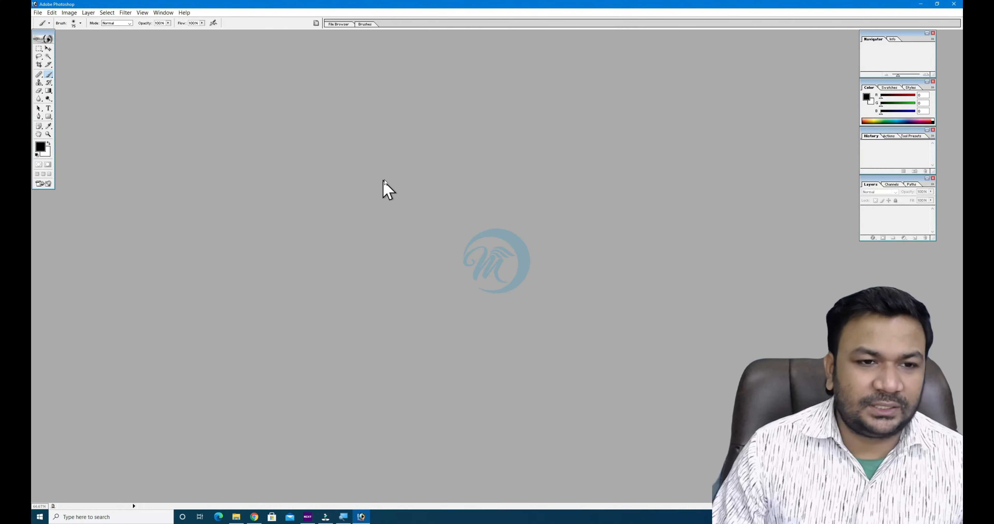
Reopen the original JPG portrait of the man in the white shirt from the Downloads folder and activate the Crop tool
key("ctrl+n")
key("Escape")
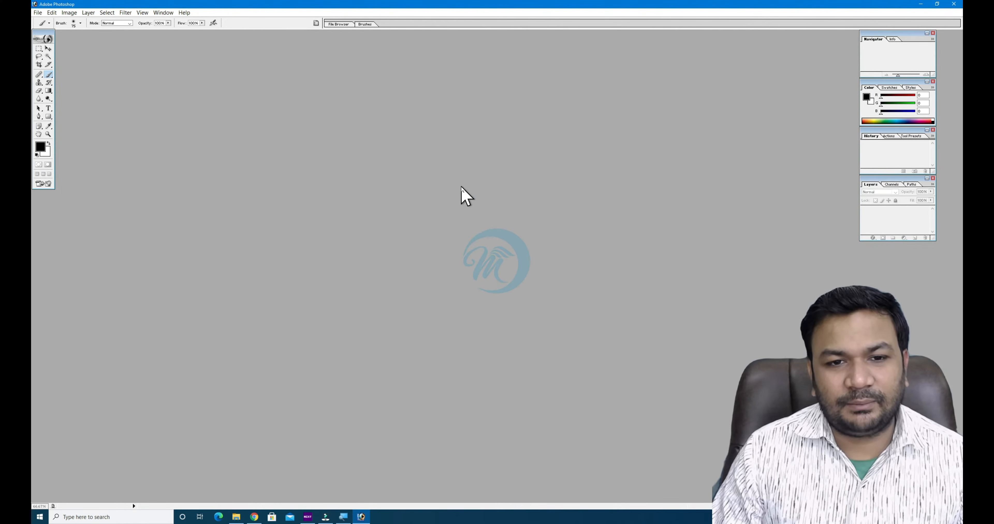
key("ctrl+o")
scroll(398, 275, "down", 15)
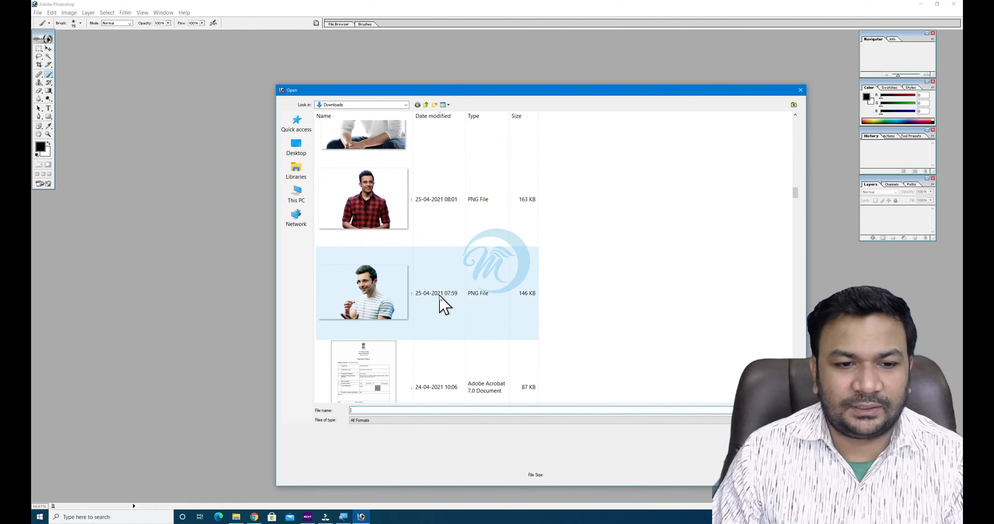
scroll(434, 293, "up", 2)
left_click(388, 281)
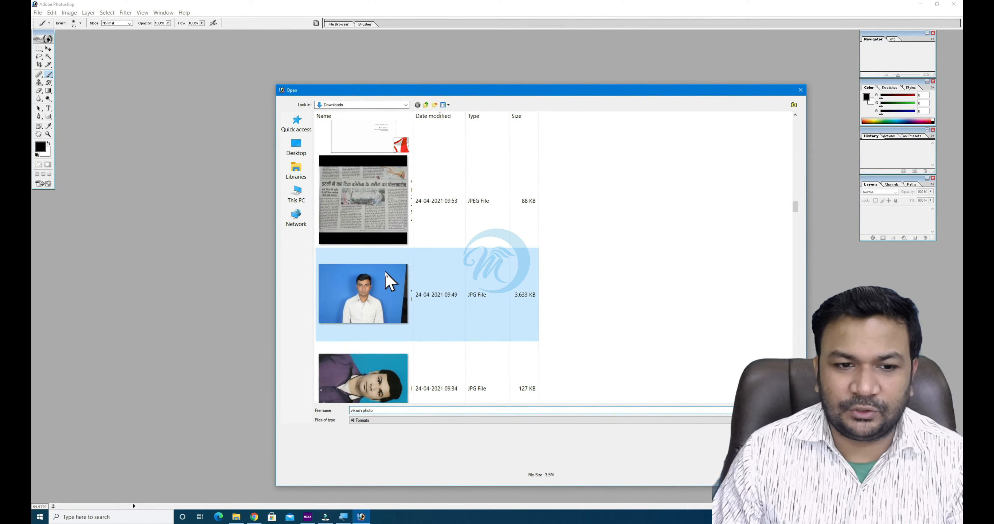
double_click(403, 271)
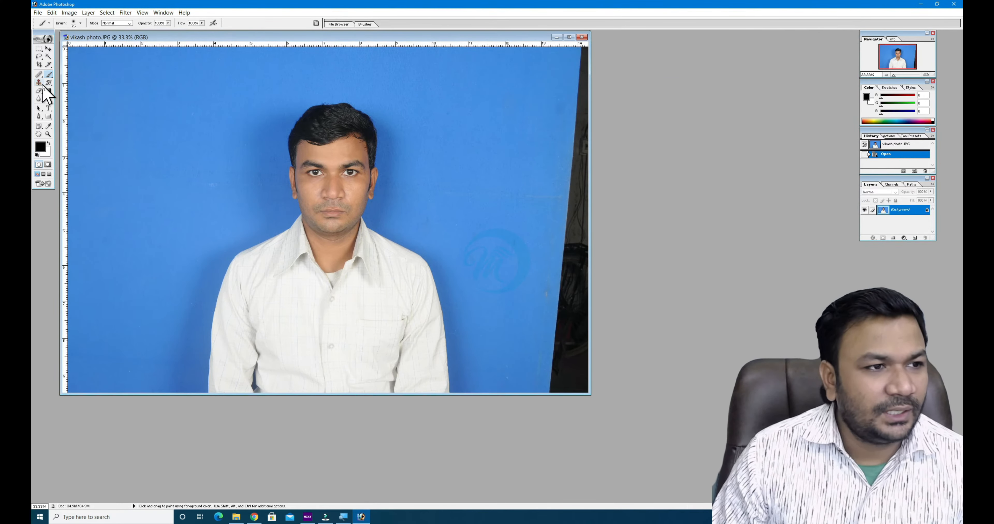
left_click(39, 65)
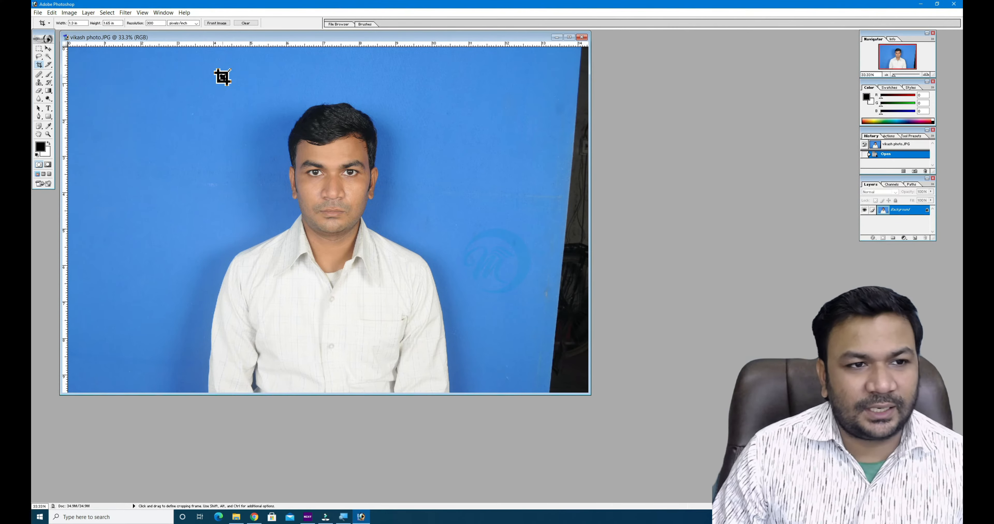
left_click_drag(223, 77, 419, 328)
left_click_drag(380, 281, 386, 282)
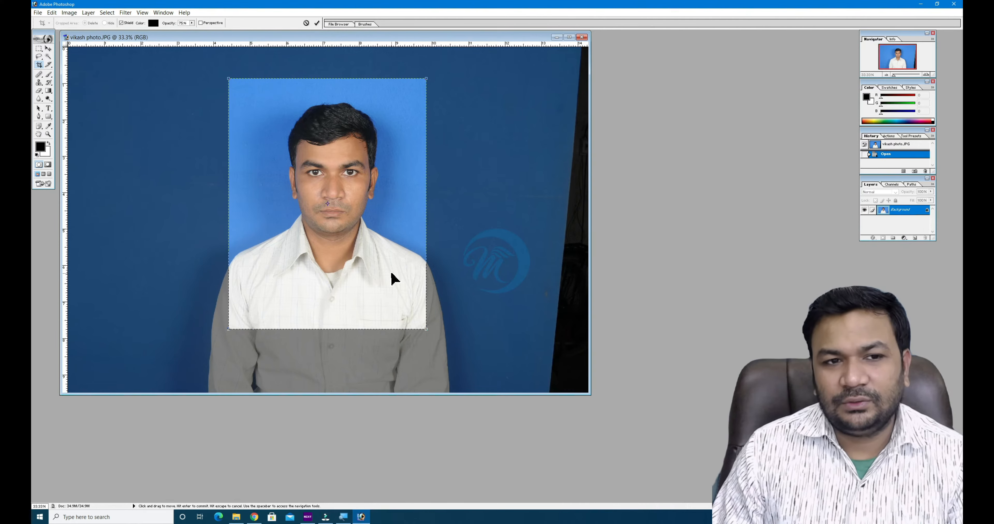
key("Escape")
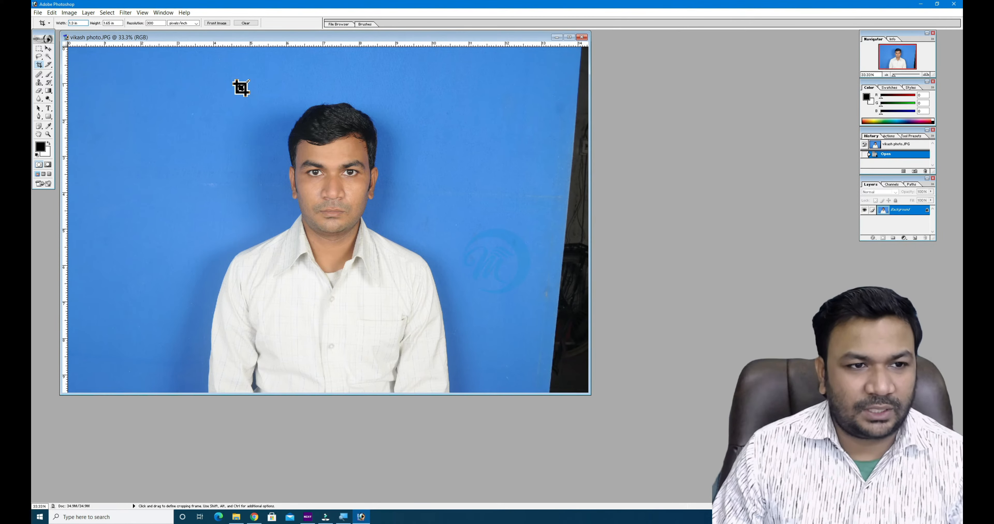
Crop the reopened portrait closely around the man's head and shoulders with the 1.3 x 1.65 in frame at 300 pixels/inch
left_click_drag(241, 85, 427, 414)
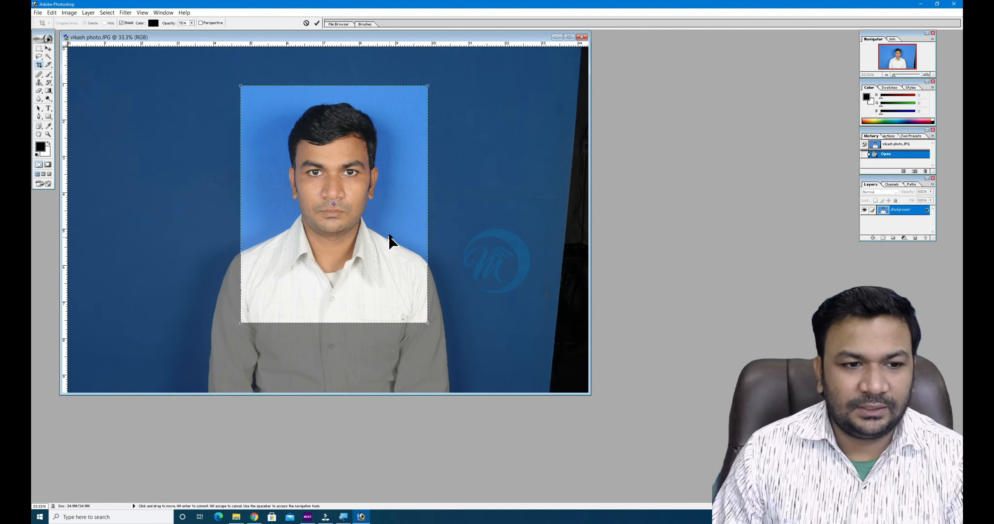
left_click_drag(386, 224, 386, 233)
key("Return")
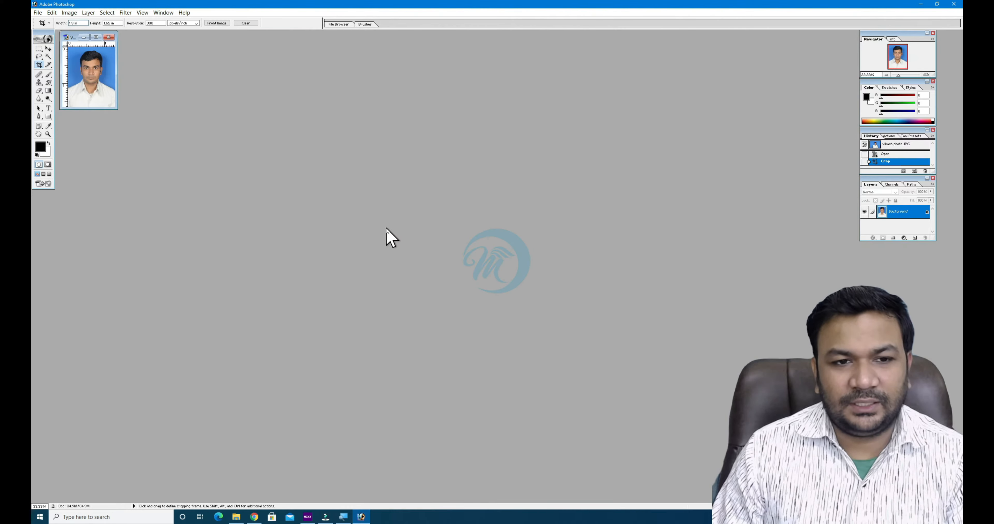
Fit the cropped portrait to the screen and select its whole canvas
key("ctrl+plus")
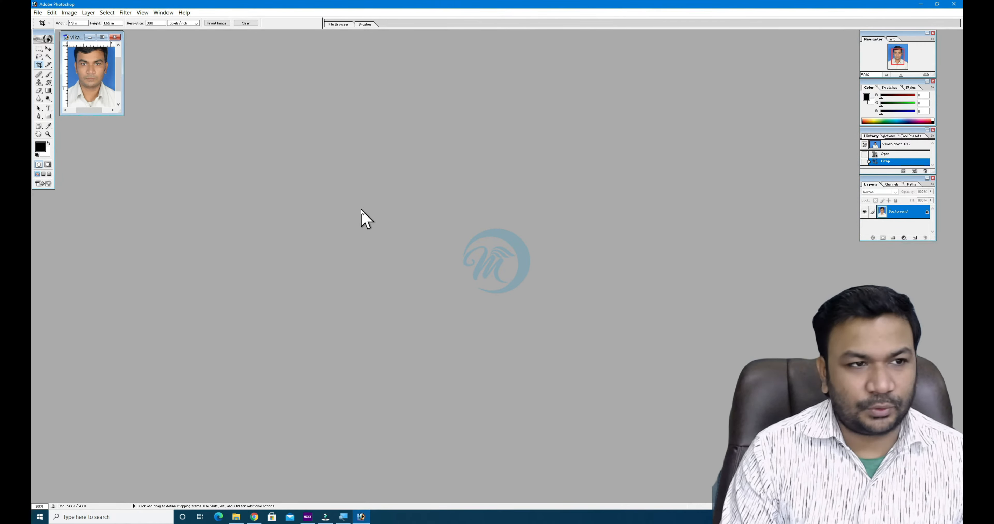
key("ctrl+0")
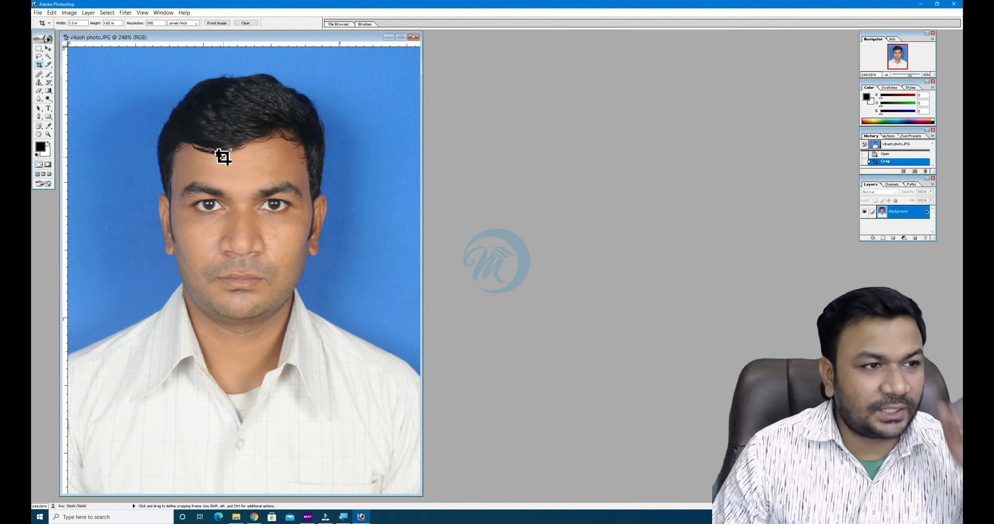
key("ctrl+a")
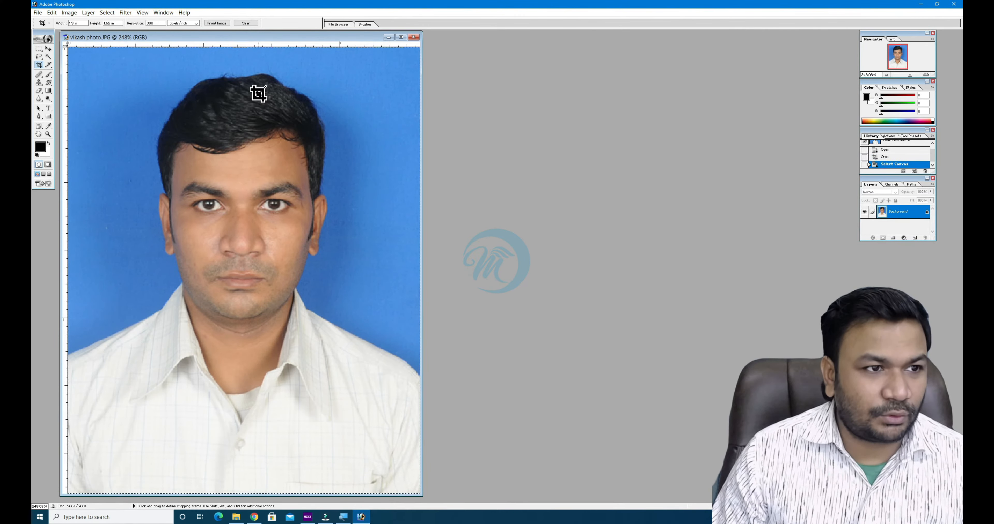
Turn the full-canvas selection into a border selection along the photo's edges
left_click(108, 13)
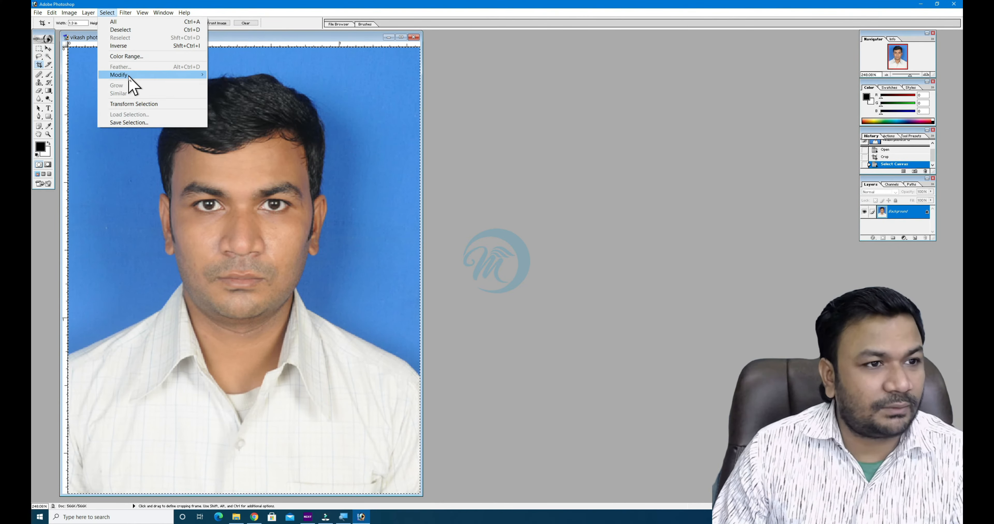
mouse_move(164, 76)
left_click(260, 76)
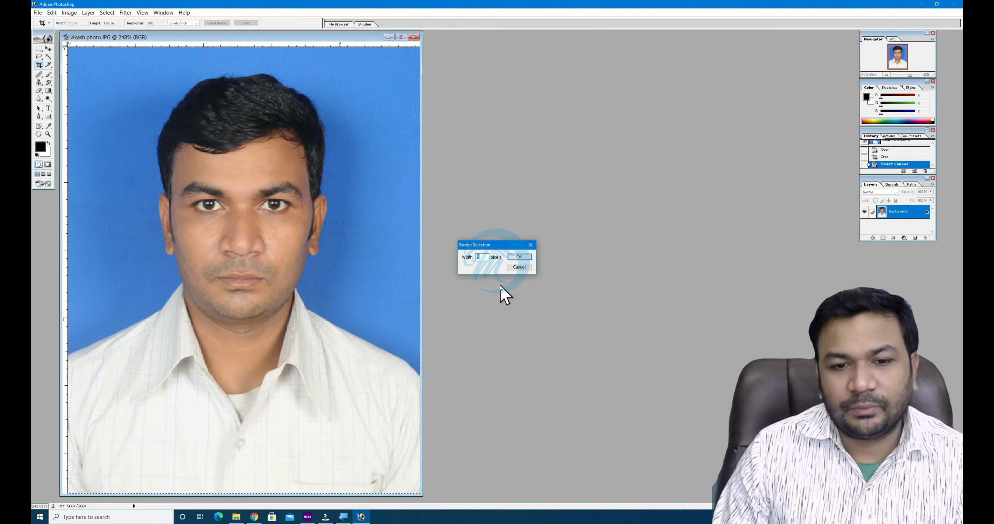
key("Return")
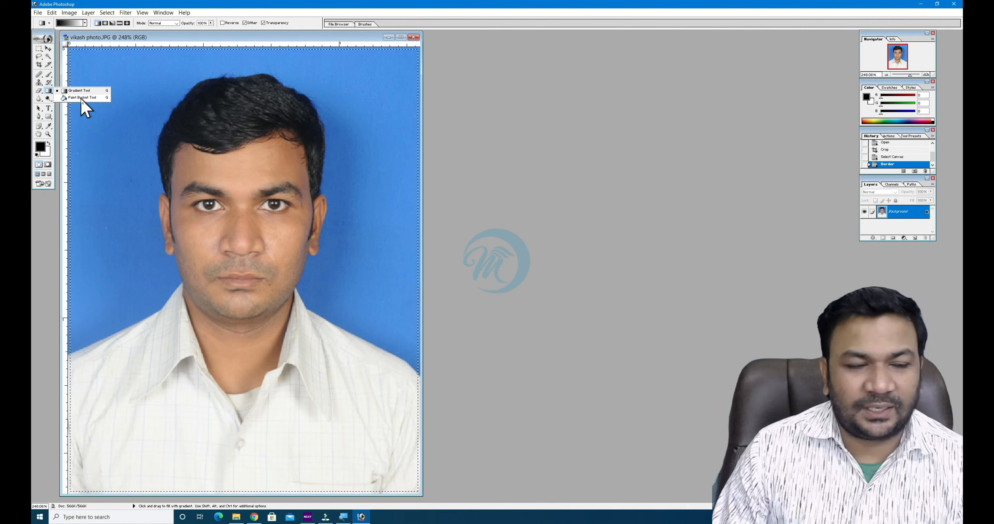
Fill the border selection with a purple, green and orange gradient in several directions, and apply a black gradient over it
left_click(84, 23)
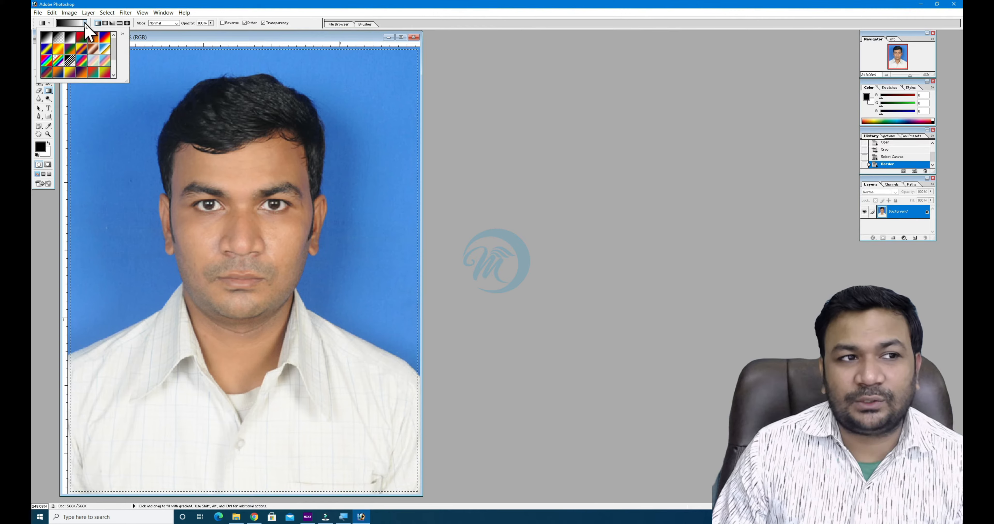
left_click(68, 46)
left_click_drag(110, 99, 299, 326)
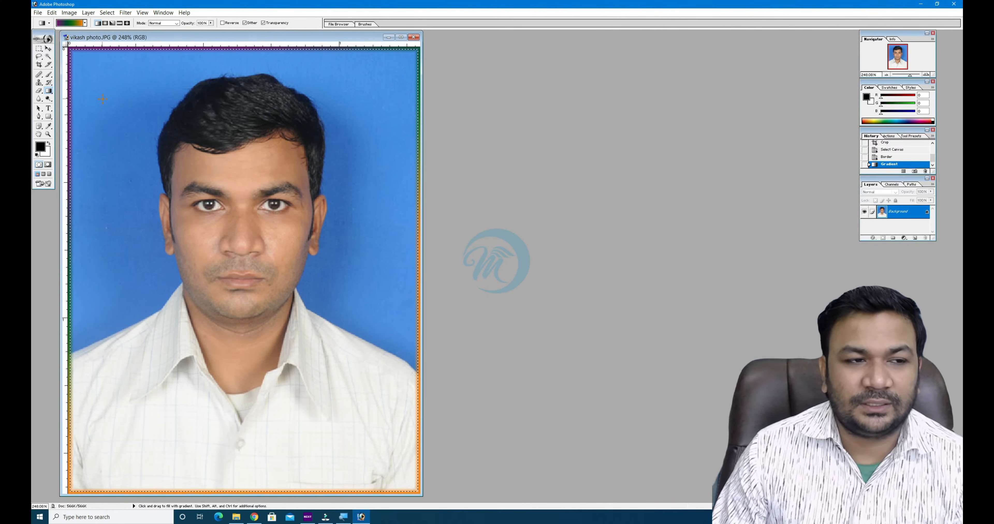
left_click_drag(115, 108, 277, 340)
left_click_drag(316, 181, 186, 346)
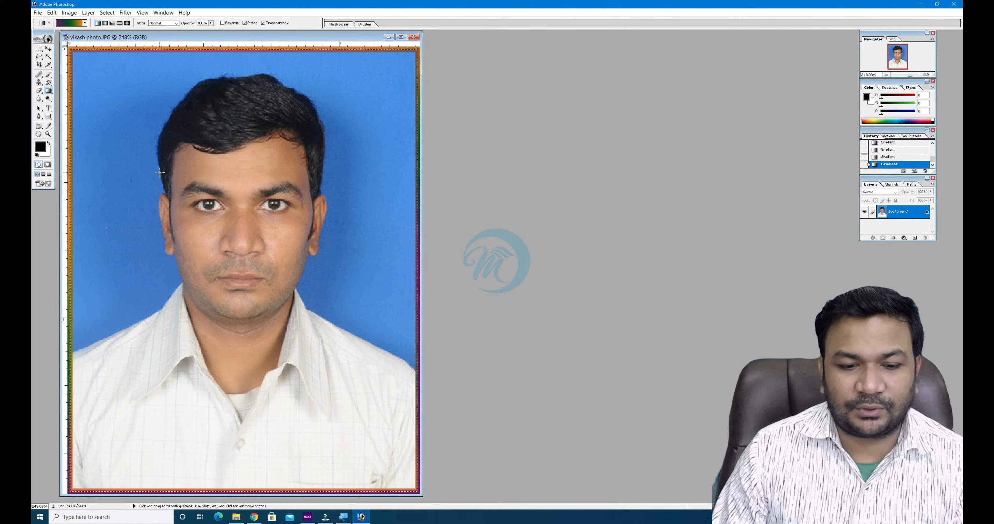
left_click(84, 24)
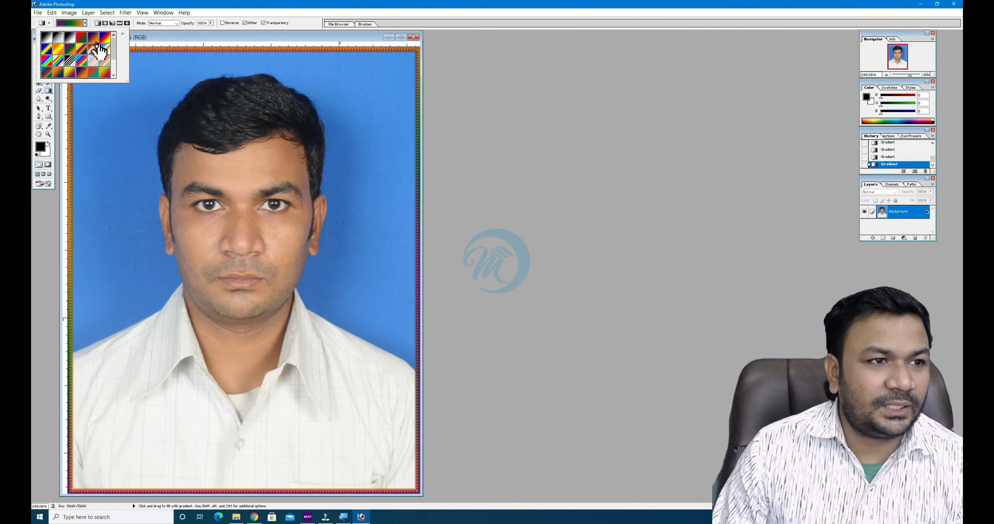
double_click(70, 38)
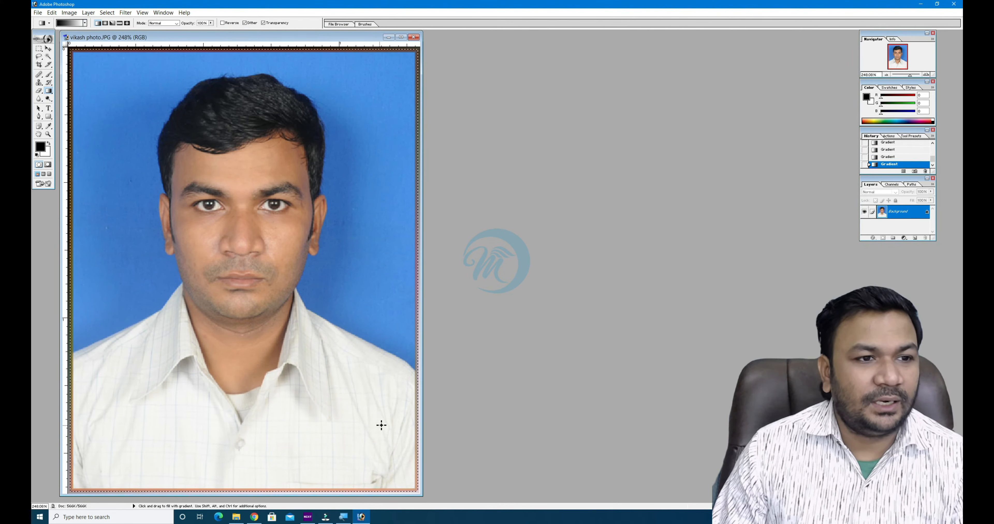
Fill parts of the border selection with the black foreground colour using the Paint Bucket tool
left_click_drag(48, 91, 73, 98)
left_click(68, 83)
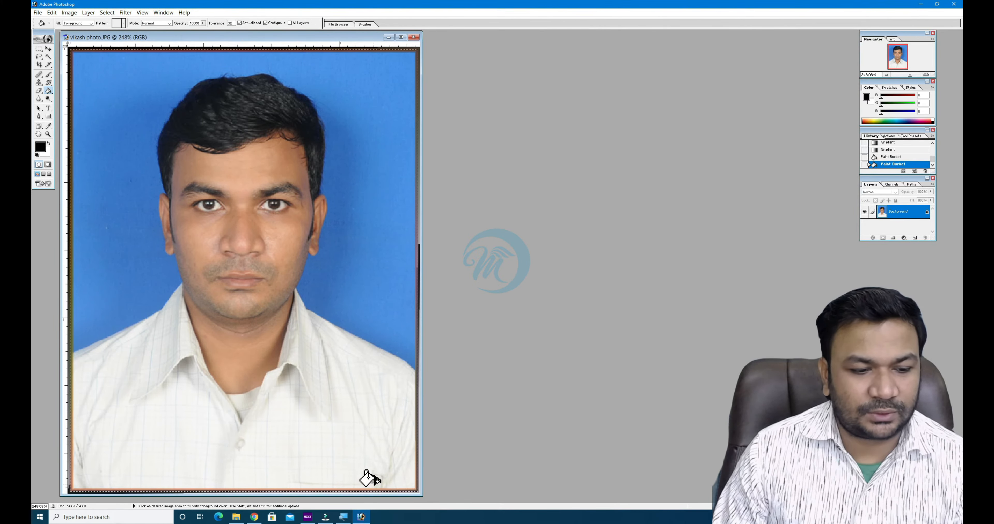
left_click(407, 239)
left_click(411, 222)
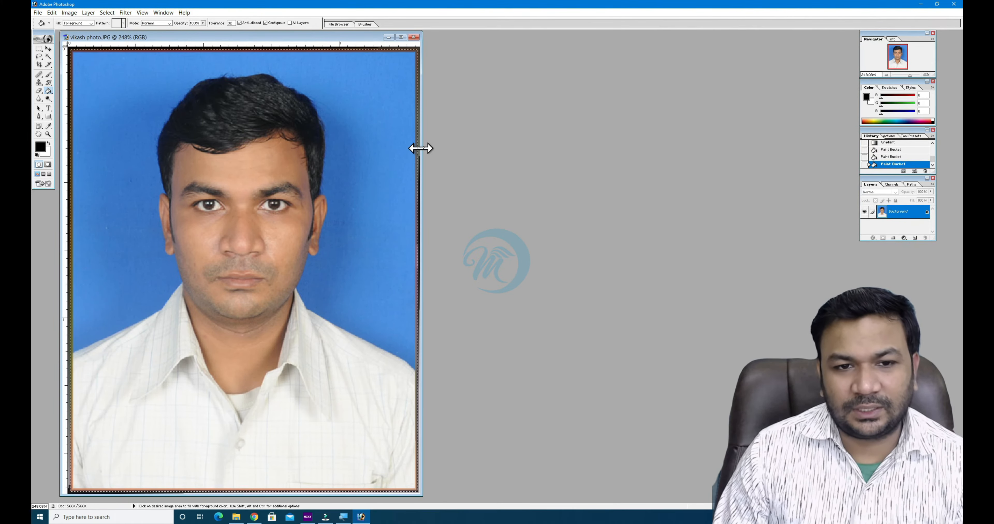
left_click(417, 141)
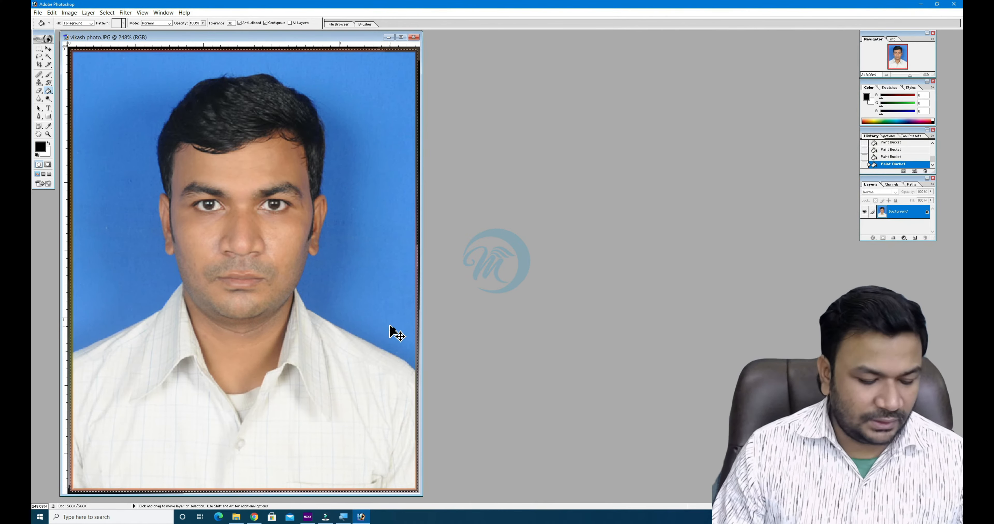
Paint over the border selection in black with the Brush tool and deselect it
left_click(48, 75)
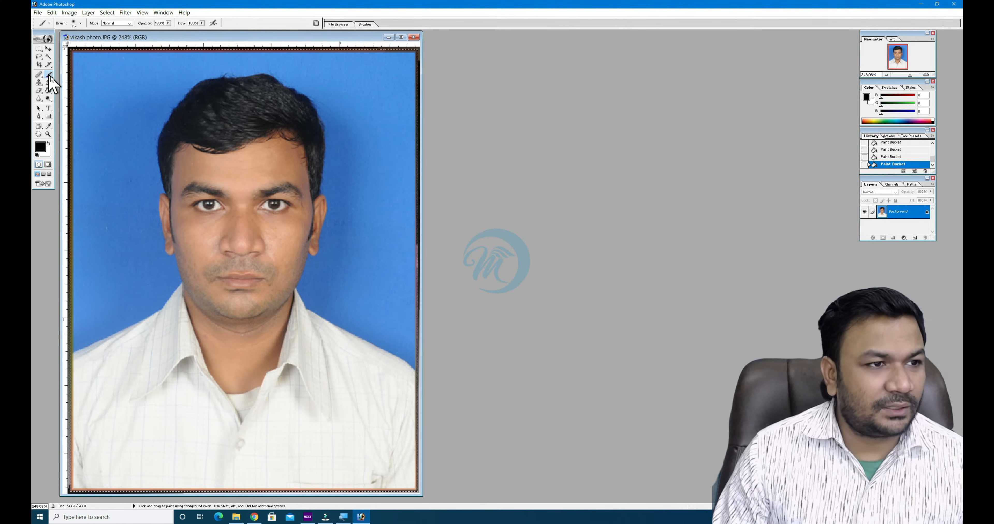
left_click_drag(85, 68, 66, 324)
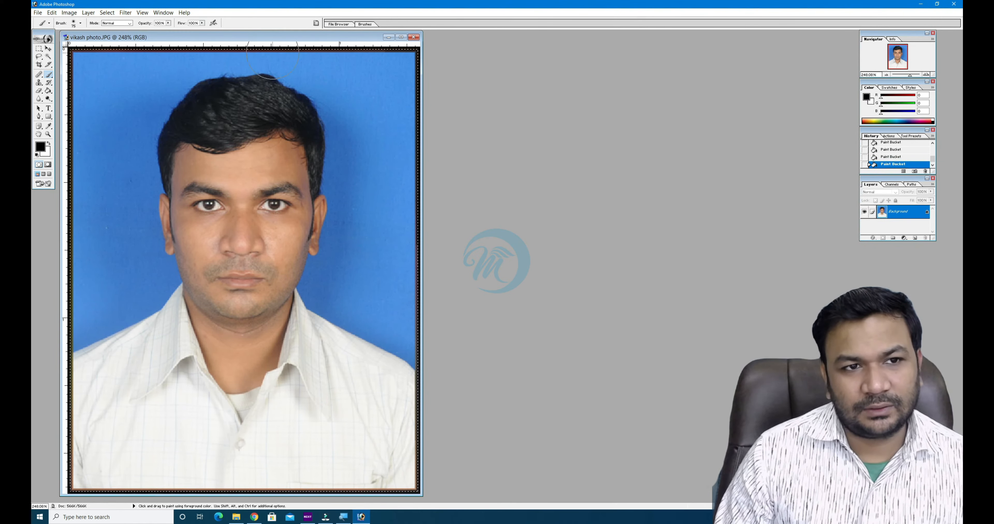
left_click_drag(128, 55, 83, 58)
key("ctrl+d")
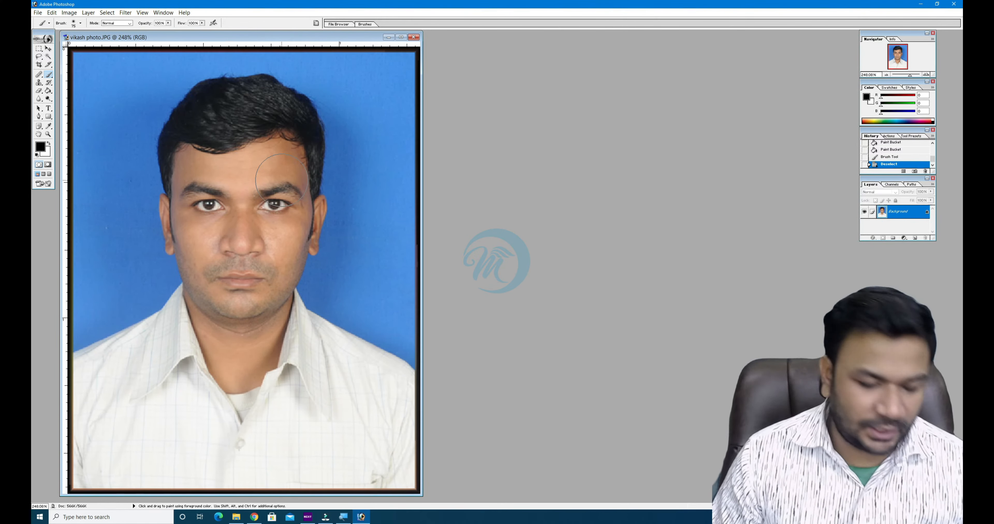
Undo the border painting and fills back to the state with the whole canvas selected
key("ctrl")
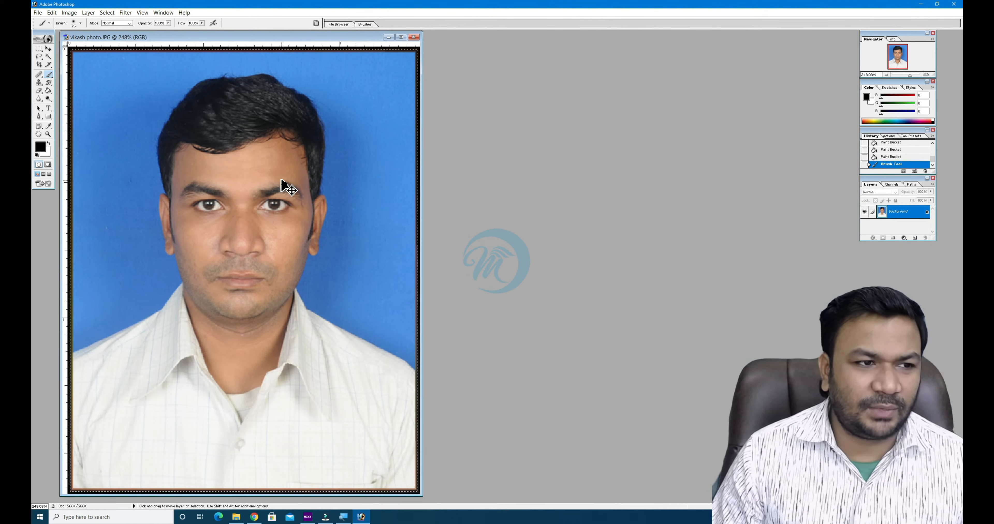
key("ctrl+alt+z")
key("ctrl+alt+z")
key("ctrl+alt+z")
key("ctrl+alt+z")
key("ctrl+alt+z")
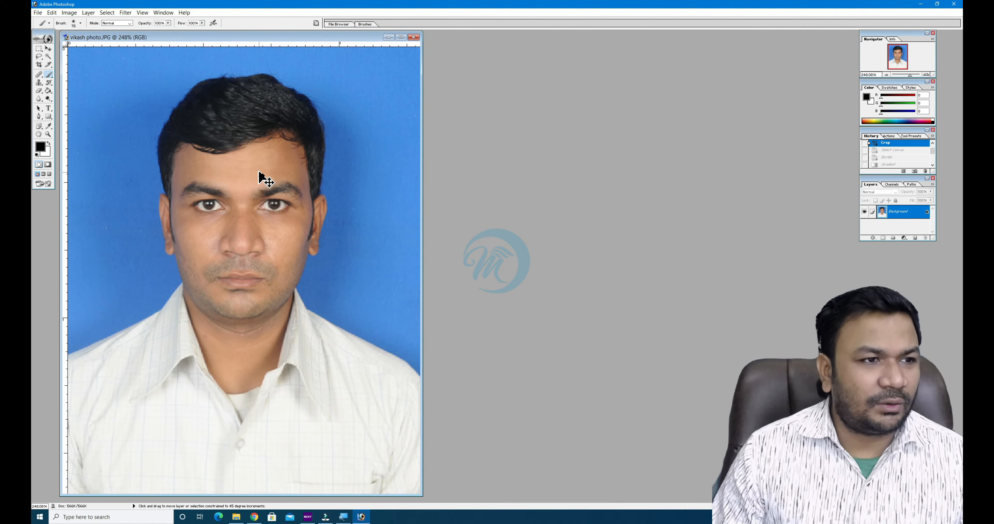
key("ctrl+shift+z")
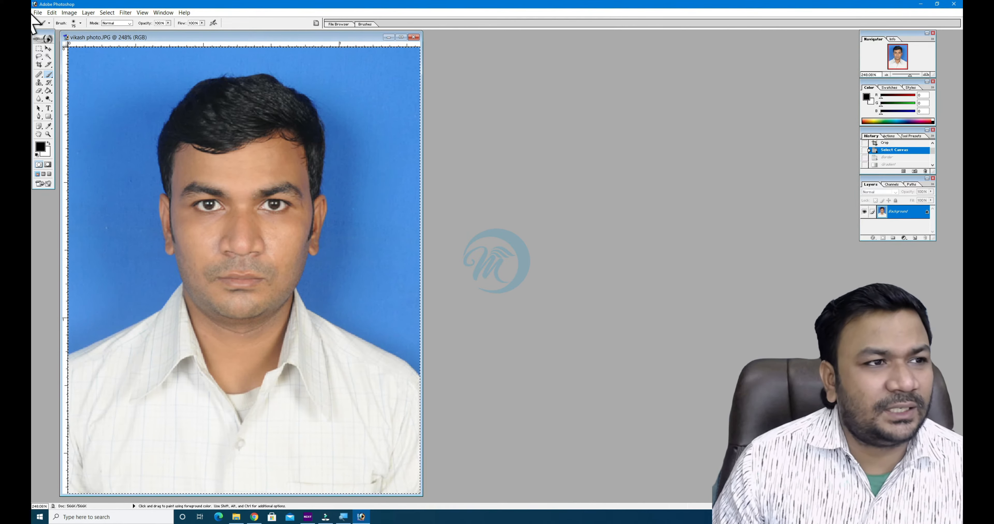
Stroke the canvas selection with a 2 px black line, centred at 100% opacity, and deselect
left_click(52, 12)
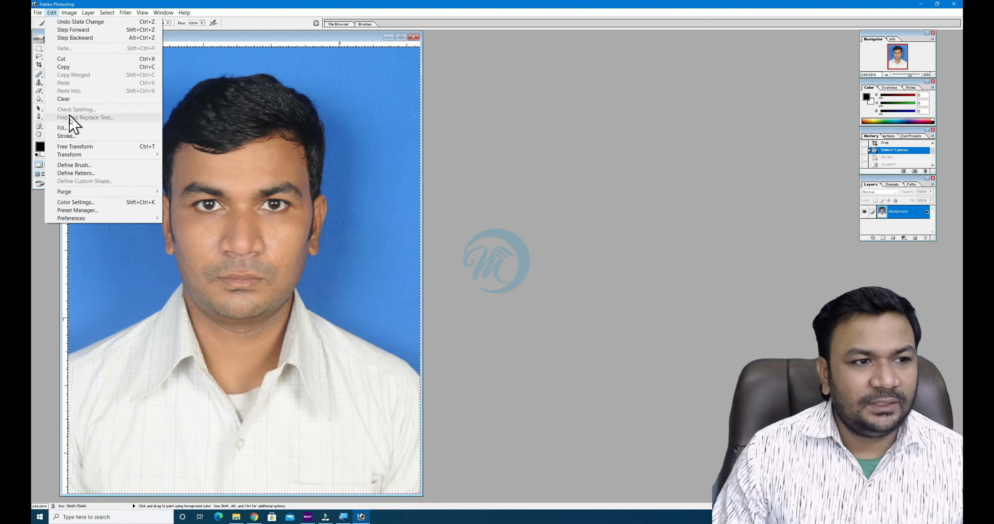
left_click(66, 136)
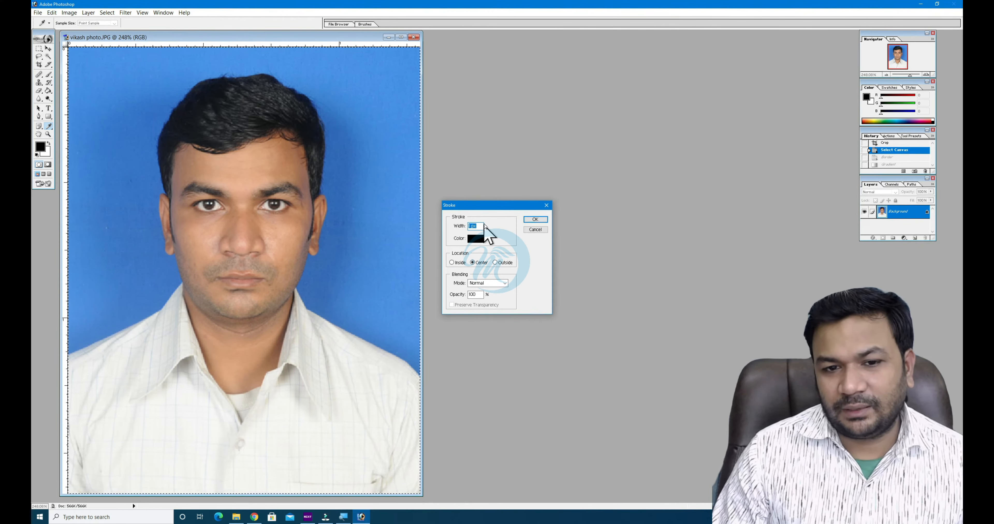
type("2")
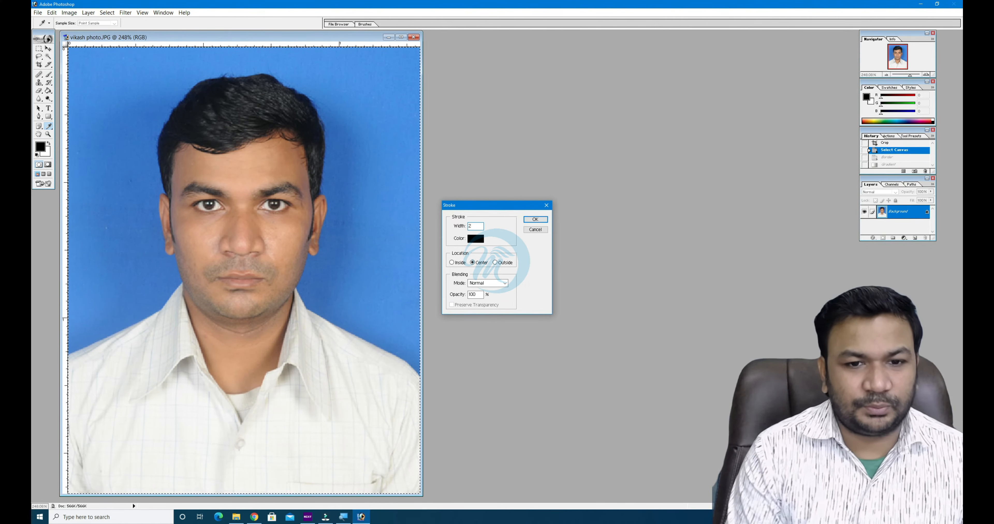
key("Return")
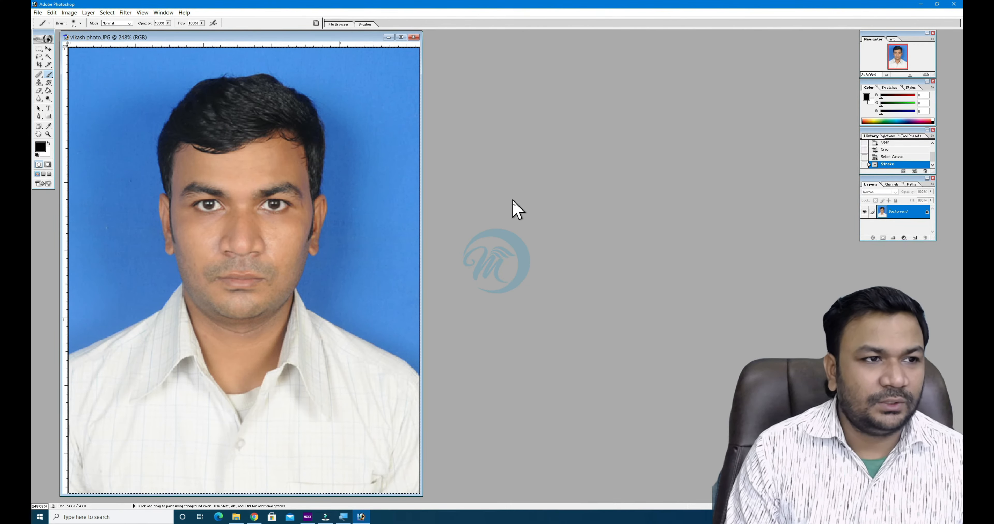
key("ctrl+d")
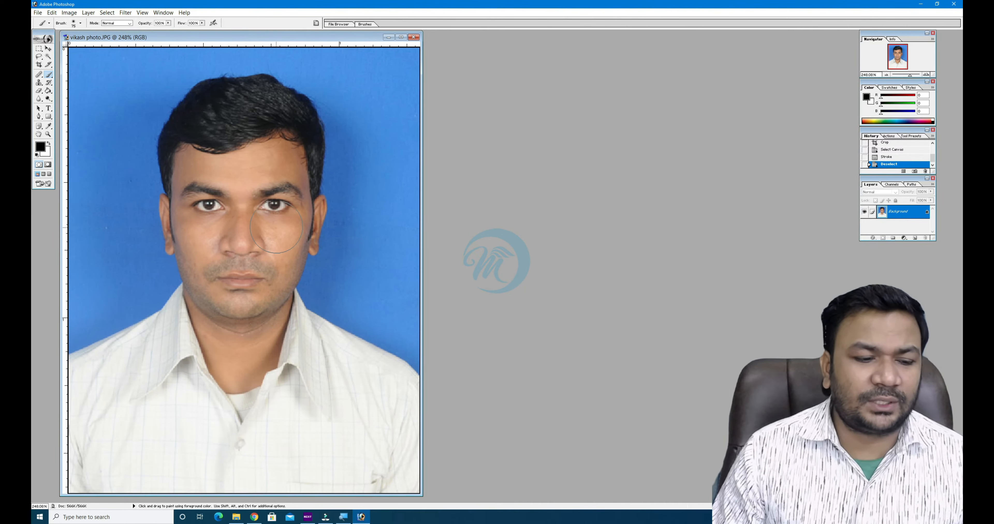
Bring up the Windows Magnifier and close it
left_click(343, 517)
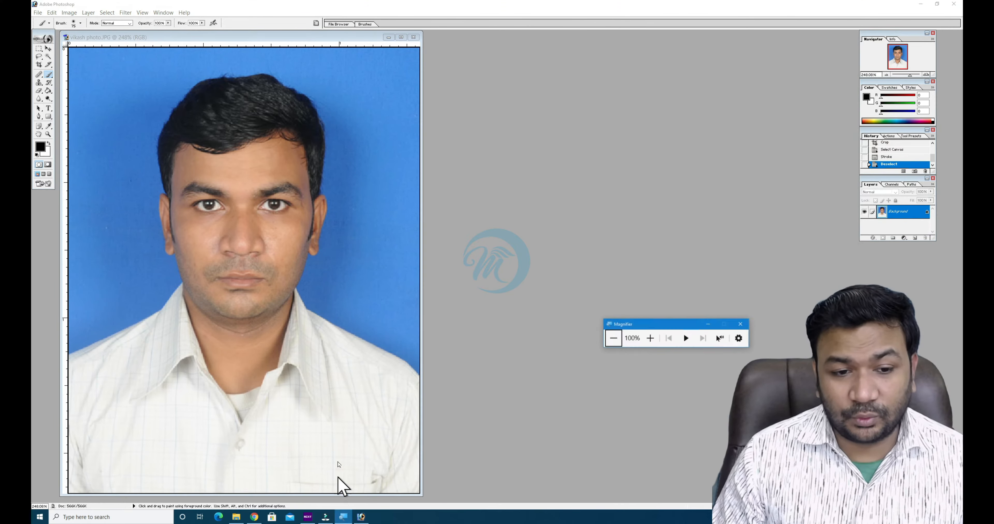
left_click(750, 319)
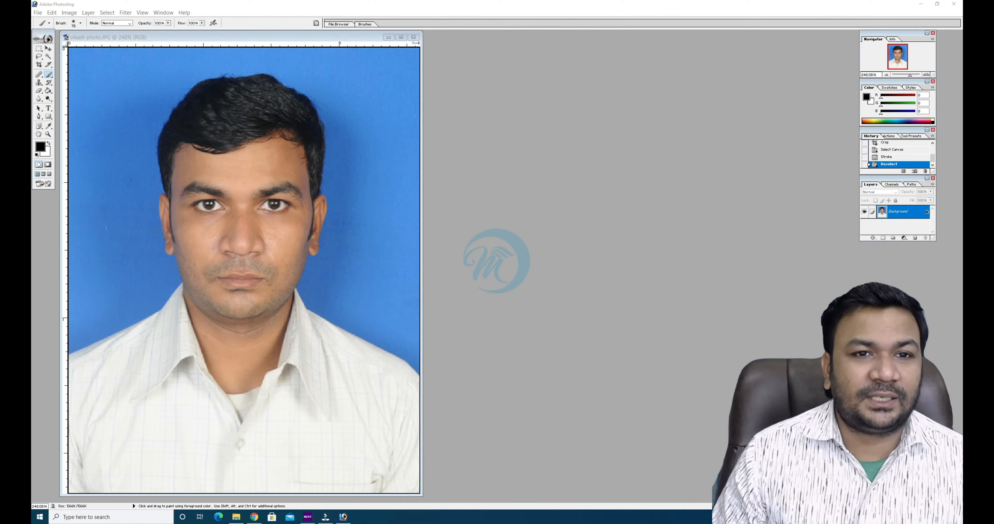
Select the whole canvas again, stroke it with a 3 px black line centred on the edge, and deselect
left_click(53, 13)
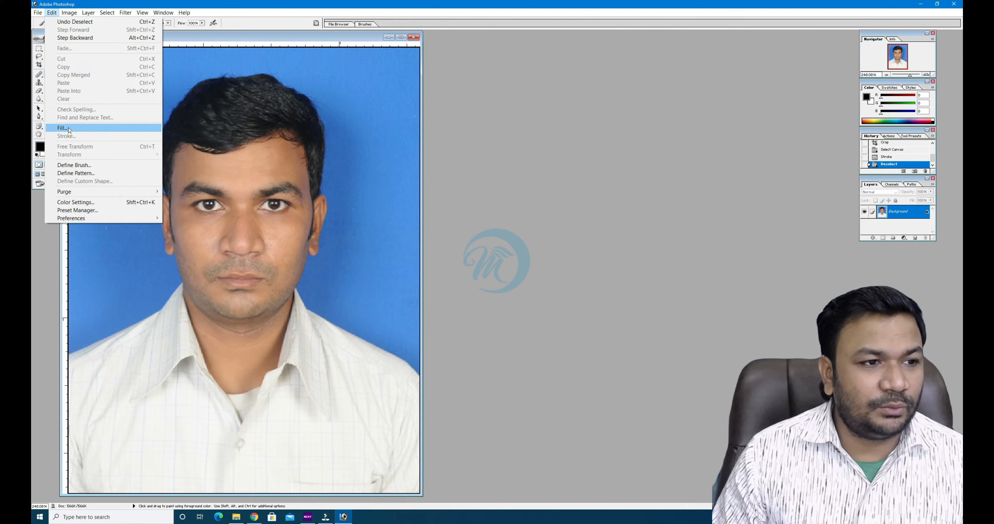
key("Escape")
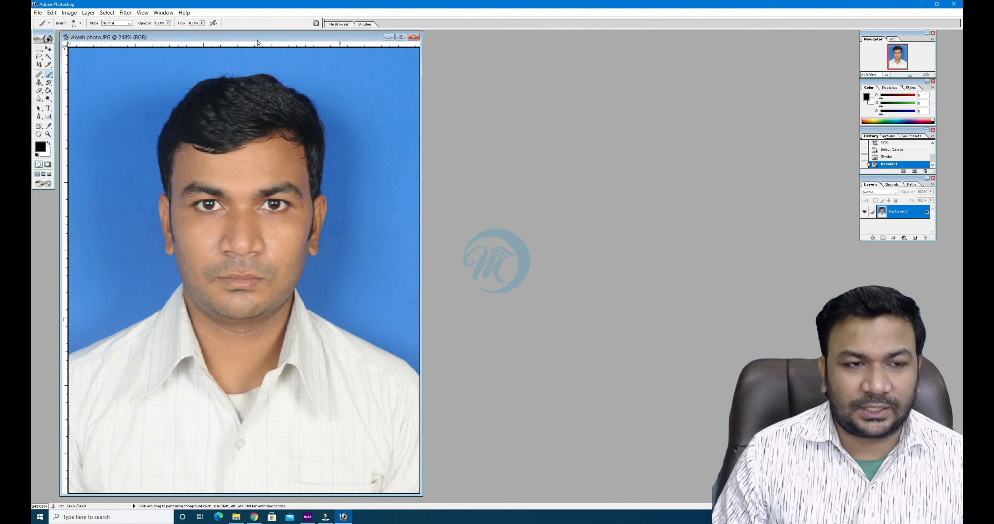
key("ctrl+a")
left_click(52, 12)
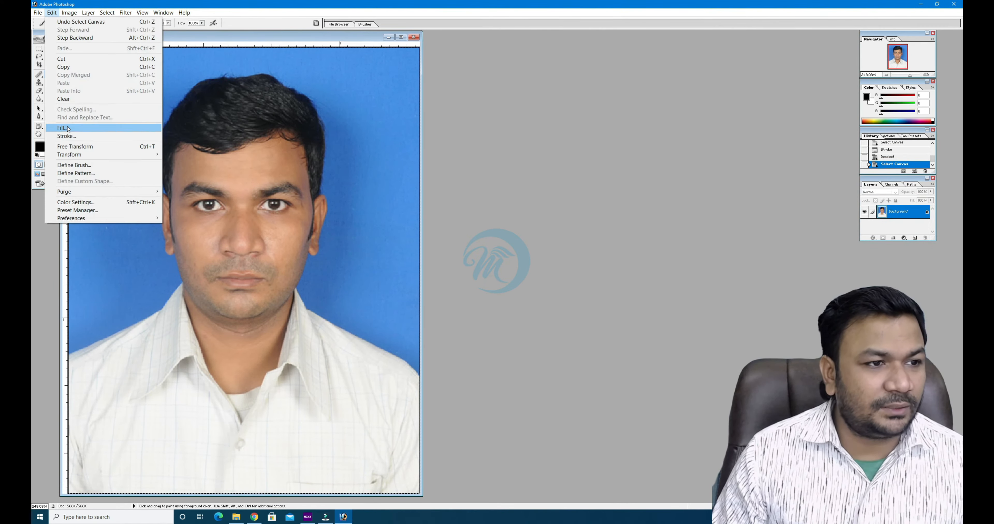
left_click(61, 128)
type("3")
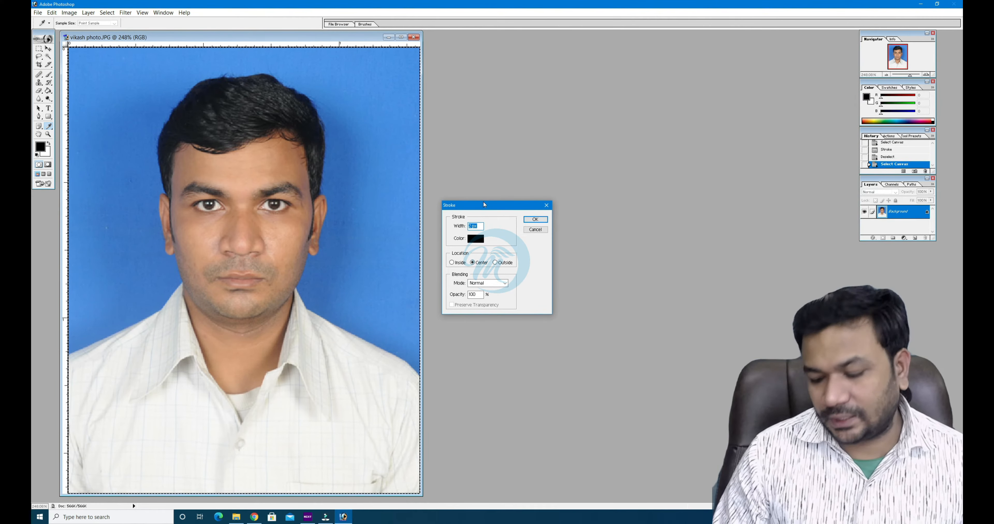
key("Return")
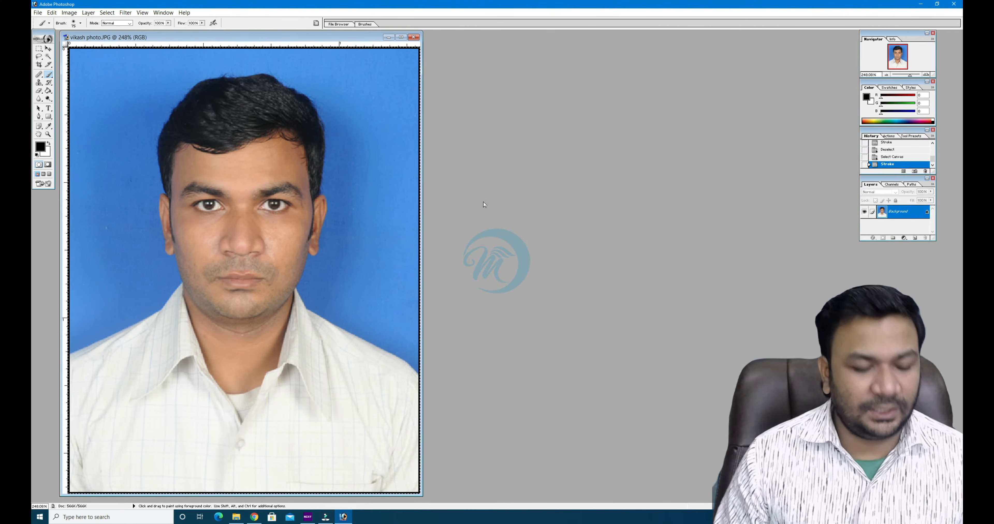
key("ctrl+d")
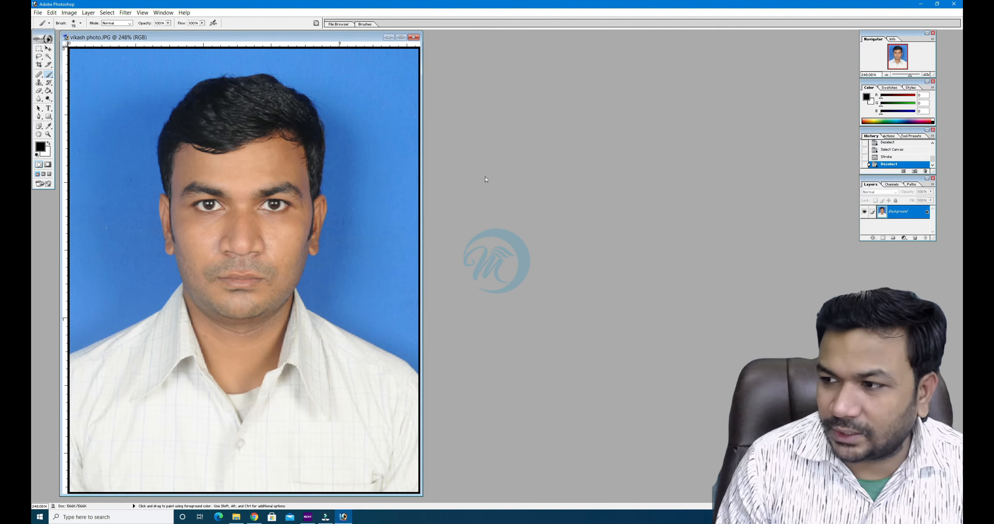
Create a blank white A4 document in RGB at 300 pixels/inch and place its window beside the portrait
left_click(48, 49)
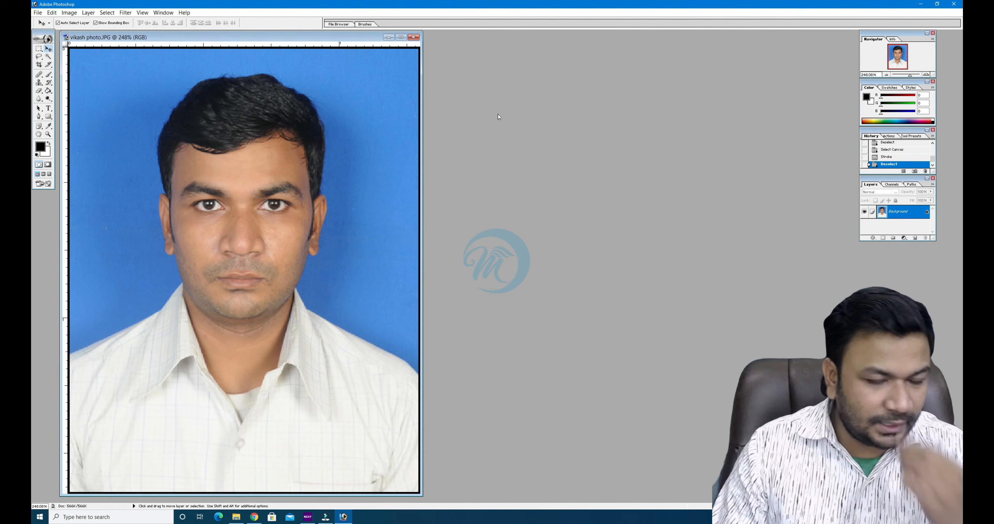
key("ctrl+n")
left_click(519, 231)
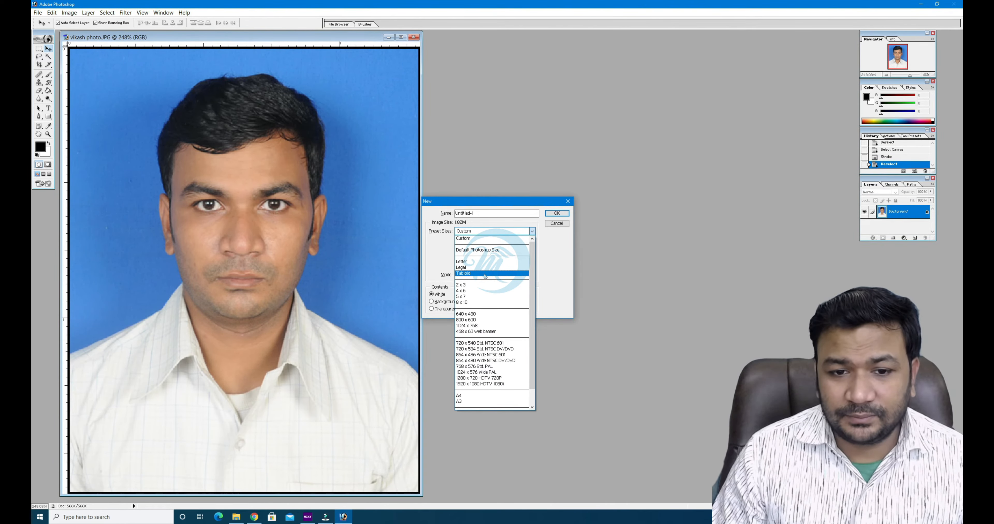
scroll(479, 380, "down", 1)
left_click(478, 373)
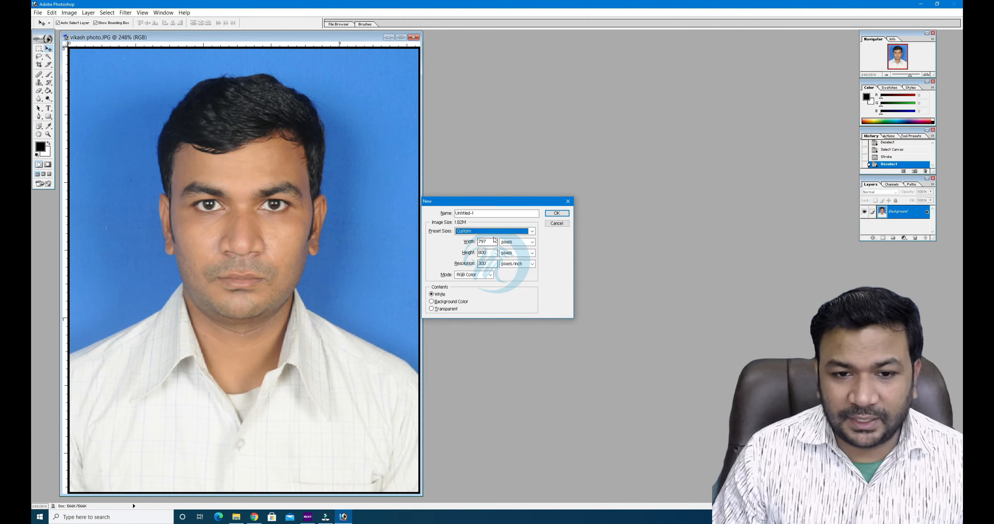
left_click(487, 232)
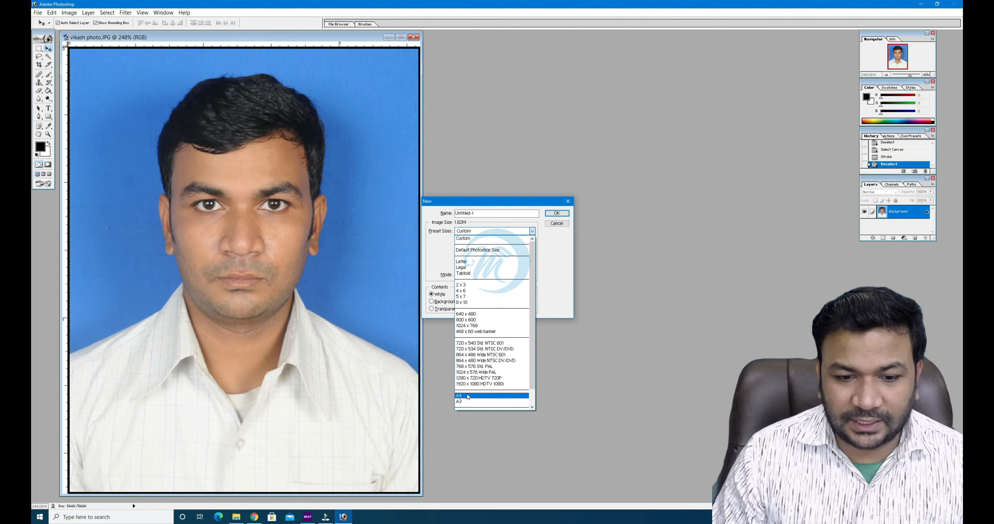
left_click(467, 396)
left_click(488, 265)
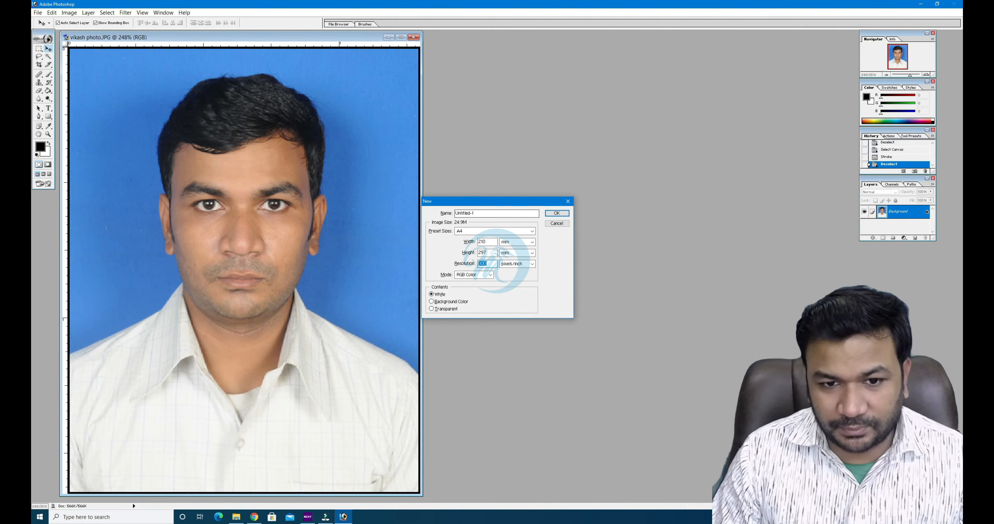
left_click(559, 215)
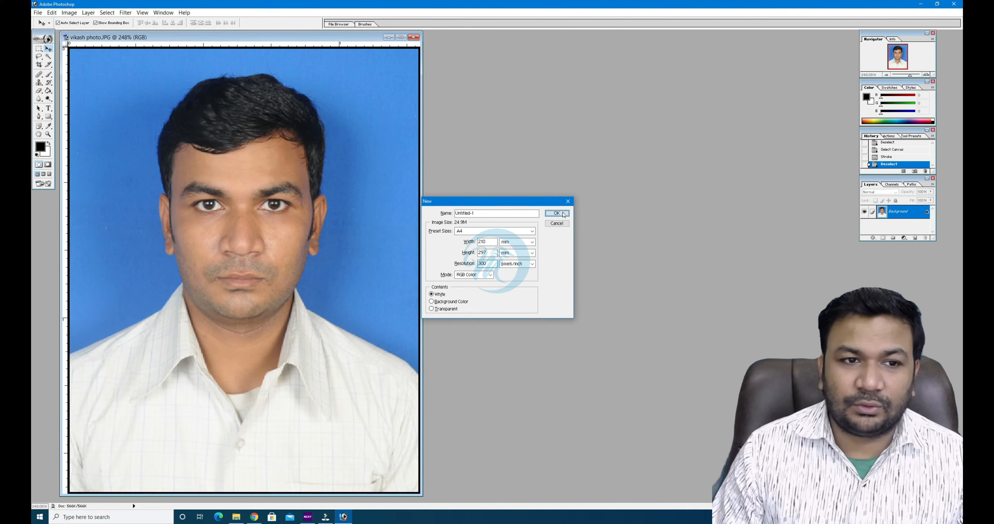
left_click_drag(261, 42, 664, 44)
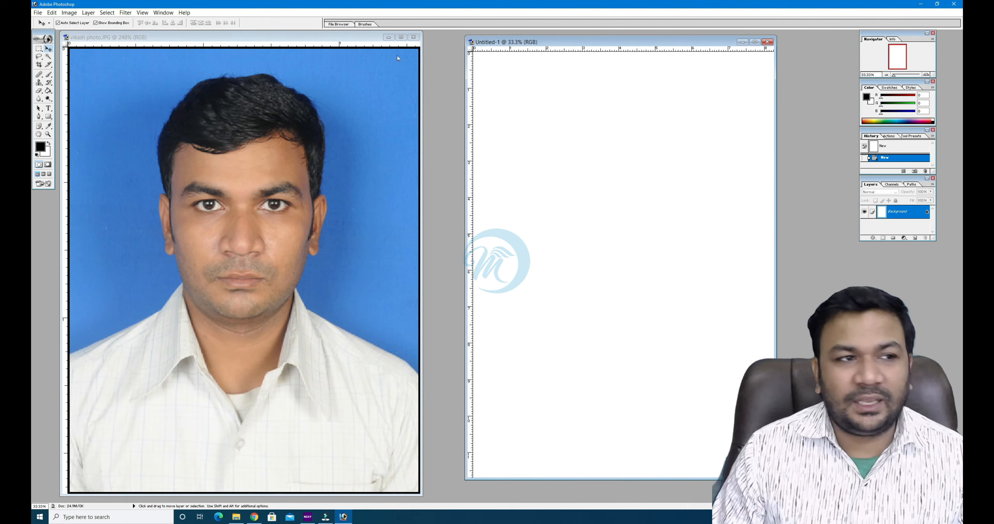
Copy the bordered portrait into the new A4 document and duplicate it across the page into a row of five photos
left_click_drag(239, 251, 506, 104)
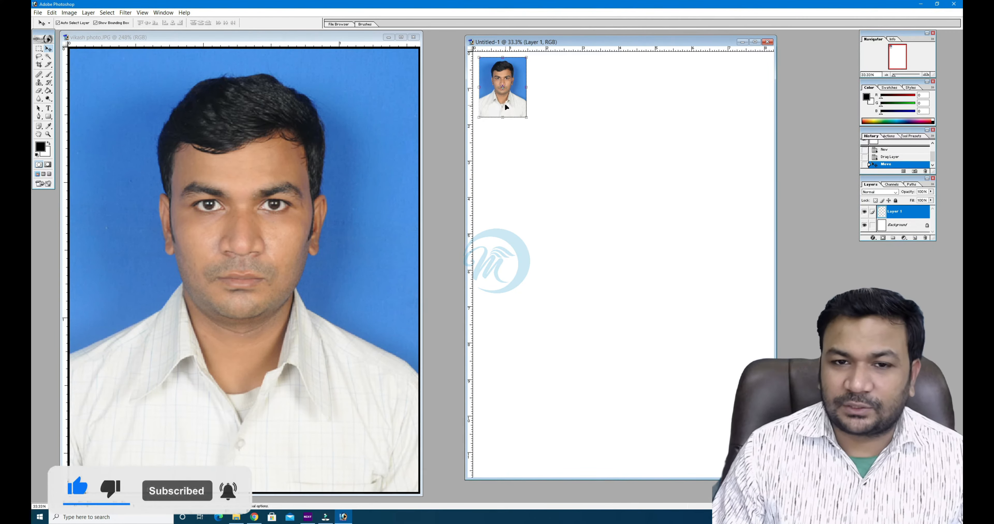
left_click_drag(507, 104, 561, 106)
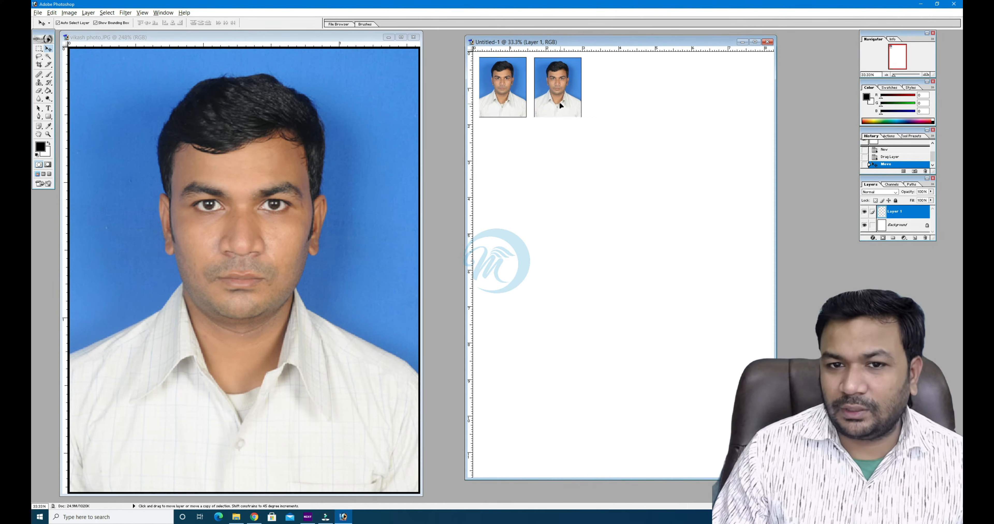
left_click_drag(559, 108, 619, 104)
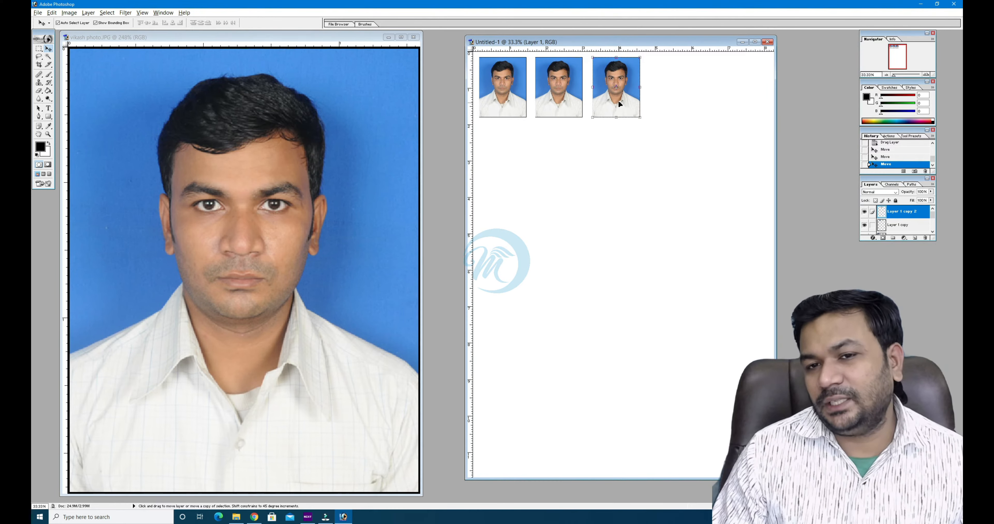
left_click_drag(619, 104, 743, 104)
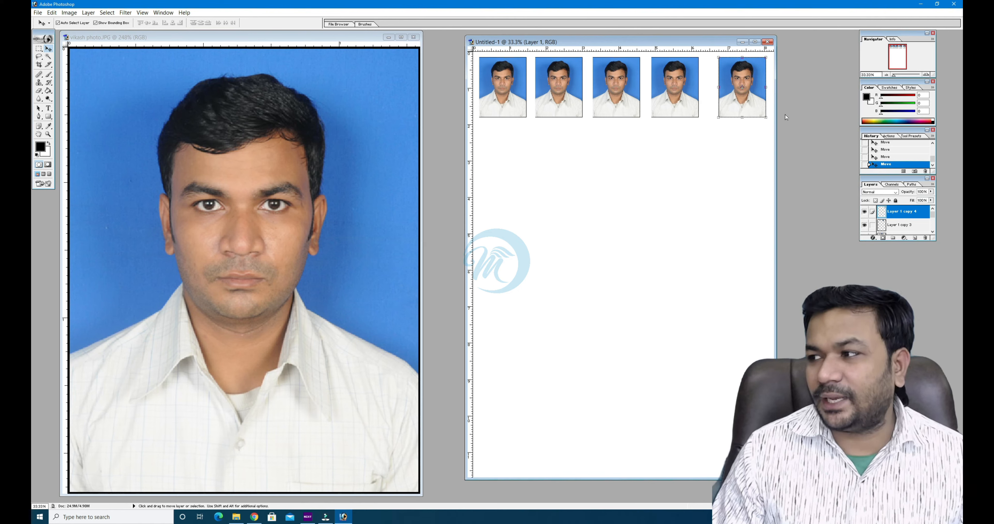
left_click(711, 154)
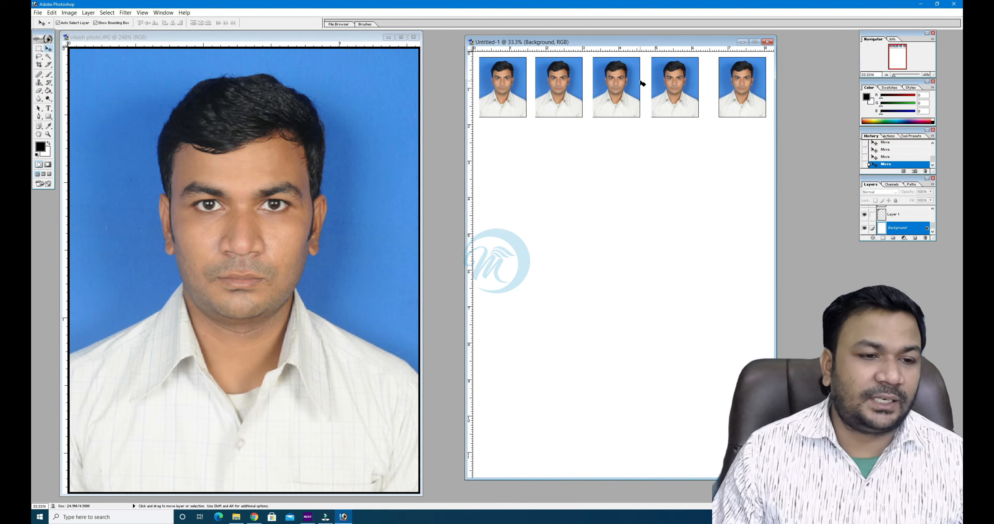
left_click(746, 94)
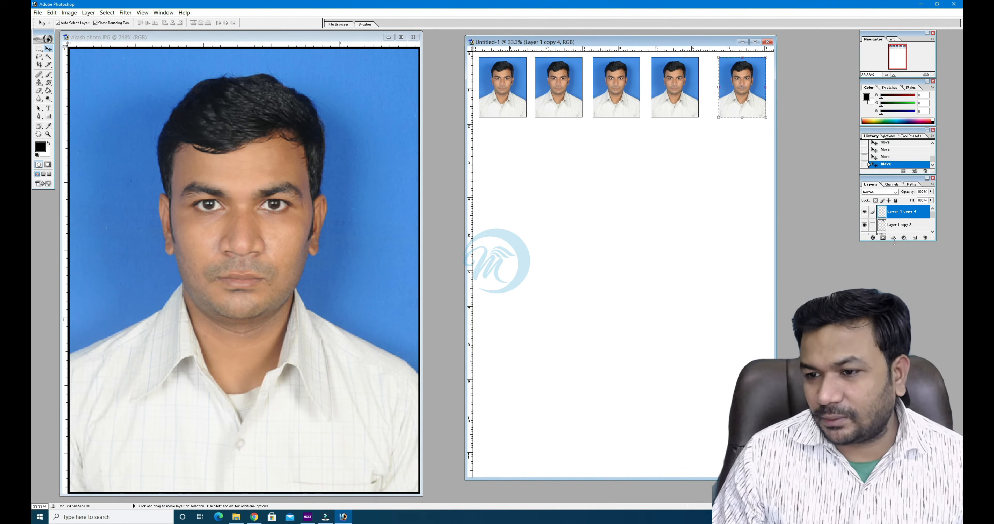
Enlarge the Layers panel to list all layers, and close and reopen it
left_click_drag(894, 241, 894, 315)
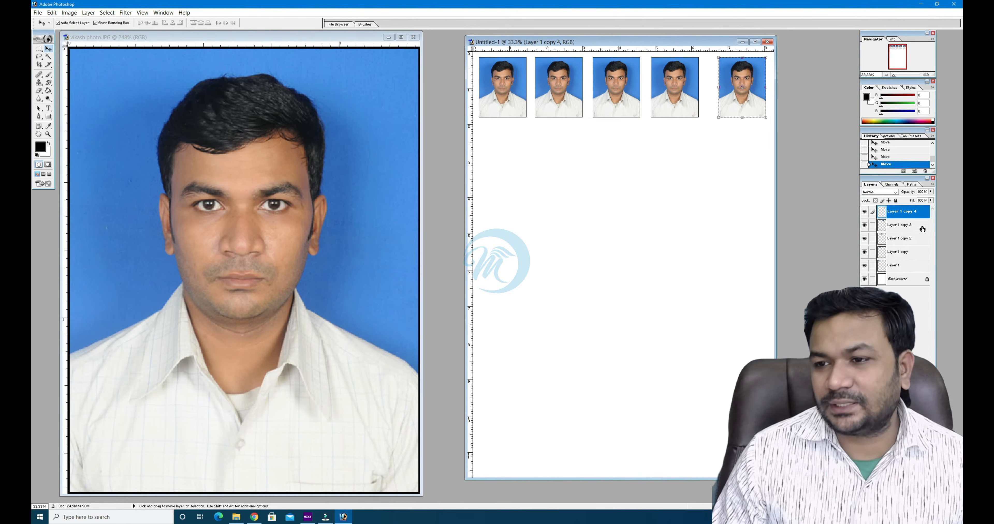
left_click(933, 179)
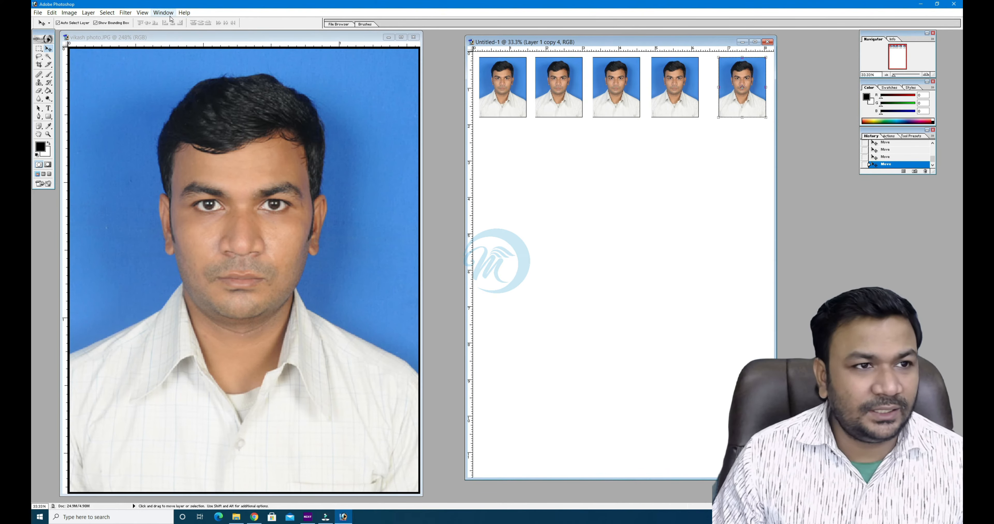
left_click(163, 12)
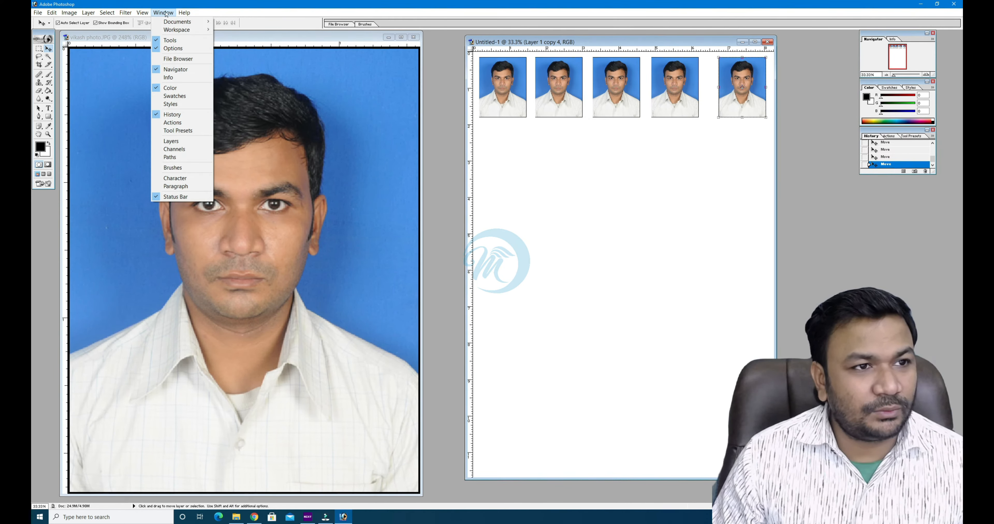
left_click(172, 141)
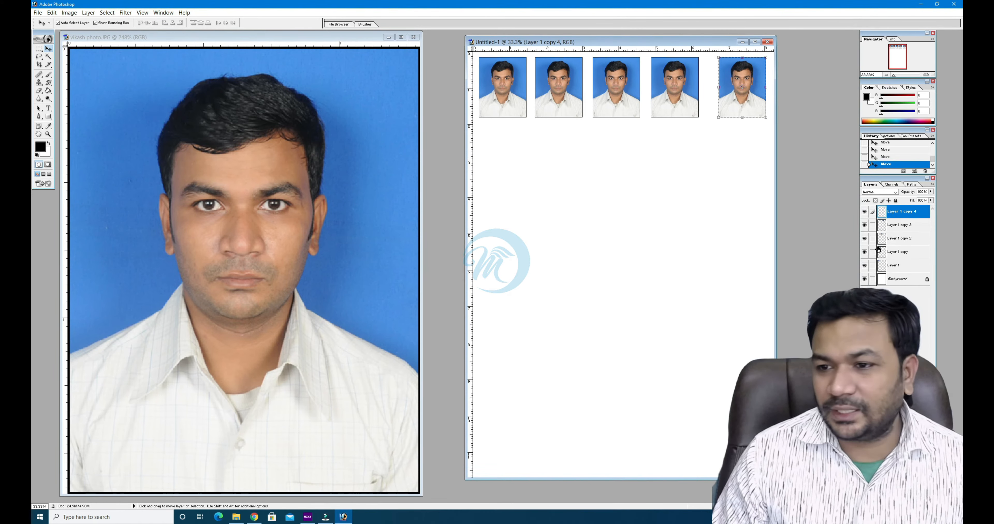
Link Layer 1, Layer 1 copy, Layer 1 copy 2 and Layer 1 copy 3 to Layer 1 copy 4
left_click(873, 266)
left_click(873, 252)
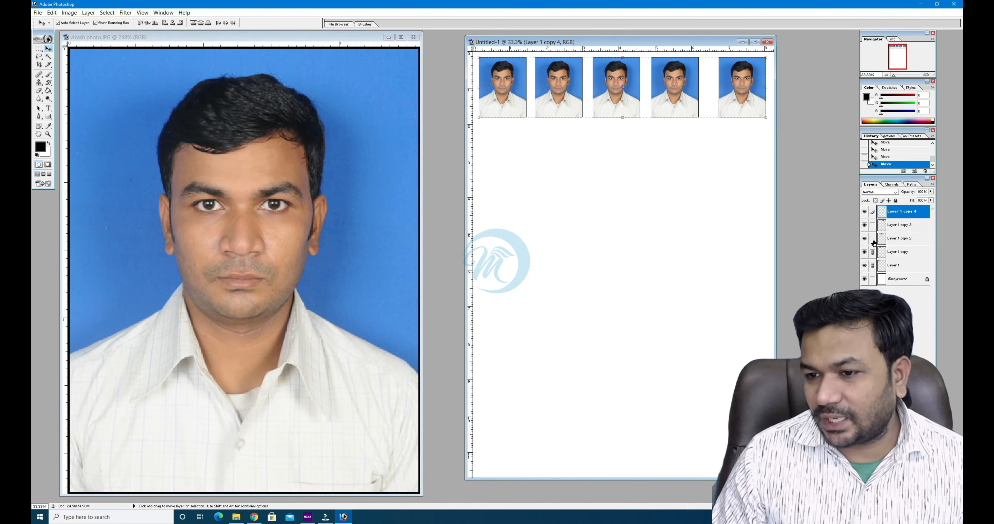
left_click(873, 238)
left_click(873, 224)
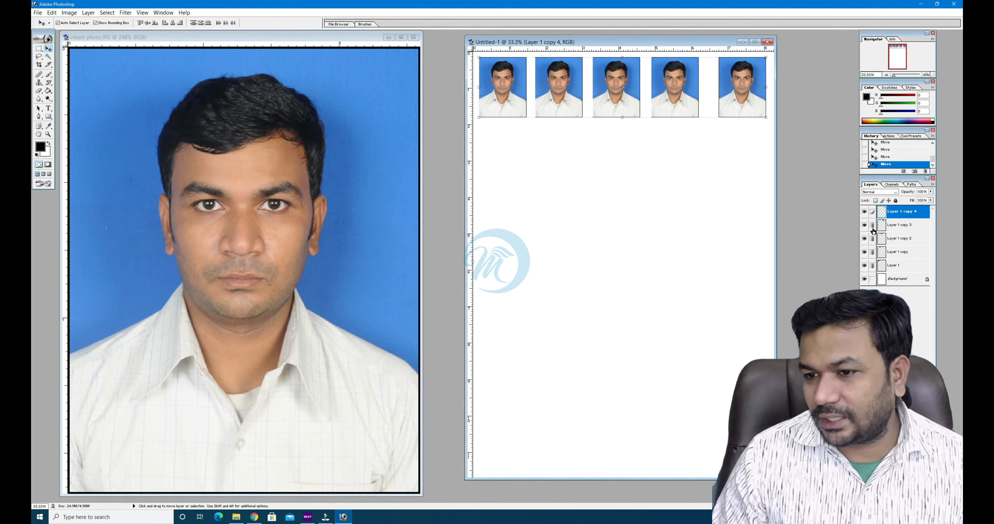
Distribute the five linked photos evenly by their horizontal centres and align their top edges
key("ctrl+alt+z")
key("ctrl+alt+z")
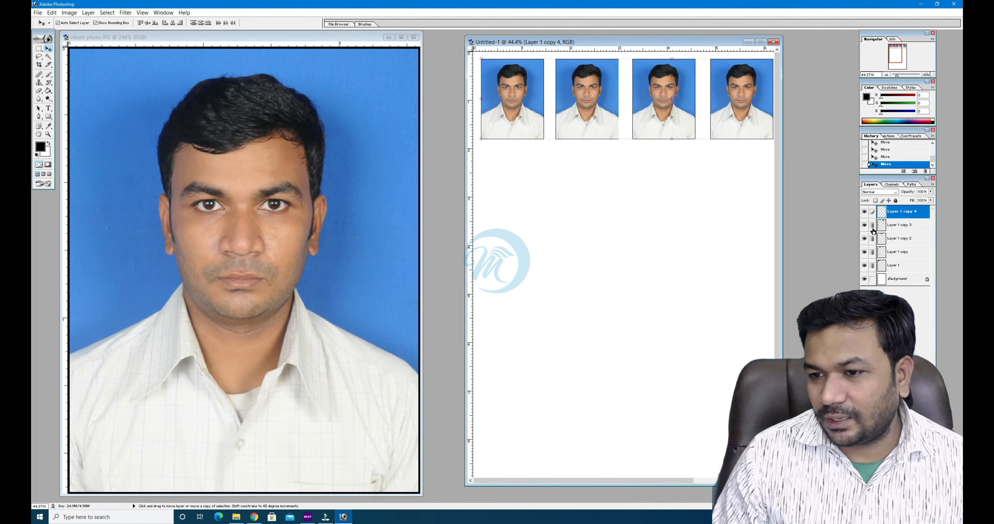
key("ctrl+shift+z")
key("ctrl+shift+z")
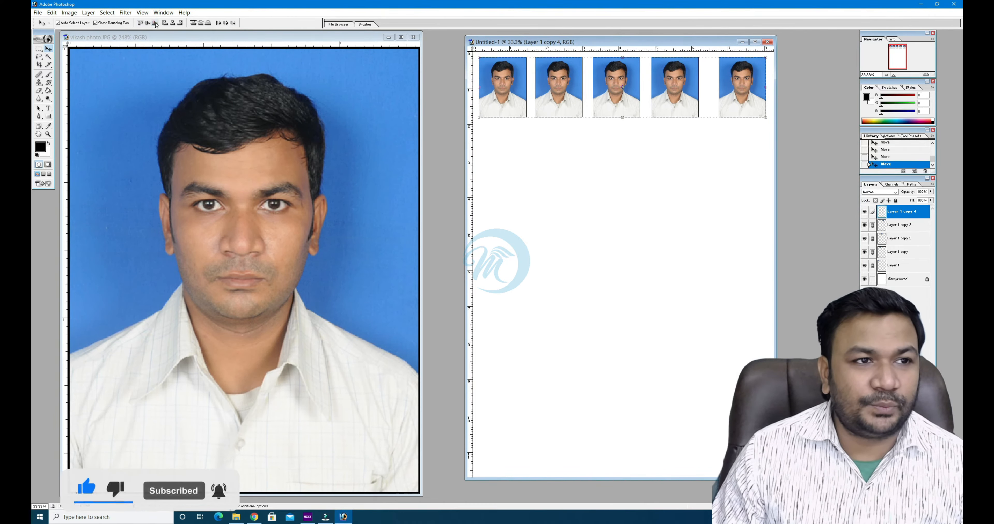
left_click(226, 23)
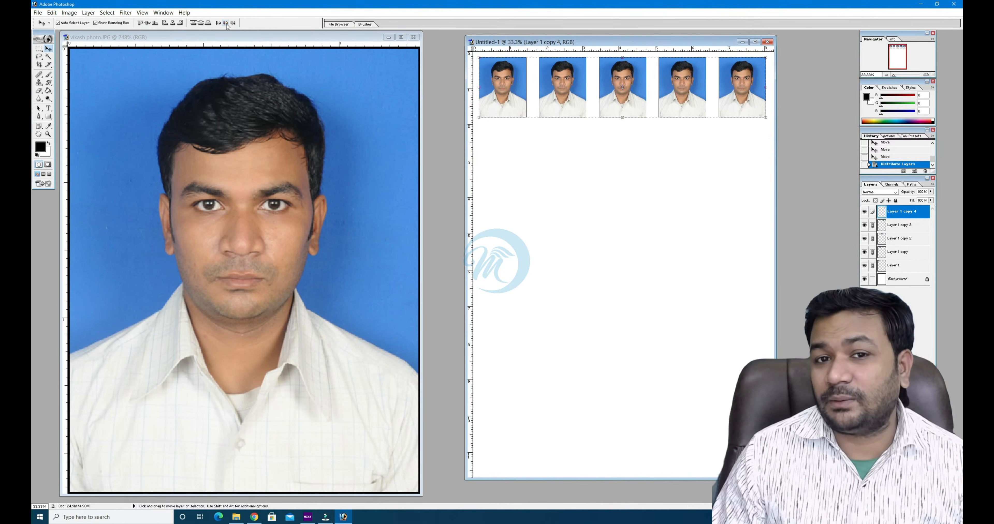
left_click(141, 23)
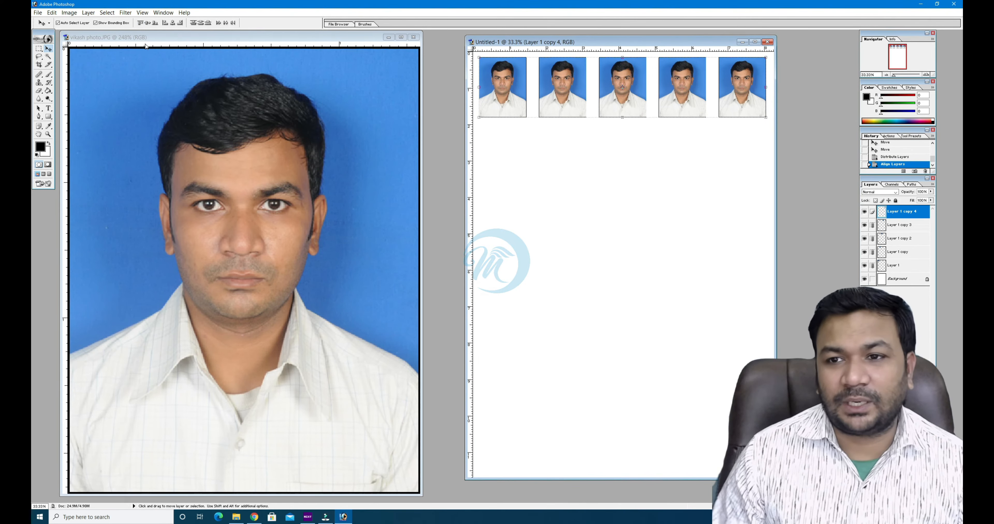
Nudge the linked row of photos slightly to the right and make the Background layer active
key("shift+Right")
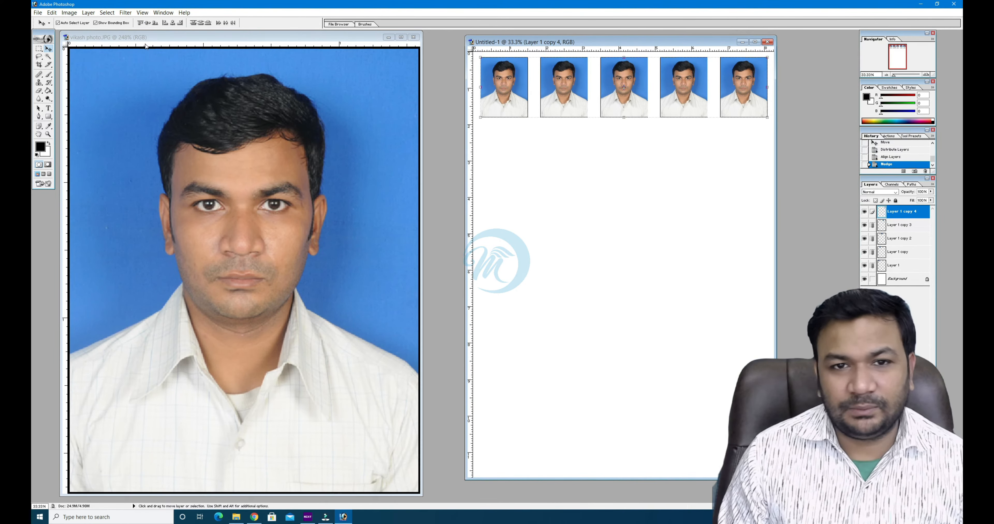
key("Left")
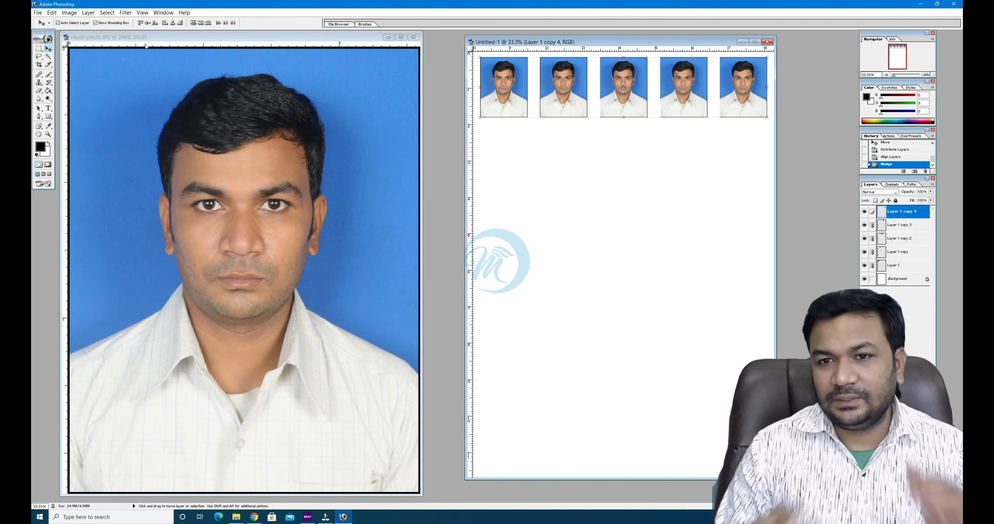
left_click(627, 209)
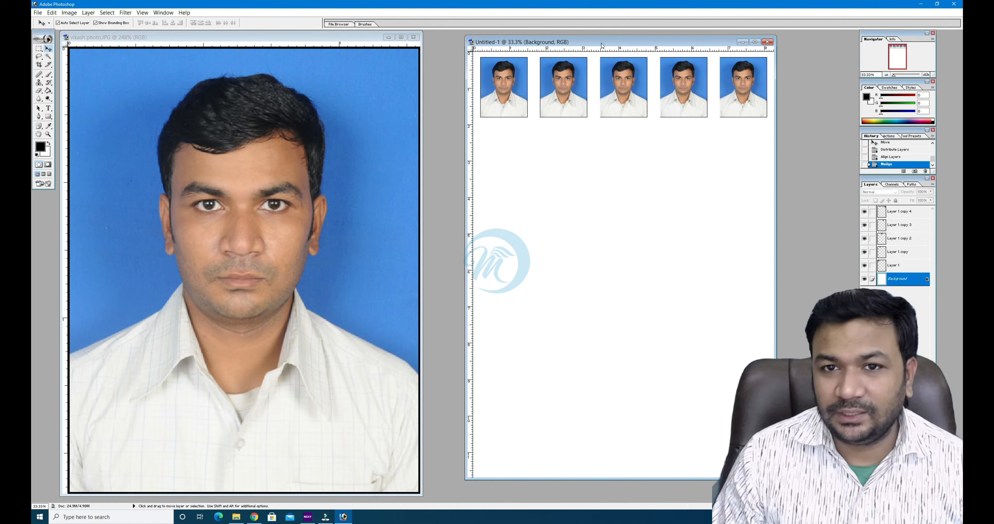
Add a horizontal guide below the photo row and vertical guides between the photos, removing the stray guide at the page's left edge
left_click_drag(604, 52, 600, 123)
left_click_drag(470, 130, 534, 150)
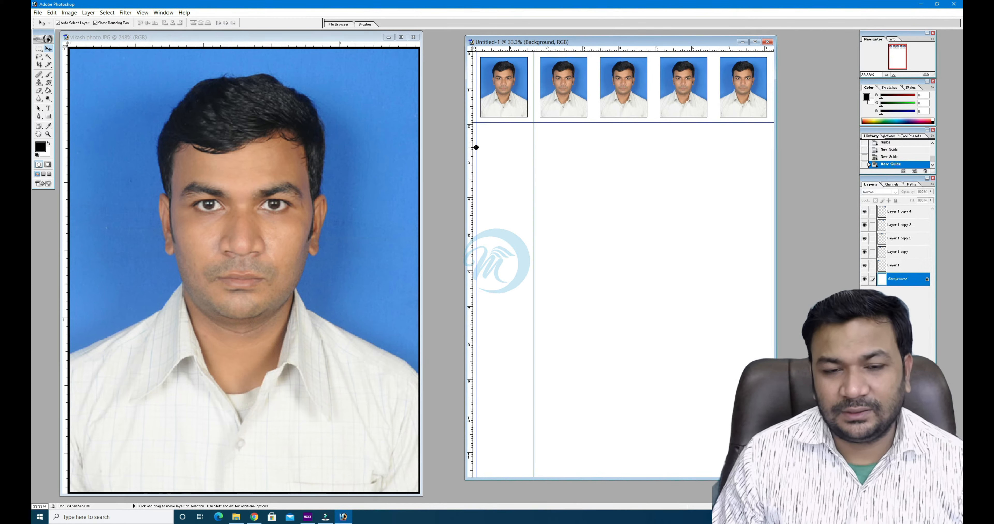
left_click_drag(472, 152, 593, 155)
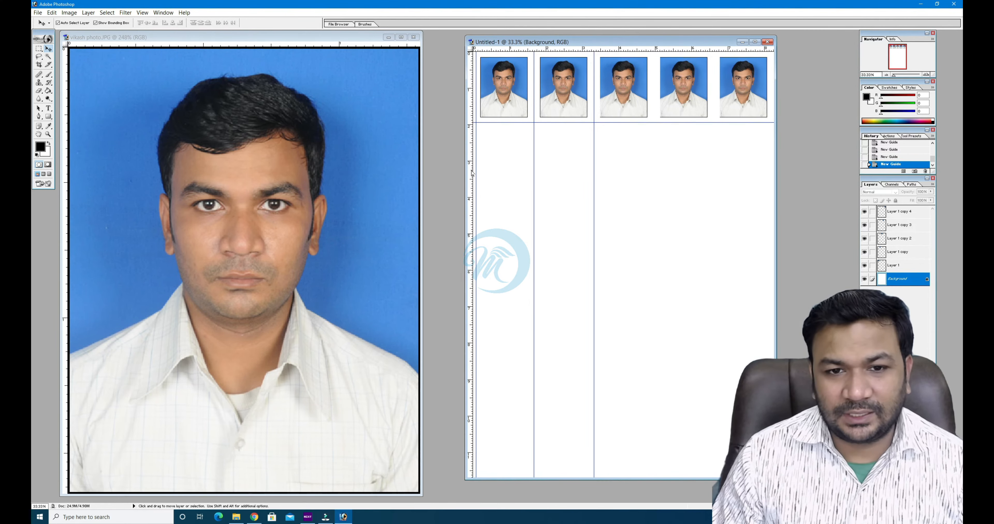
left_click_drag(472, 174, 653, 169)
left_click_drag(471, 178, 714, 178)
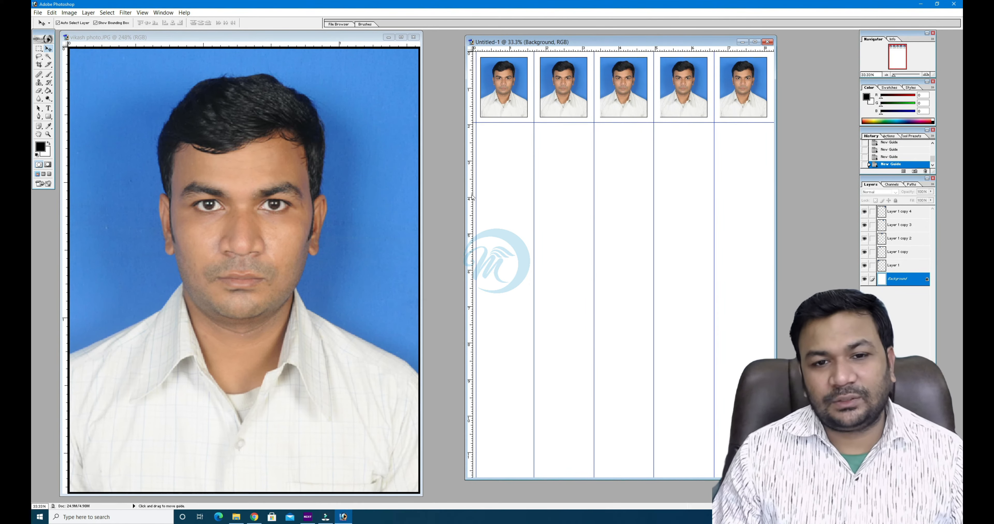
left_click_drag(477, 187, 390, 186)
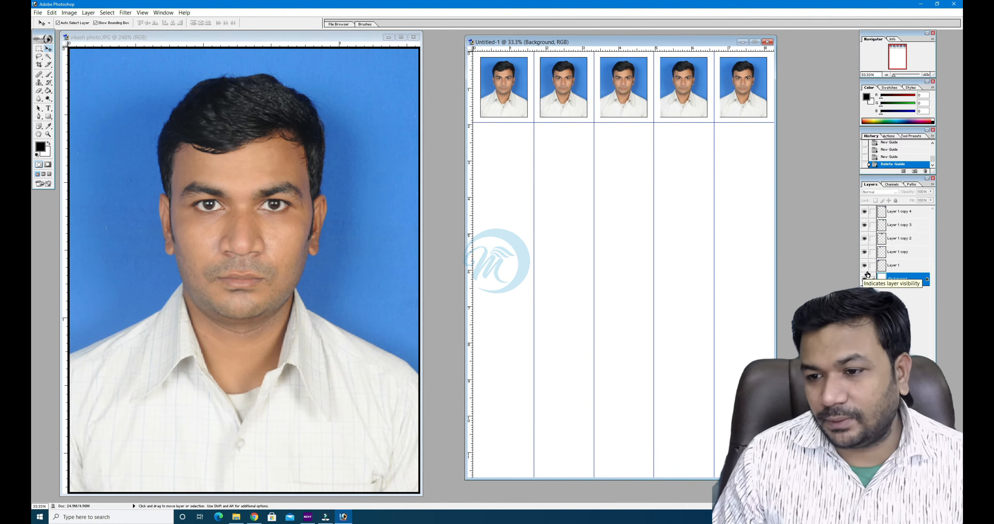
Make Layer 1 active and draw a rectangular marquee around the whole row of five photos down to the horizontal guide
left_click(904, 266)
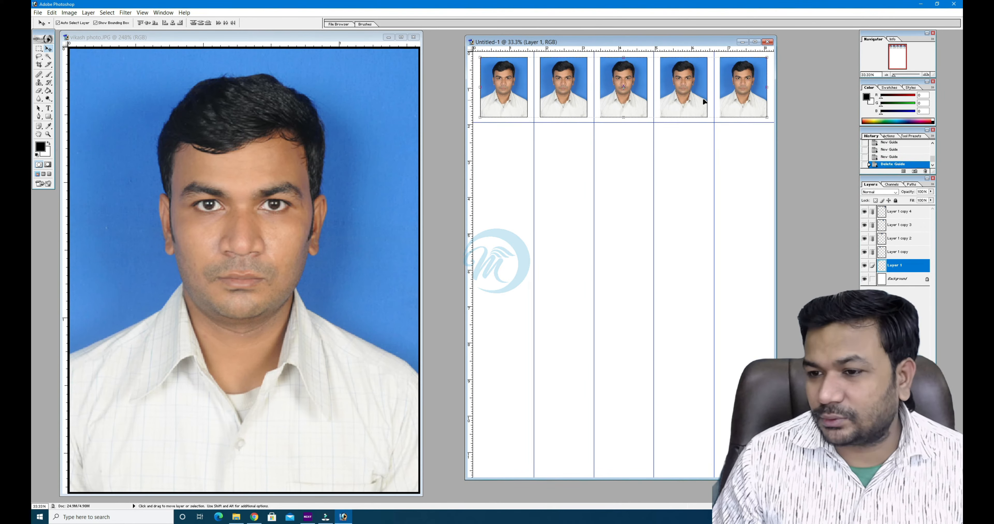
left_click(52, 13)
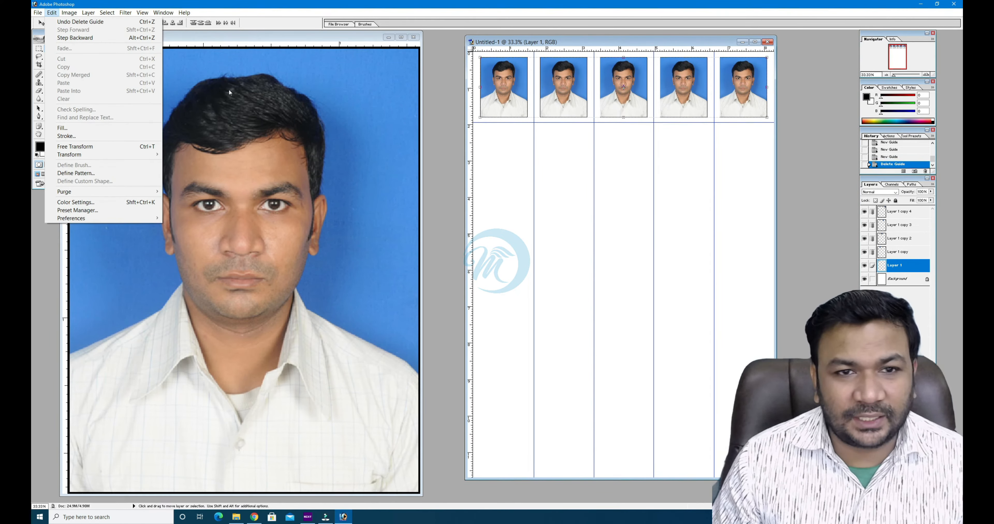
left_click(597, 193)
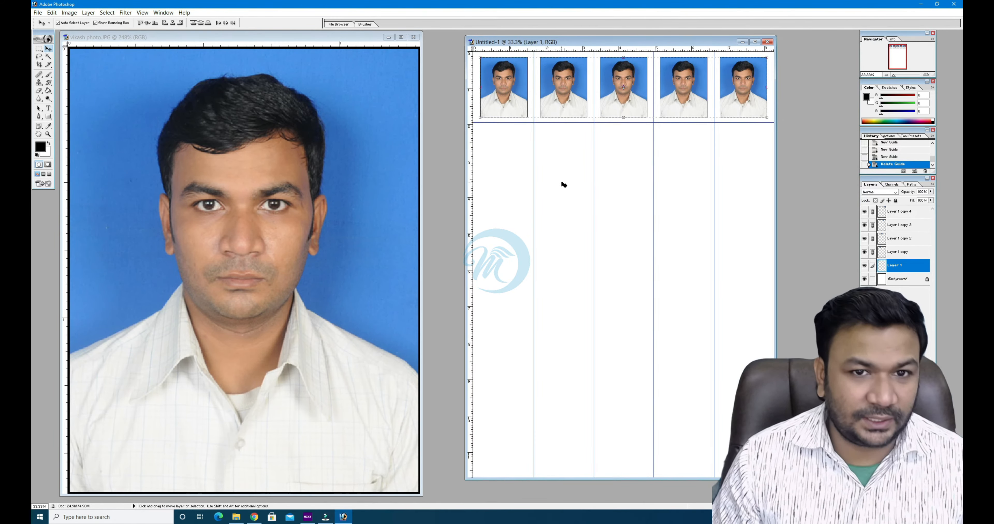
left_click(40, 49)
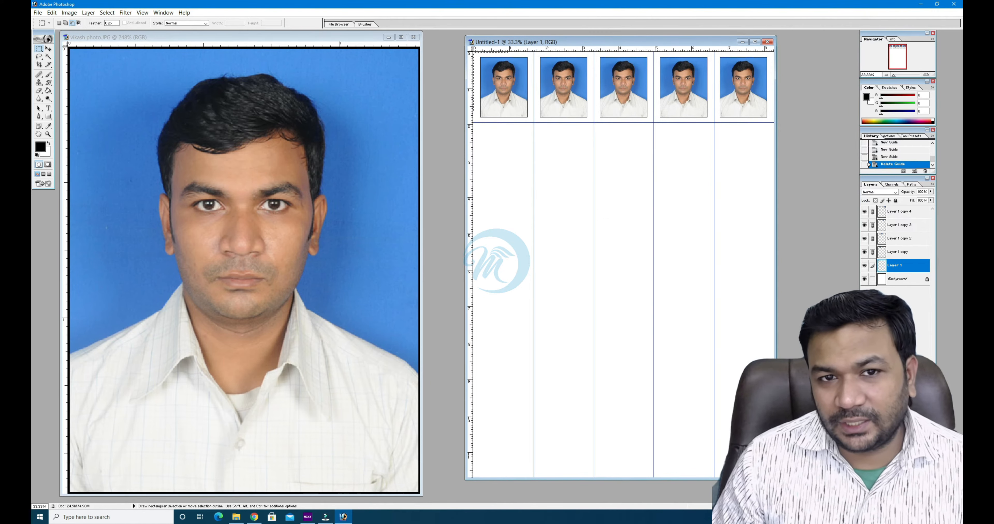
left_click_drag(498, 54, 612, 128)
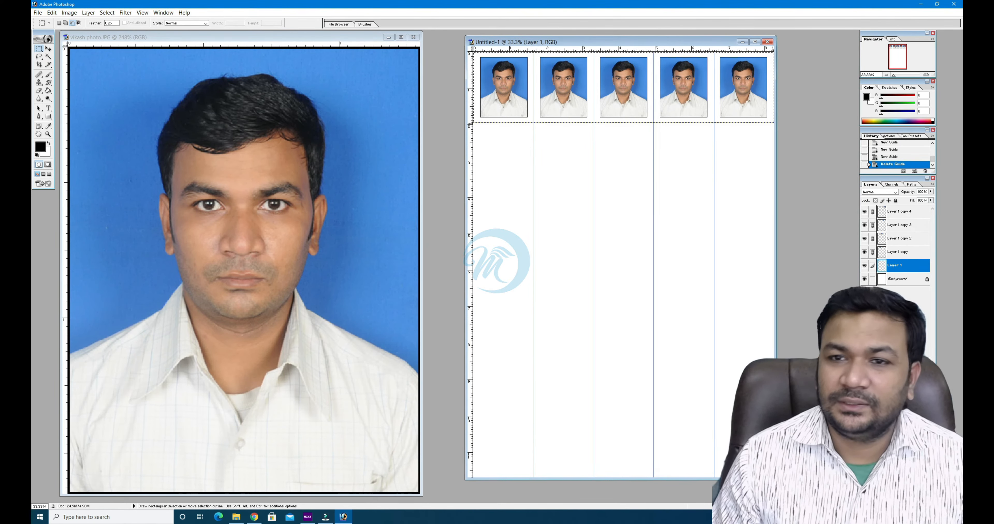
Complete the marquee around the photo row, copy the merged content and paste it as a new layer
left_click_drag(775, 124, 774, 123)
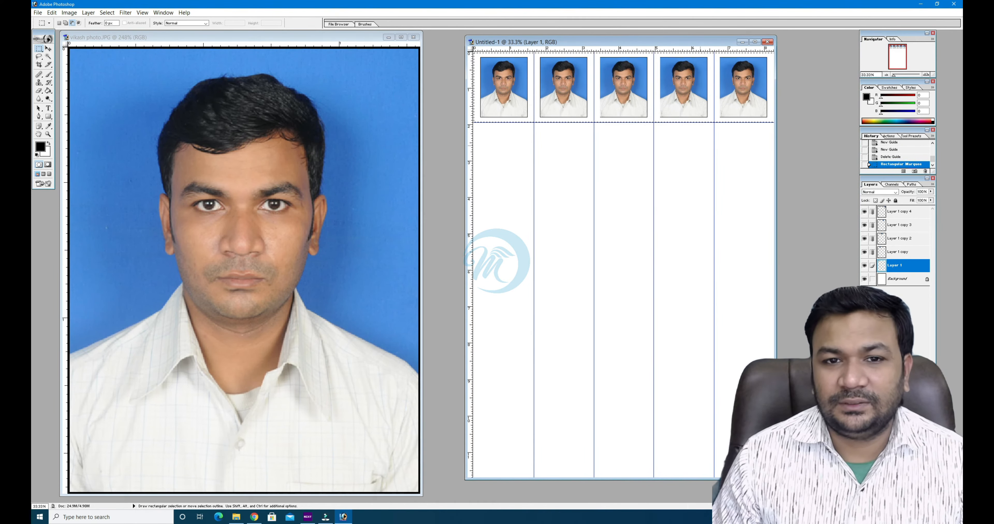
left_click(52, 13)
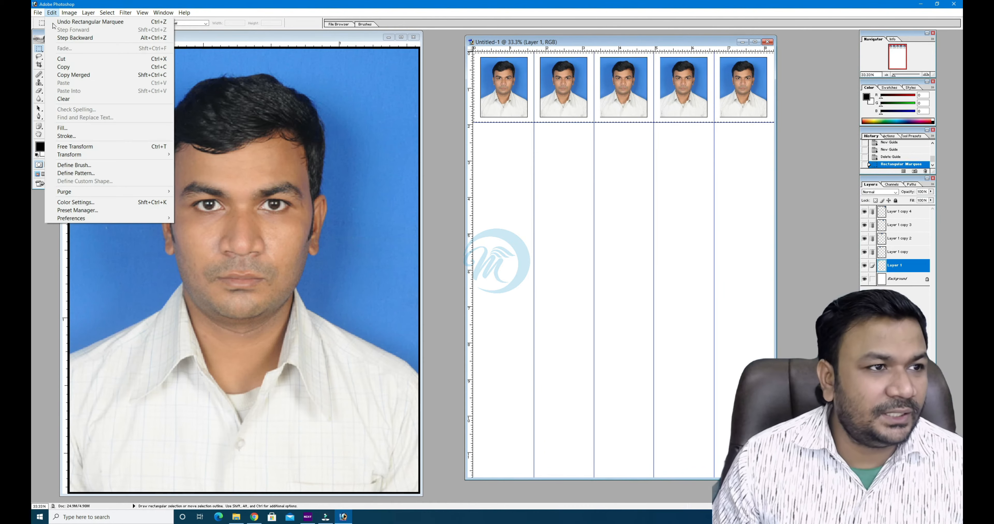
left_click(100, 79)
key("v")
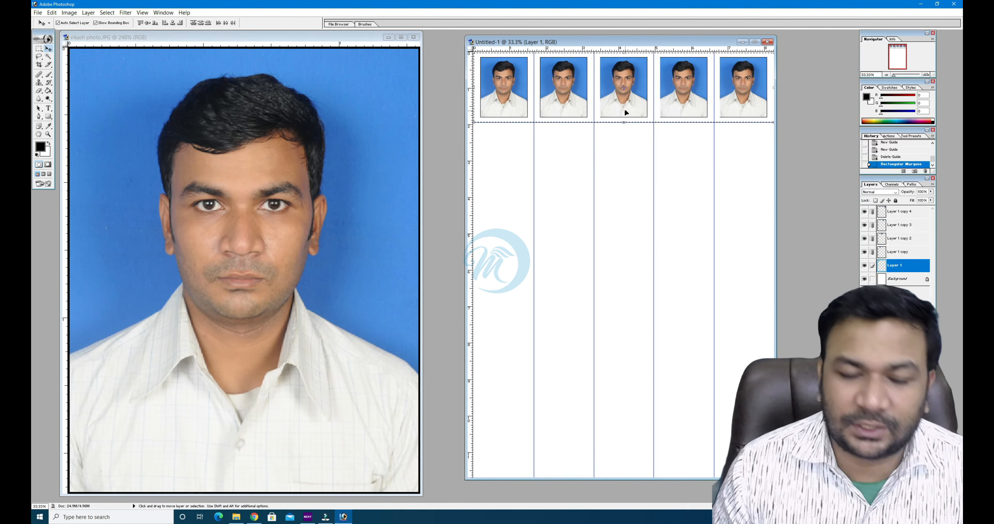
key("ctrl+v")
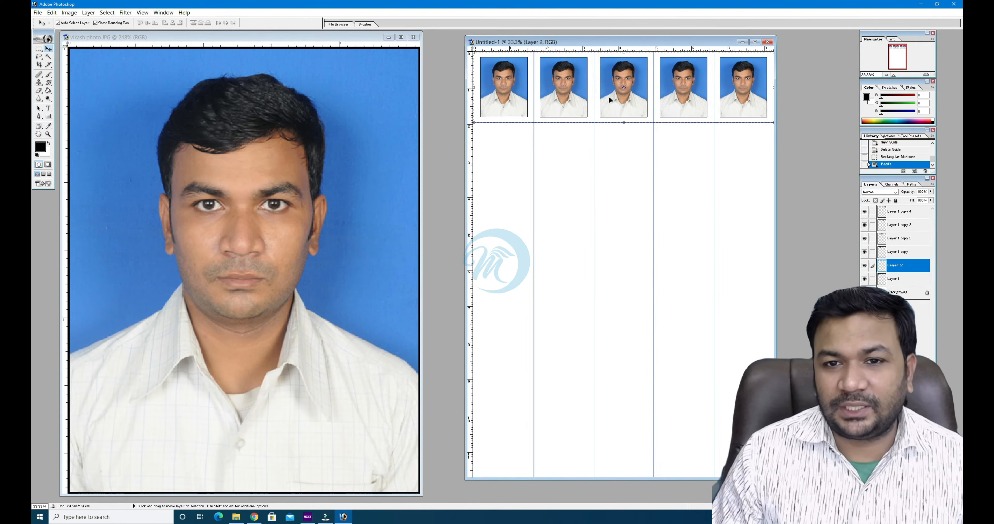
left_click_drag(608, 105, 610, 177)
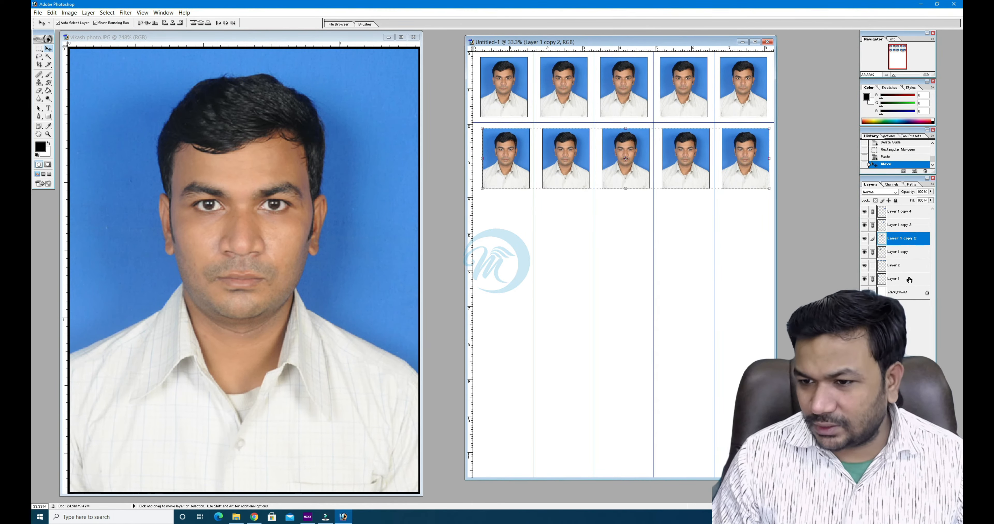
key("ctrl+z")
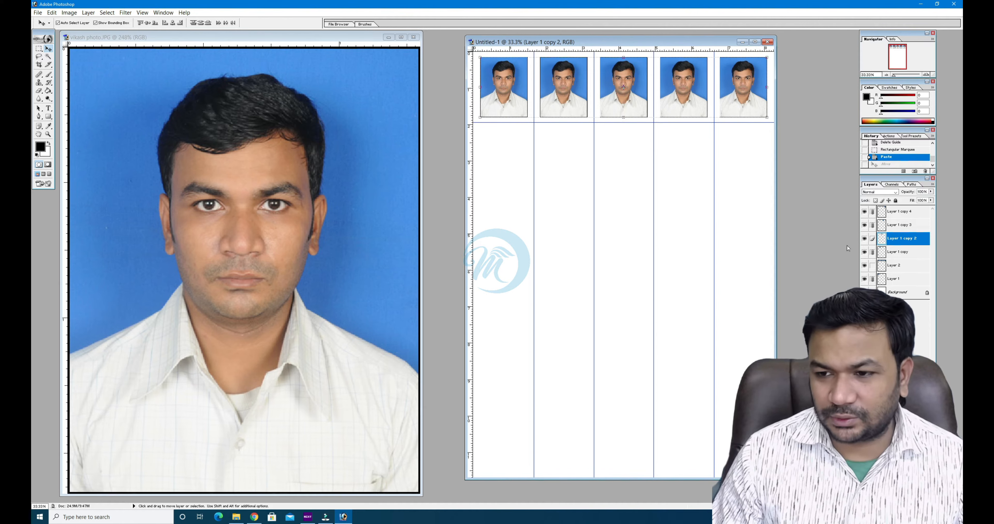
left_click(895, 266)
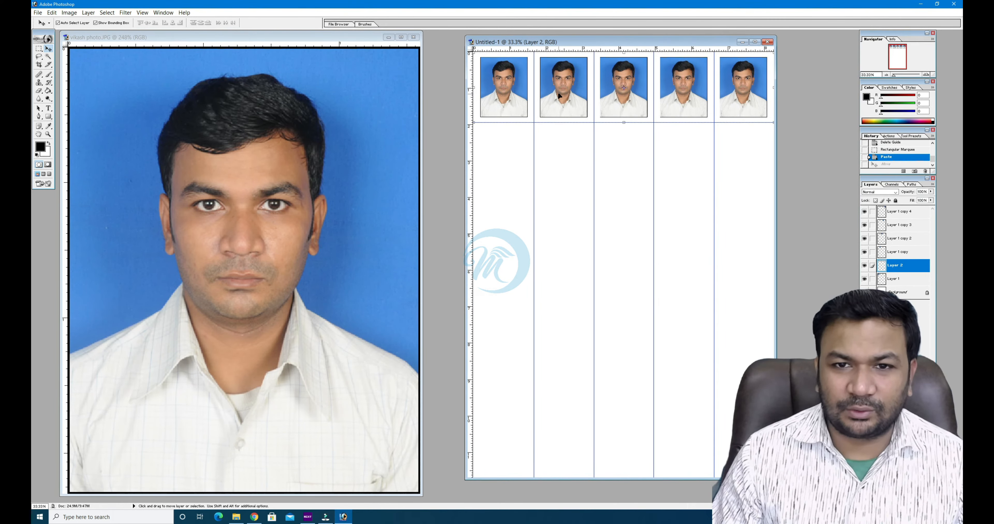
left_click_drag(627, 101, 628, 130)
key("ctrl+z")
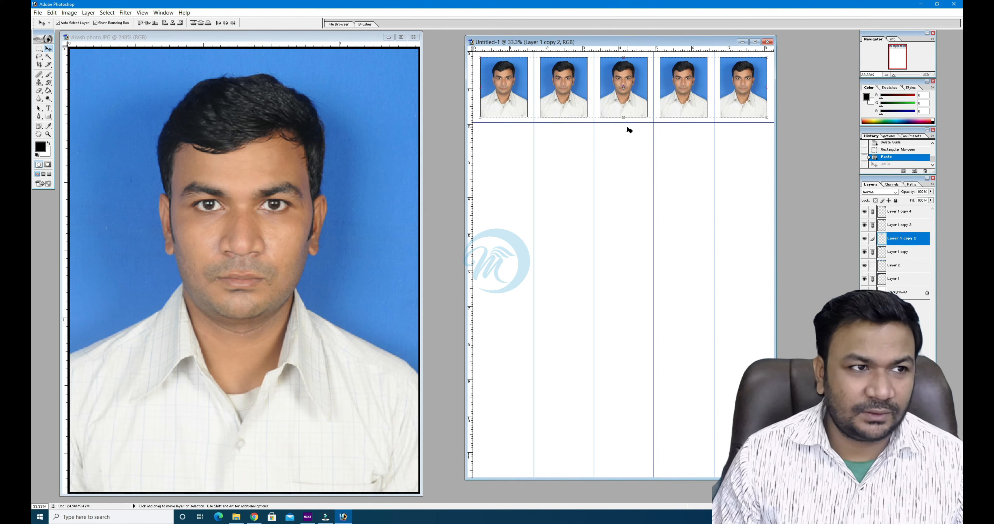
Turn off automatic layer selection, move the pasted Layer 2 row down and duplicate it until six rows of photos fill the page
left_click(58, 22)
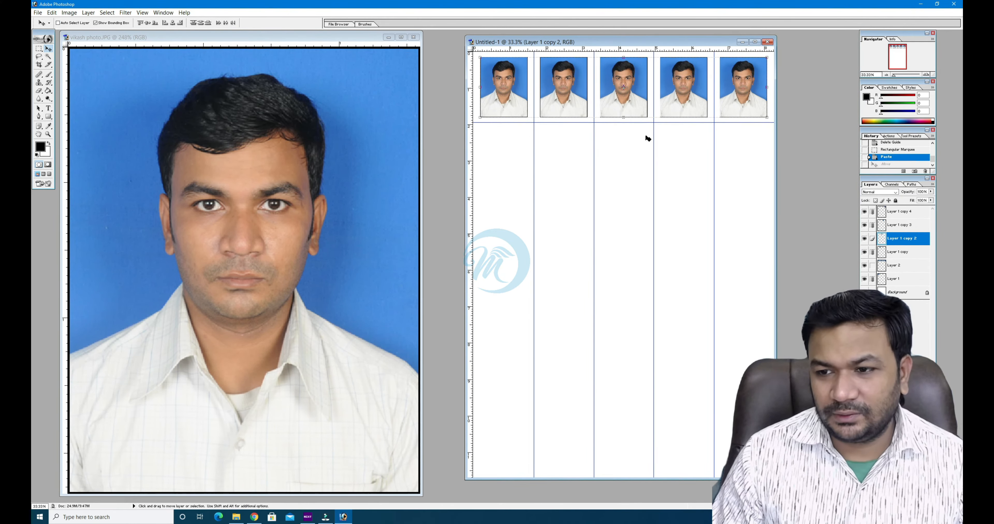
left_click(899, 265)
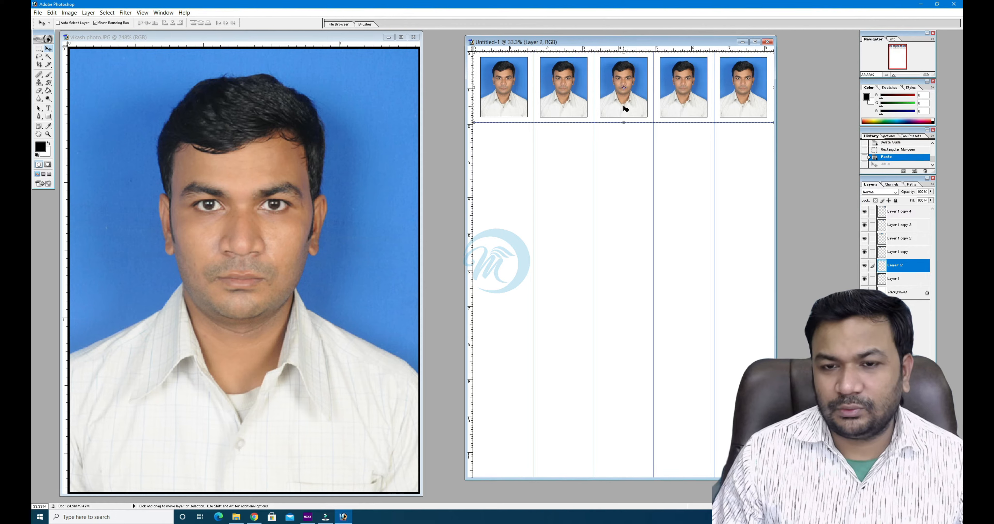
left_click_drag(625, 109, 620, 237)
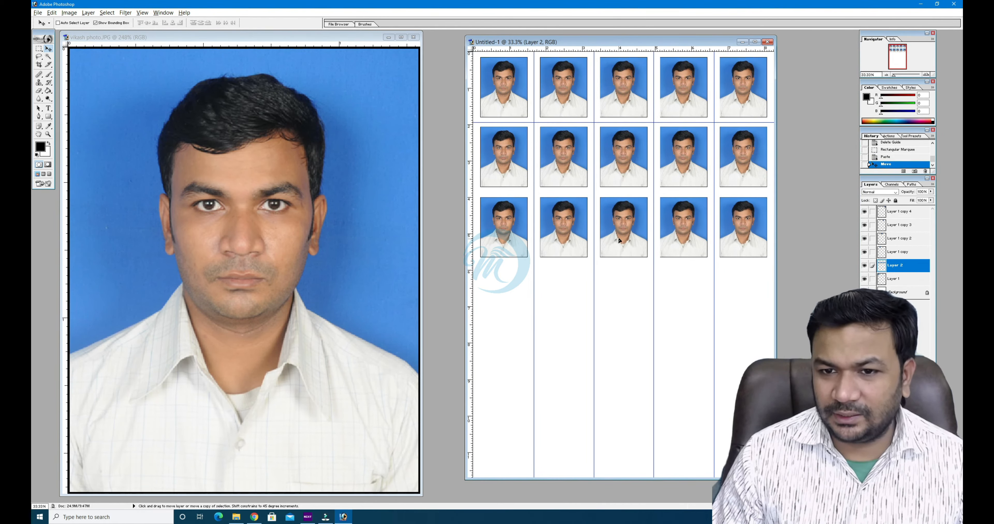
left_click_drag(618, 239, 613, 447)
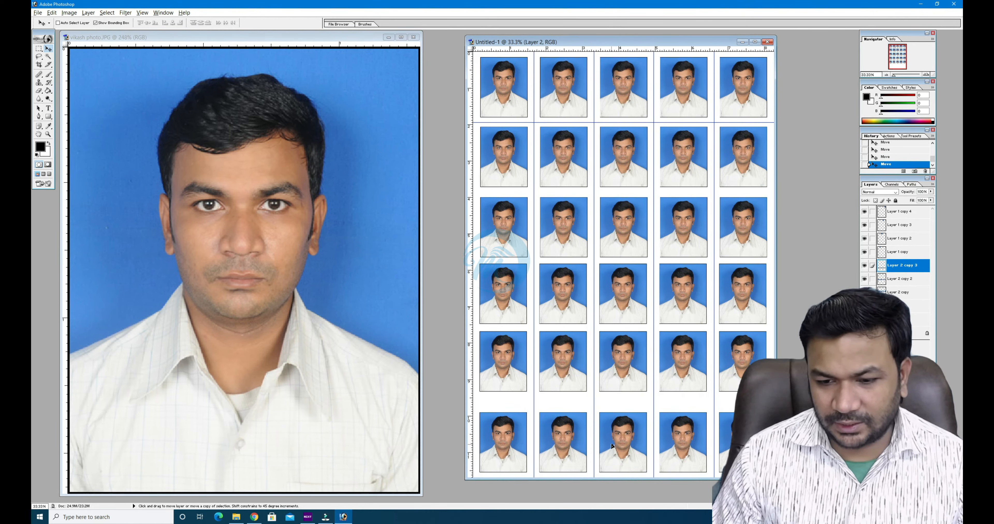
left_click(612, 446, "alt")
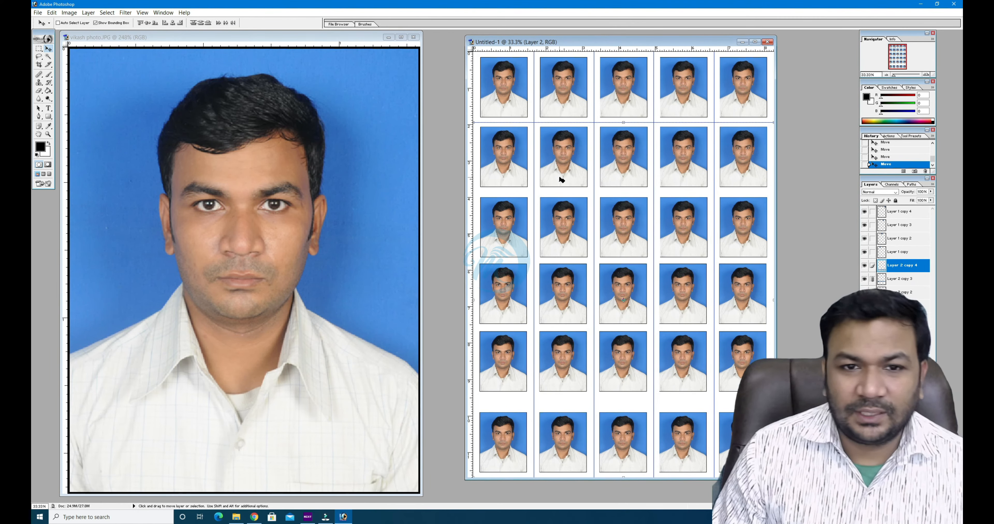
Distribute the linked rows of photos by their horizontal and vertical centres, then nudge them slightly down
left_click(226, 23)
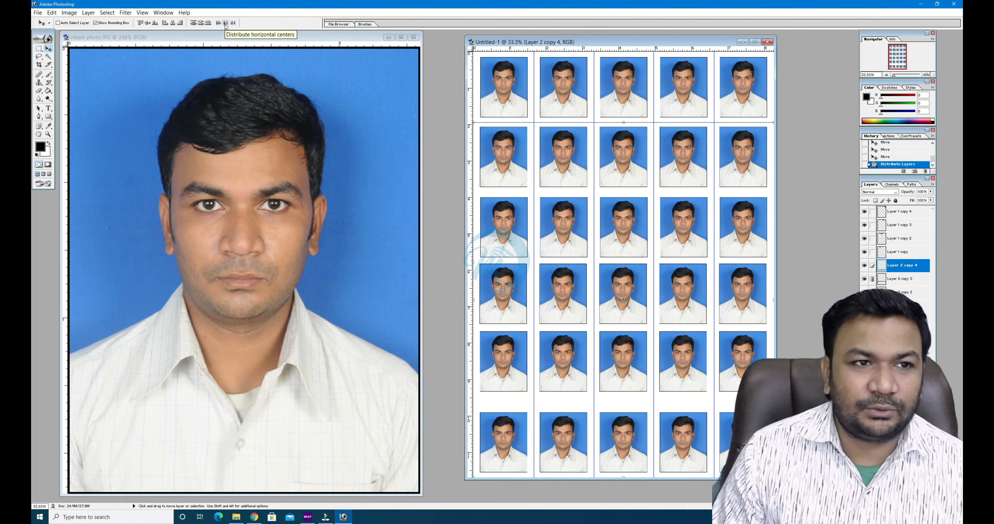
left_click(202, 23)
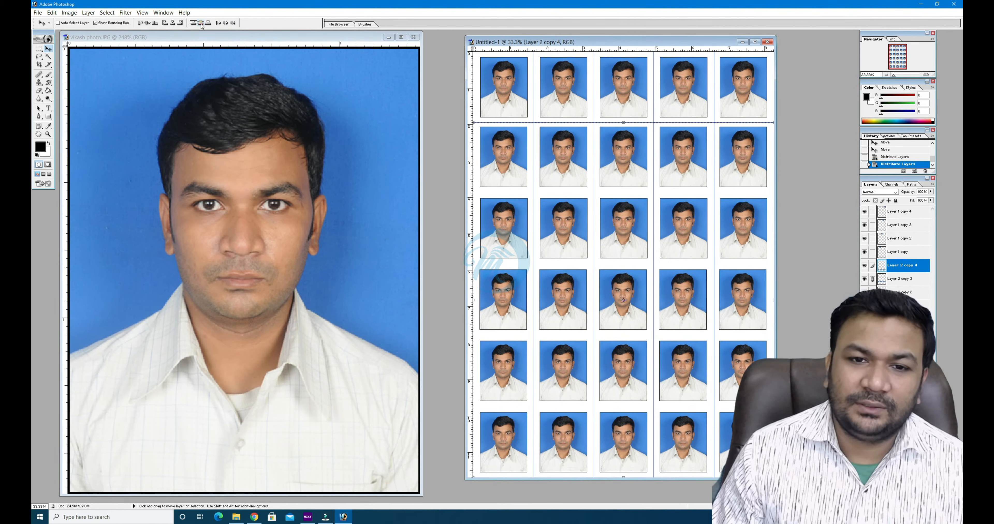
key("Down")
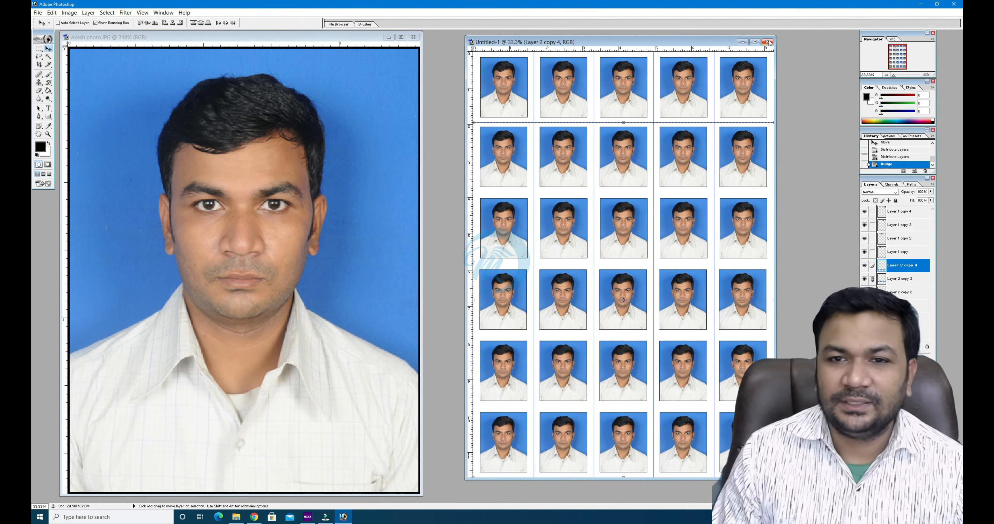
Close the A4 photo sheet and the bordered portrait without saving changes
left_click(767, 42)
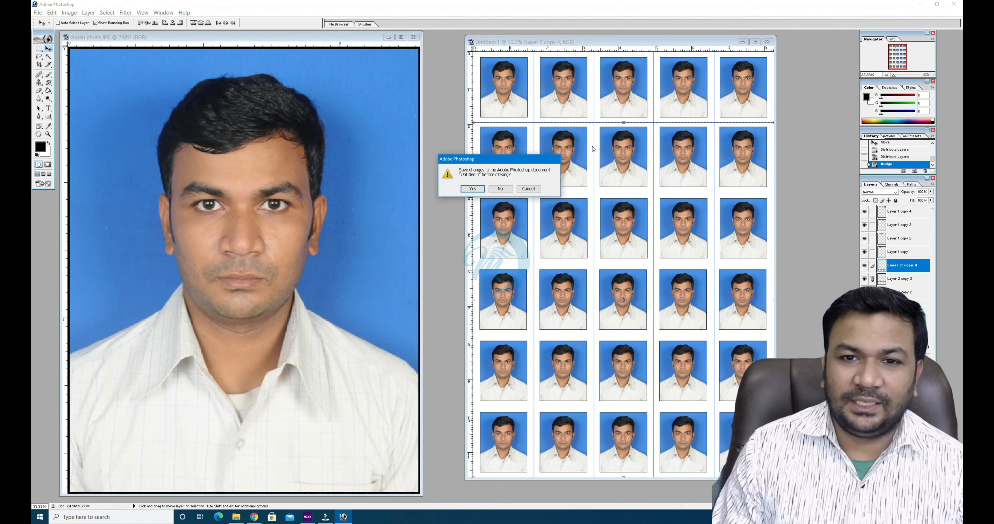
left_click(495, 191)
left_click(414, 37)
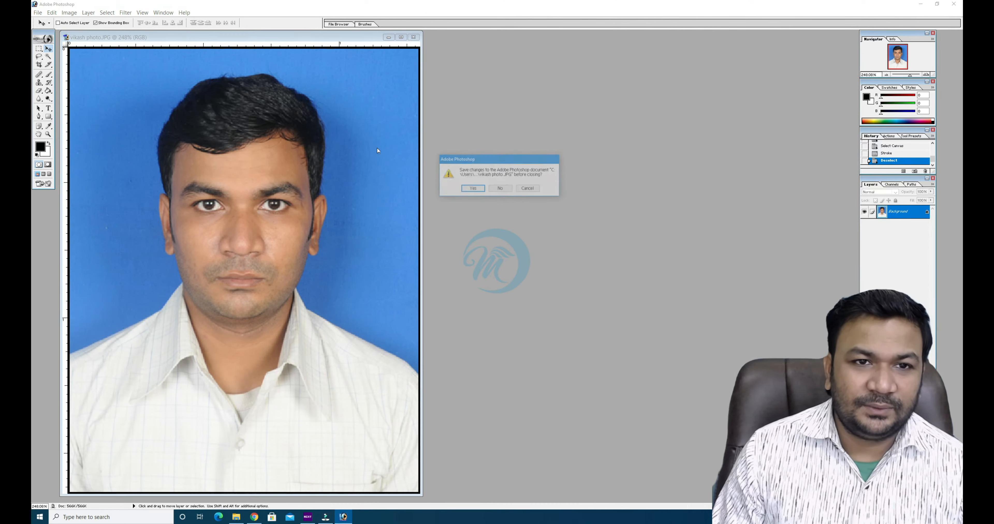
left_click(490, 189)
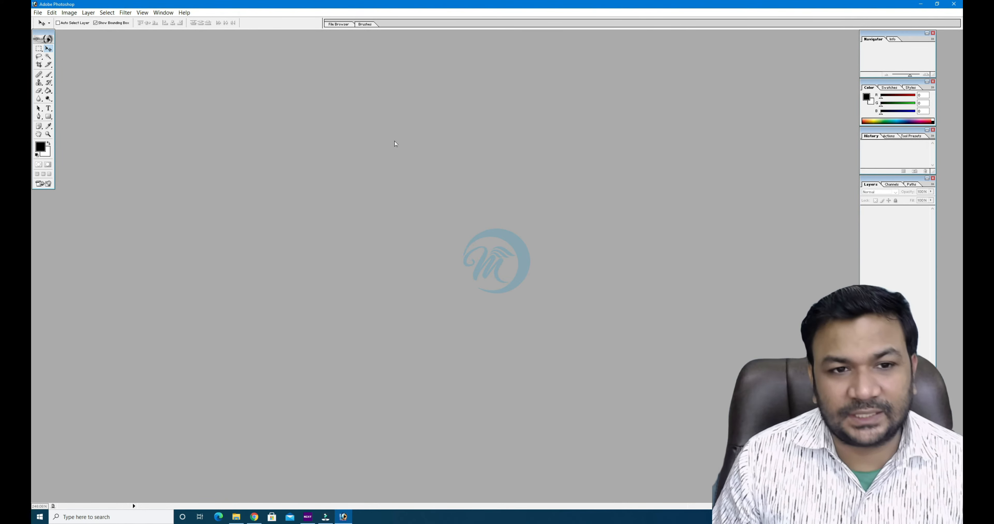
Open the original JPG of the man in a white shirt against a blue background from the Downloads folder
double_click(408, 145)
scroll(457, 262, "down", 10)
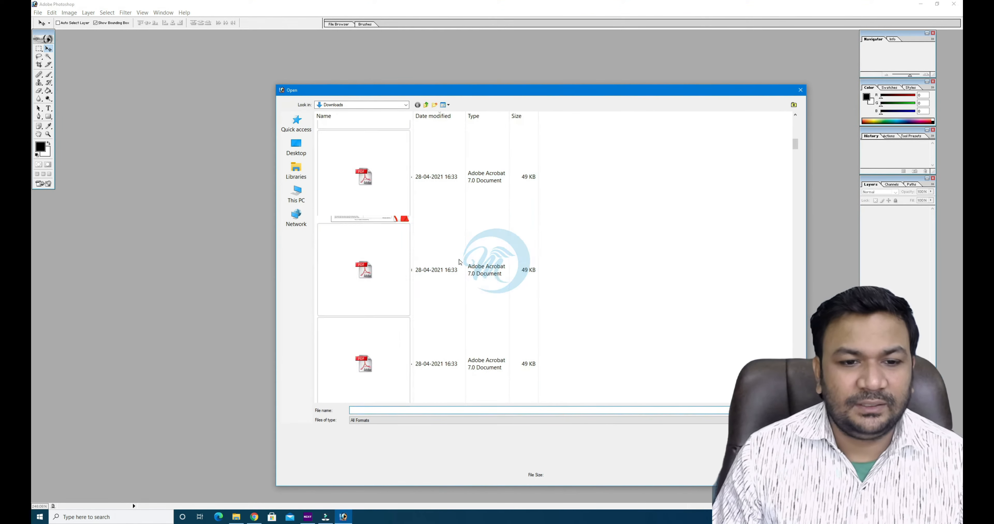
scroll(436, 311, "down", 5)
scroll(428, 296, "up", 4)
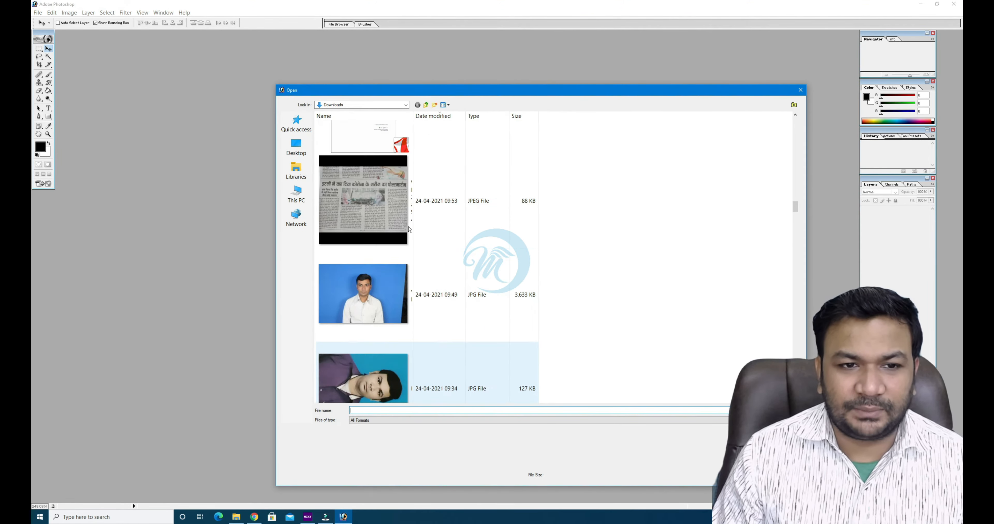
double_click(378, 276)
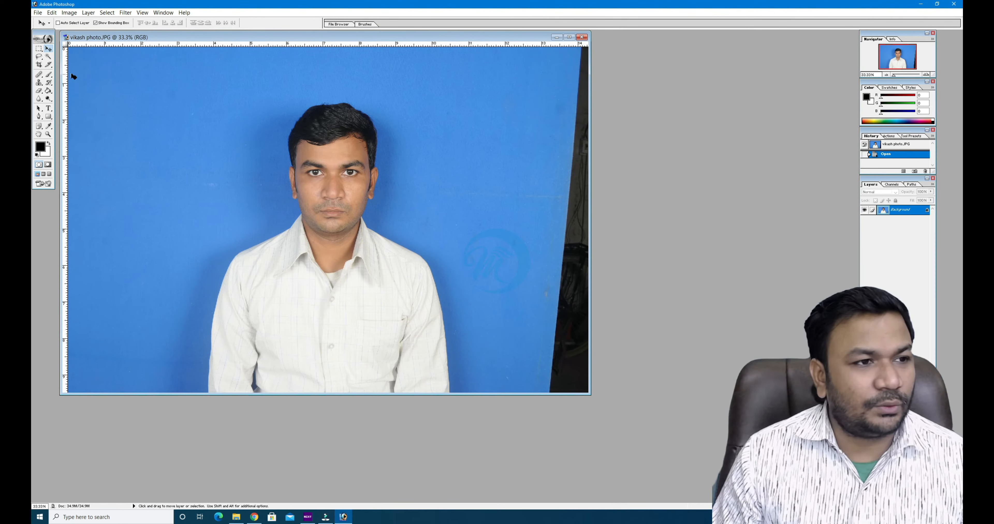
Draw a crop frame around the man's head and torso with the Crop tool at 1.3 in by 1.65 in and 300 pixels/inch
left_click(39, 65)
left_click(79, 23)
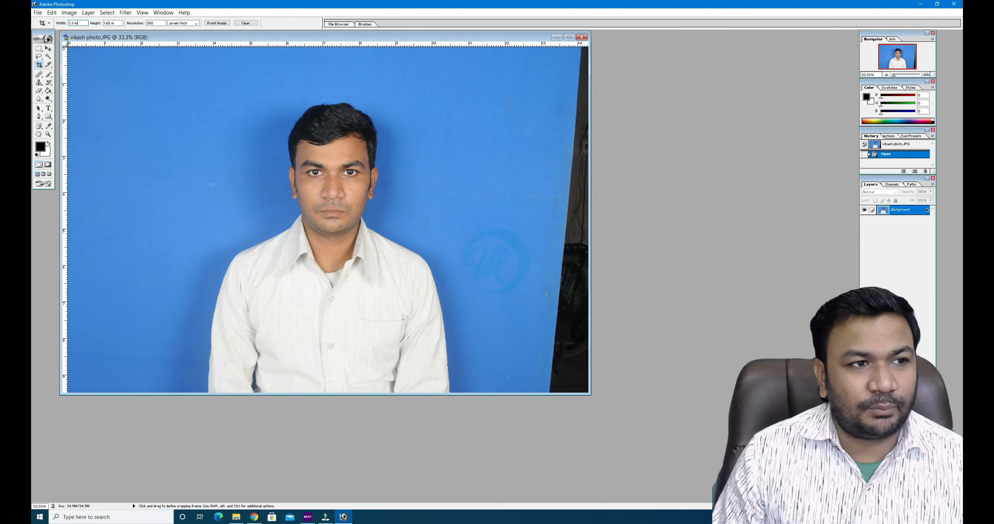
left_click(115, 23)
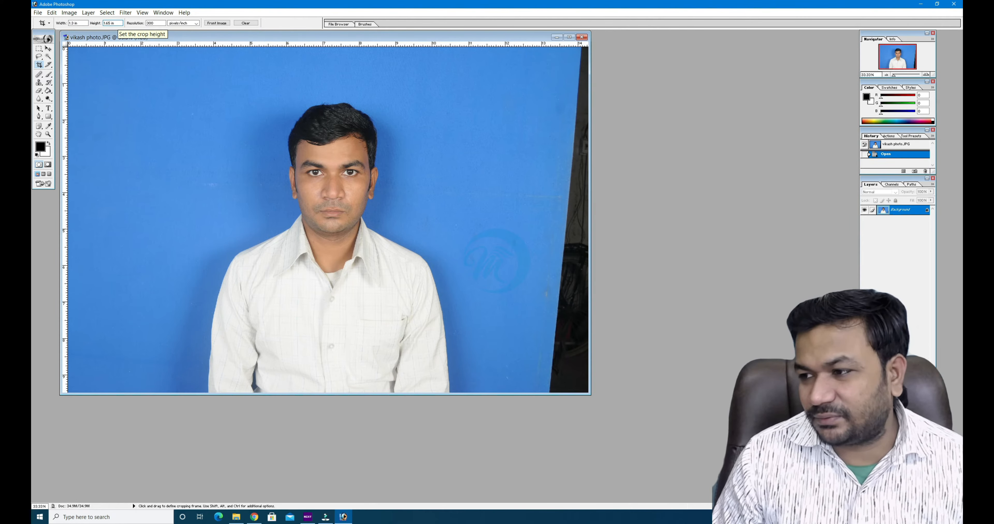
left_click(154, 23)
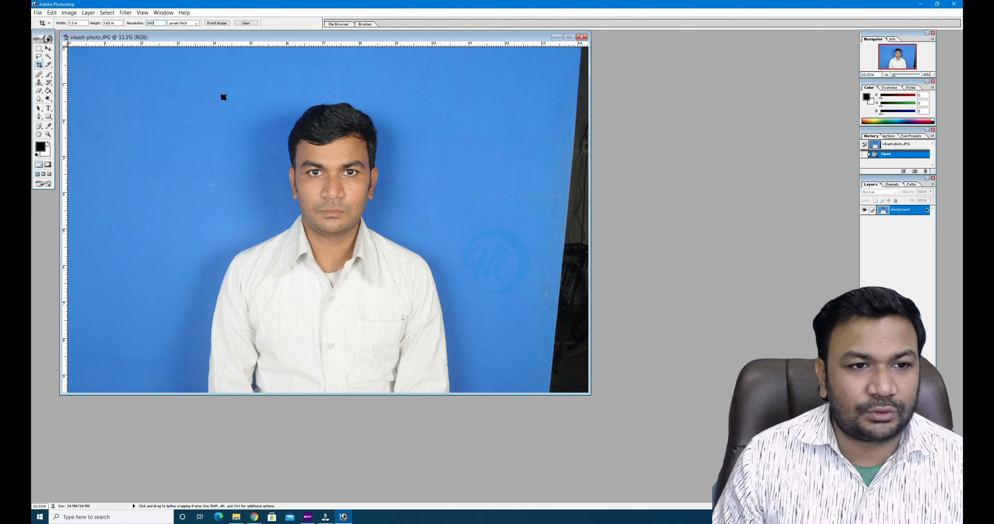
left_click_drag(219, 82, 431, 351)
left_click_drag(370, 296, 373, 295)
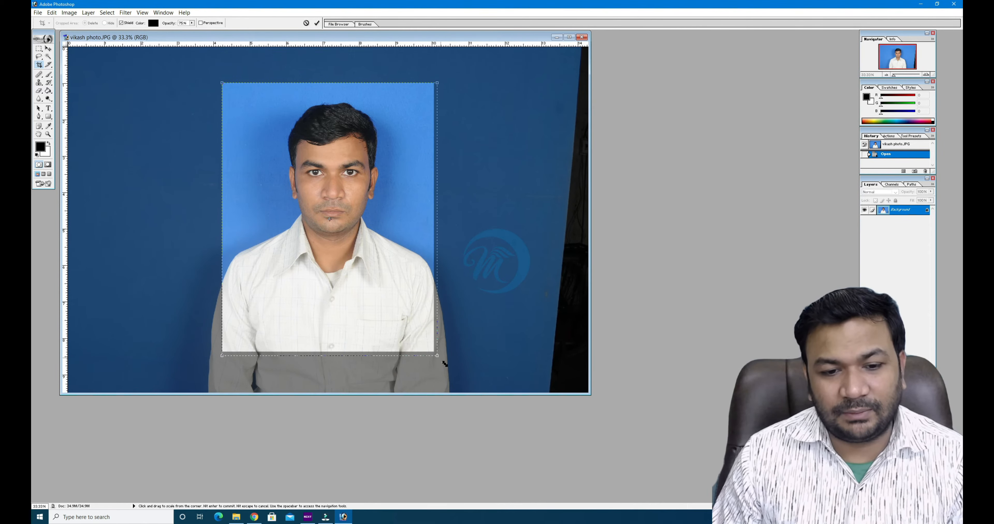
left_click_drag(433, 351, 460, 387)
left_click_drag(423, 334, 410, 325)
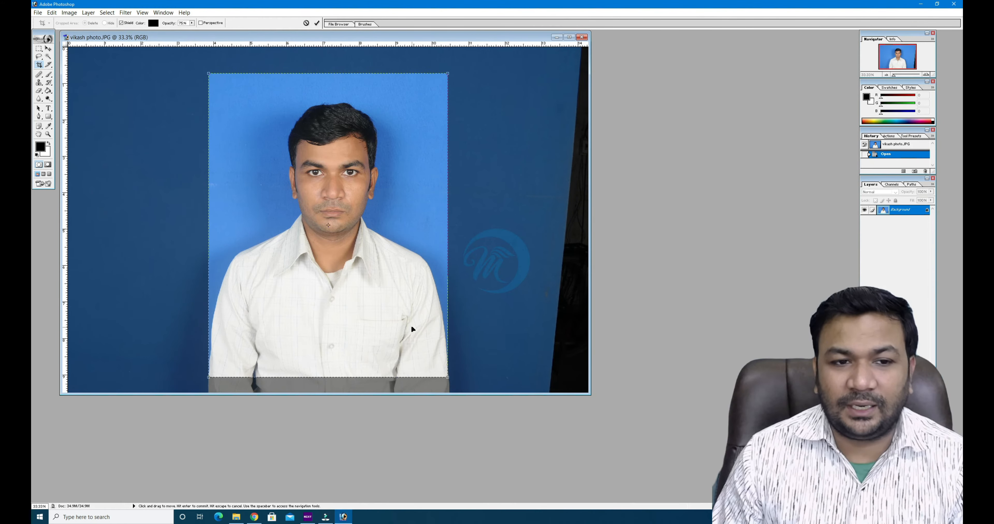
Tighten the crop frame to the man's head and chest, centre it on him and apply the crop
left_click_drag(448, 378, 417, 298)
left_click_drag(351, 255, 385, 272)
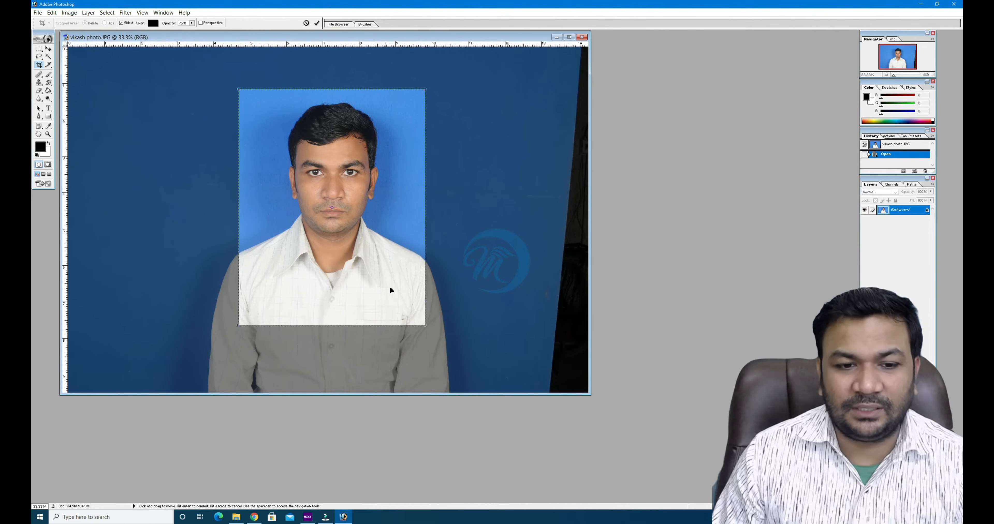
left_click_drag(426, 328, 443, 349)
left_click_drag(407, 307, 398, 304)
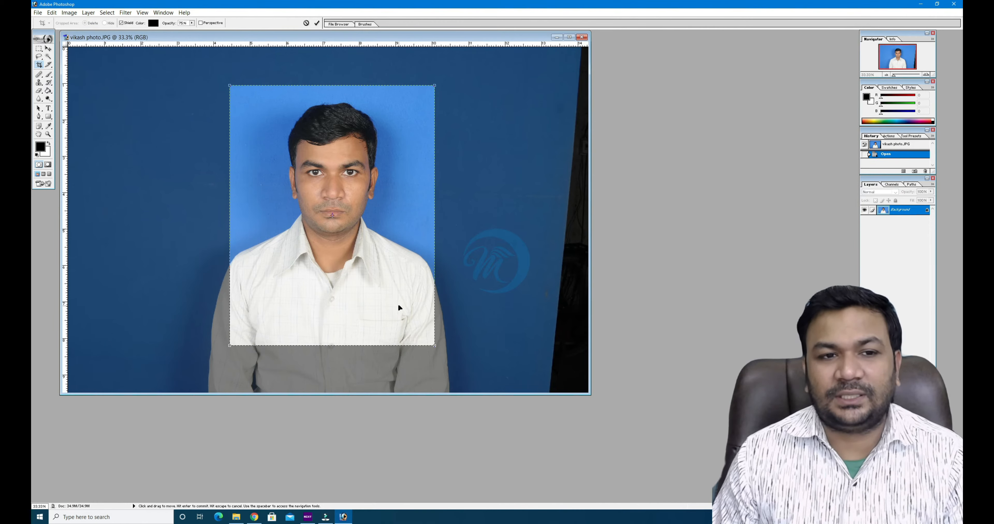
key("Return")
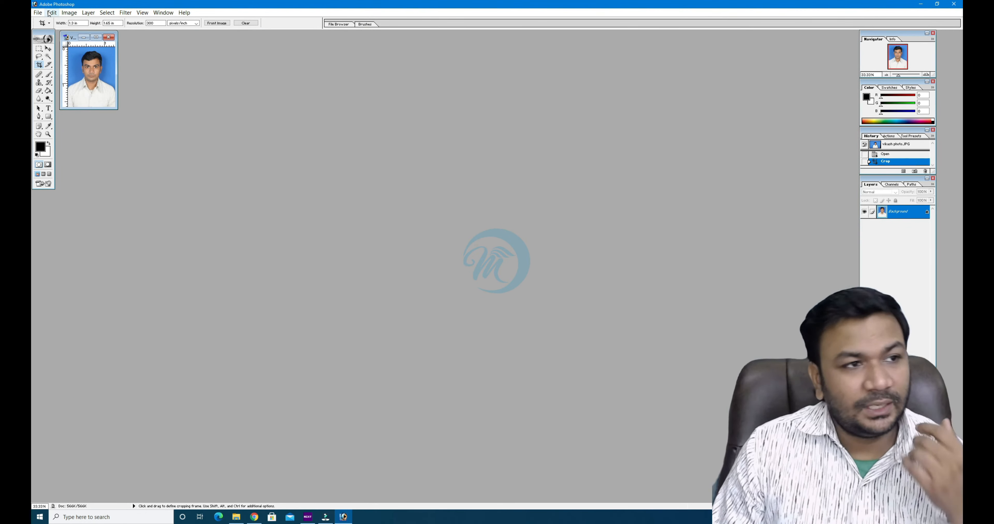
Create a blank white RGB document 6 inches wide by 4 inches high at 300 pixels/inch, uncovering the cropped portrait behind it
left_click(37, 12)
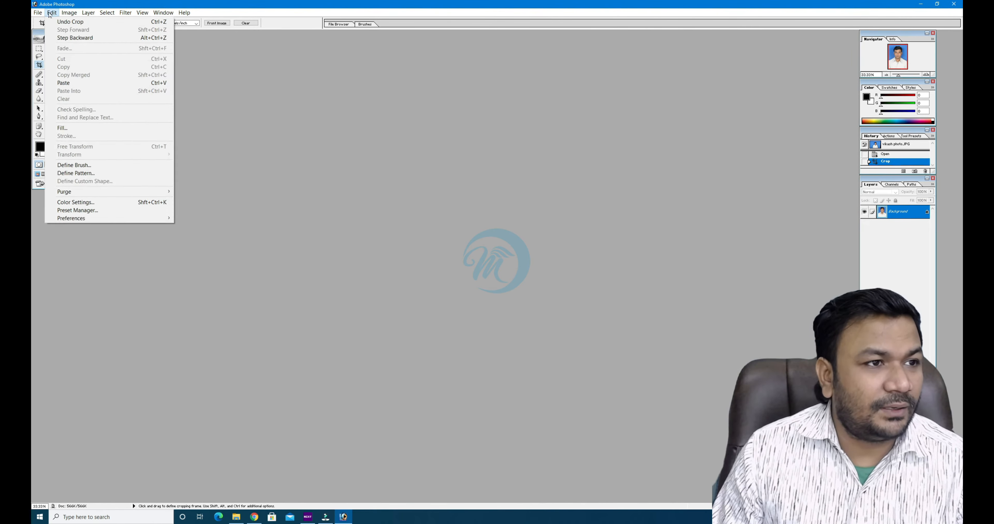
left_click(50, 23)
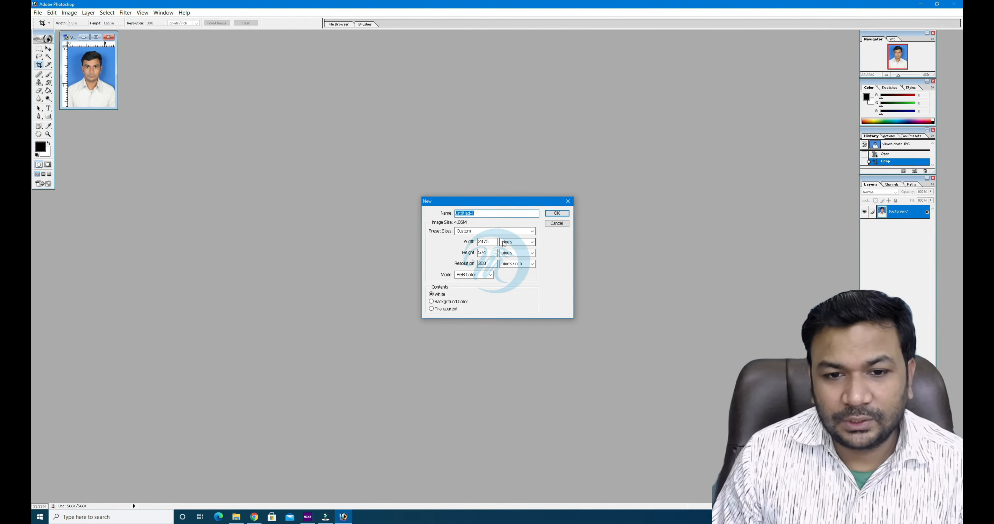
left_click(509, 232)
left_click(460, 290)
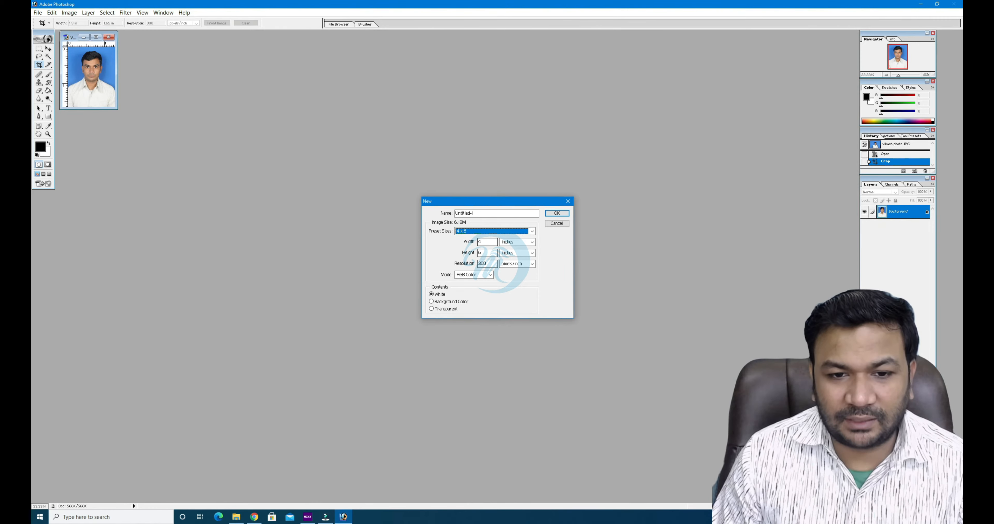
key("Tab")
type("6")
key("Tab")
key("Tab")
type("4")
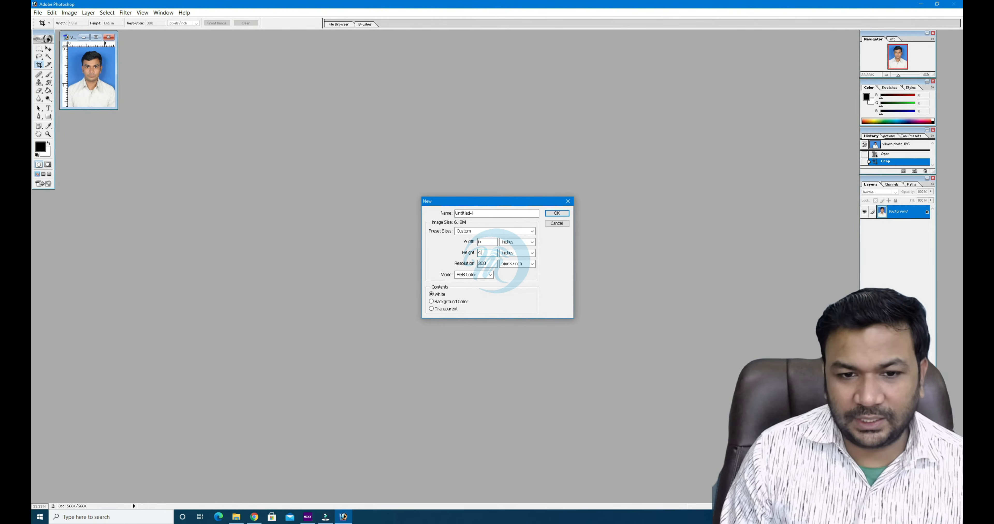
key("Tab")
key("Tab")
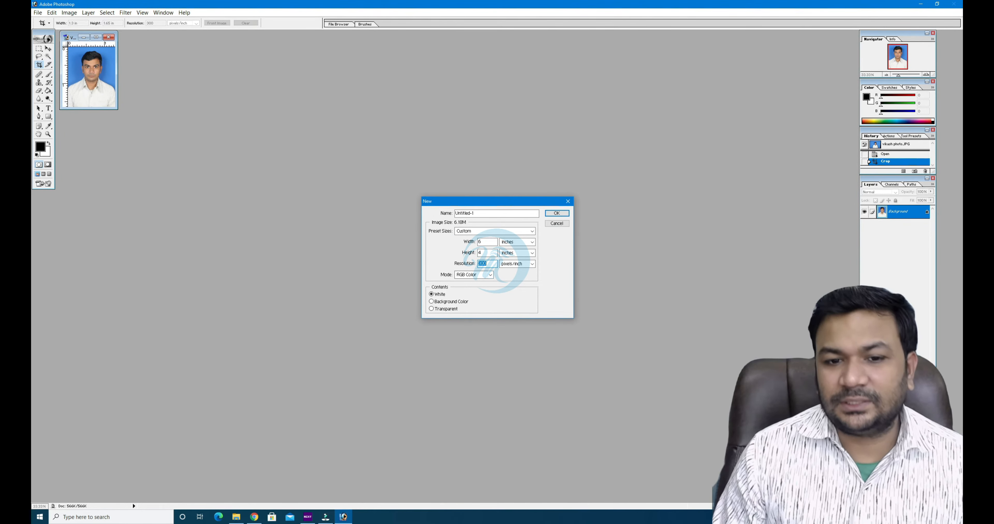
left_click(556, 213)
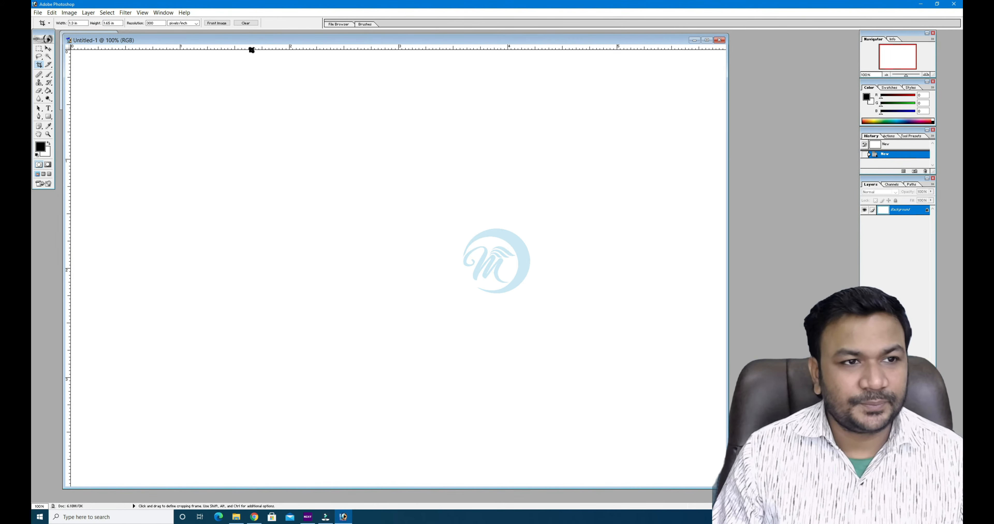
left_click_drag(251, 40, 344, 41)
left_click(48, 49)
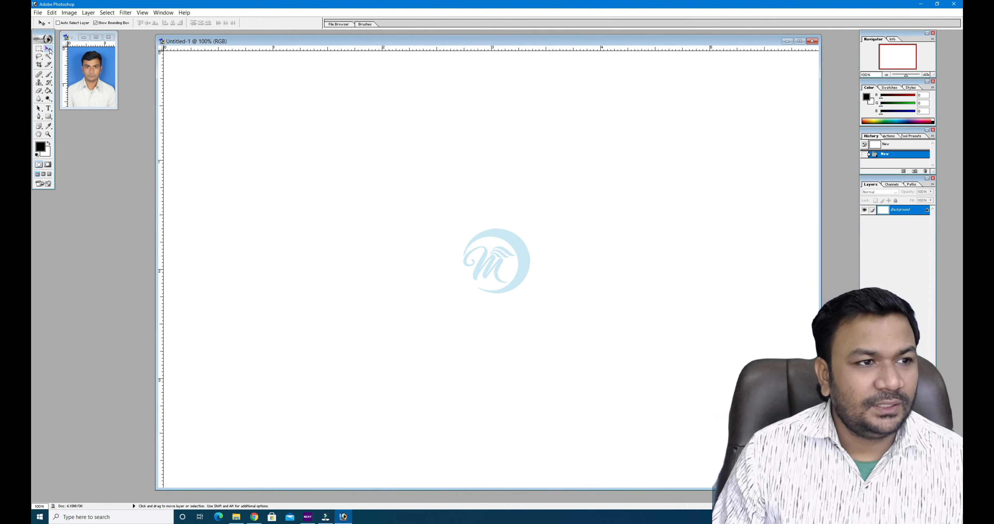
left_click(99, 79)
left_click_drag(89, 73, 237, 134)
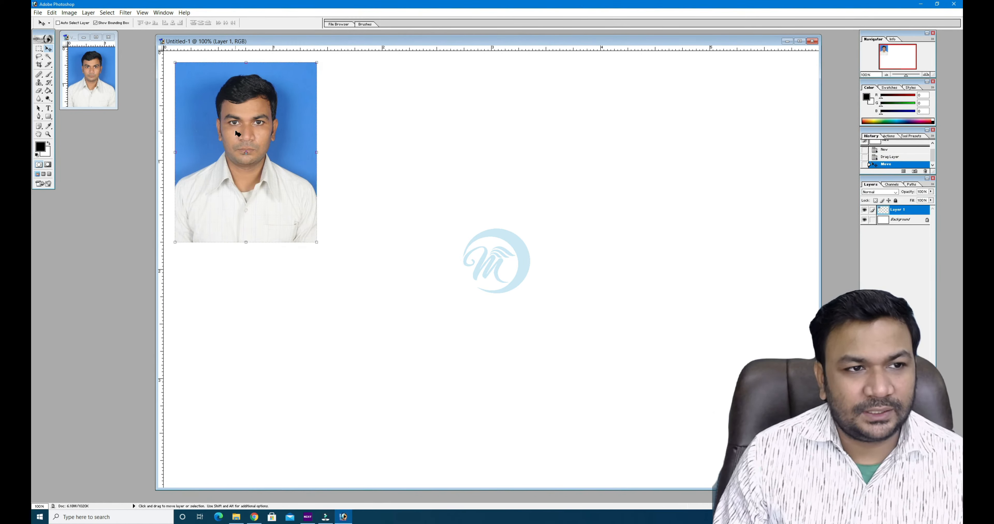
key("ctrl+z")
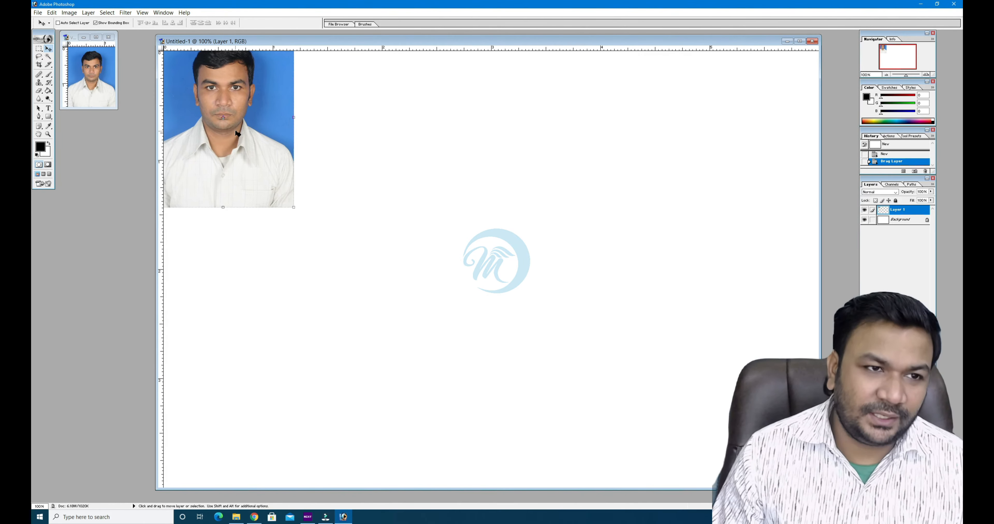
key("ctrl+z")
key("ctrl+alt+z")
key("ctrl+alt+z")
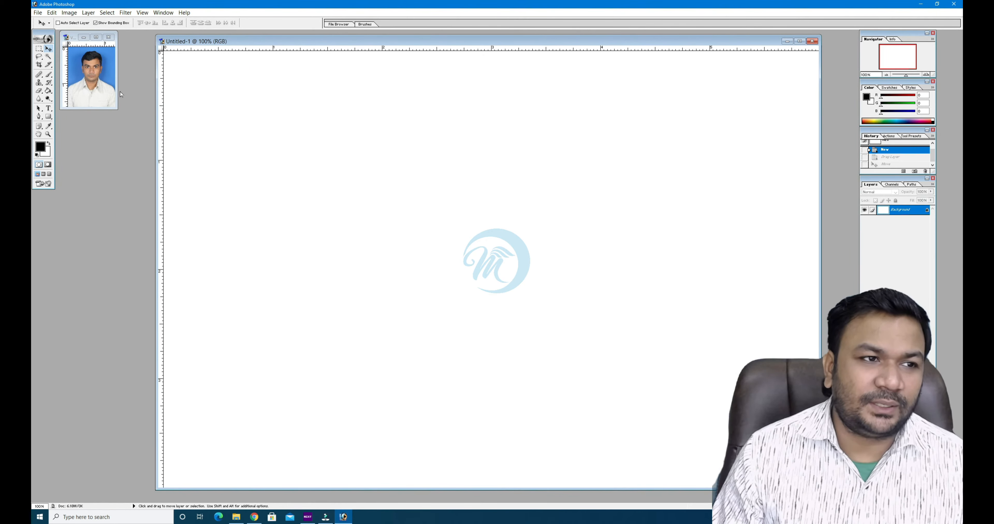
Enlarge the cropped portrait's window, select the whole image and stroke its edge with a black border
left_click(105, 82)
left_click_drag(115, 113, 282, 257)
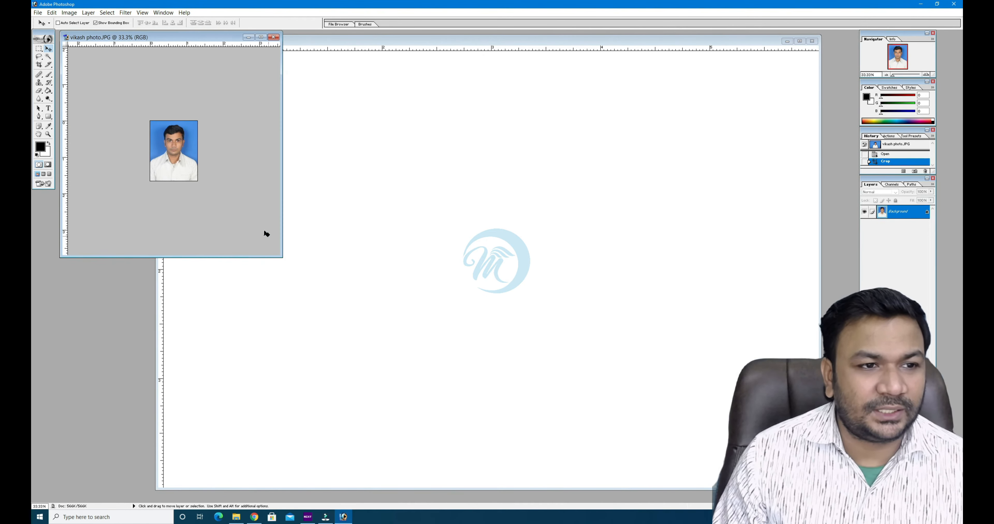
left_click(38, 13)
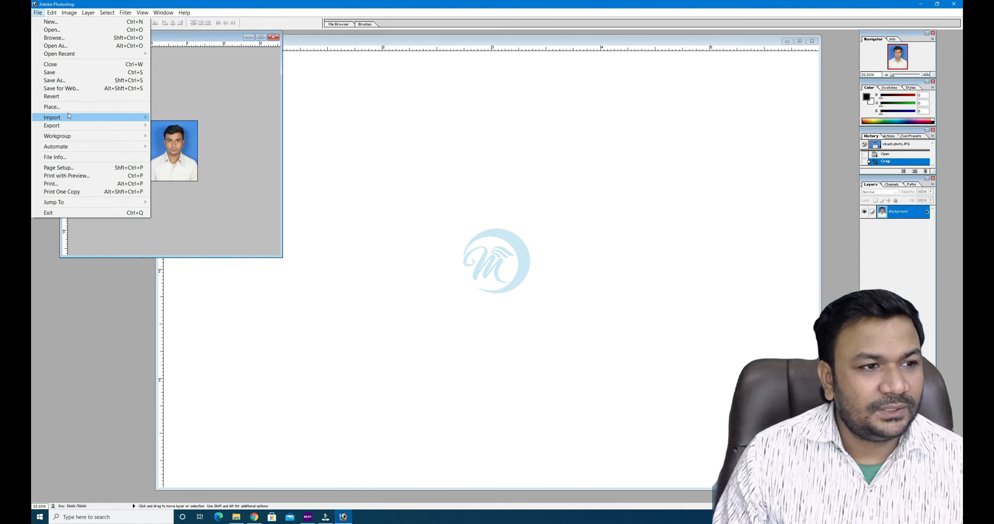
mouse_move(52, 13)
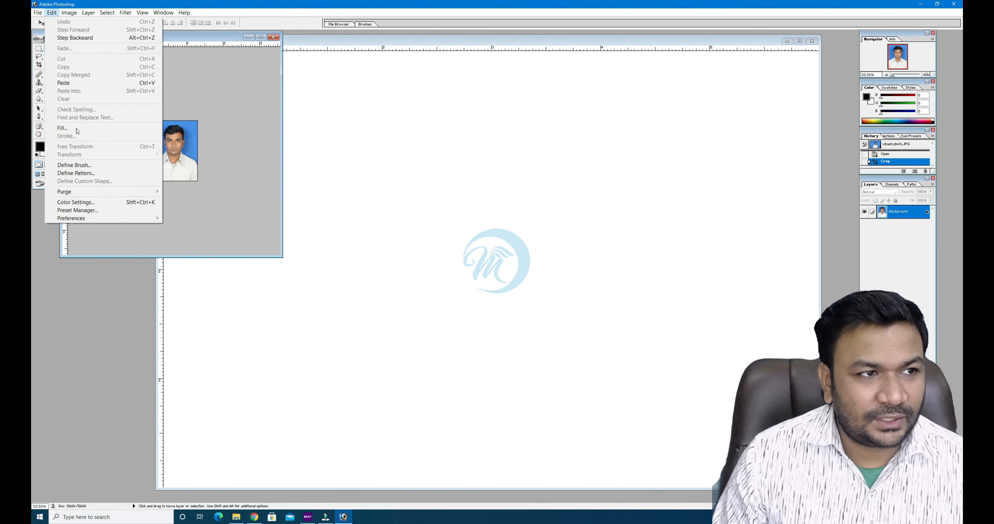
left_click(199, 39)
key("ctrl+a")
left_click(52, 13)
left_click(63, 176)
key("Return")
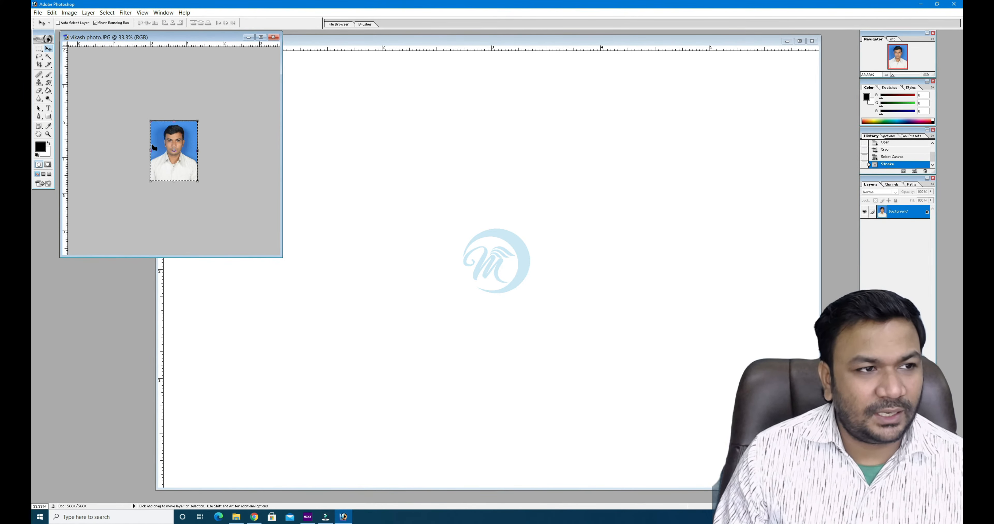
Place the bordered portrait on the 6 x 4 inch sheet and duplicate it into a row of four across the upper half
left_click_drag(154, 147, 395, 201)
left_click_drag(395, 201, 559, 201)
left_click_drag(559, 202, 719, 202)
Link the four portrait layers, align their top edges and distribute them evenly, shifting the row slightly up and to the left
left_click(872, 220)
left_click(872, 229)
left_click(872, 239)
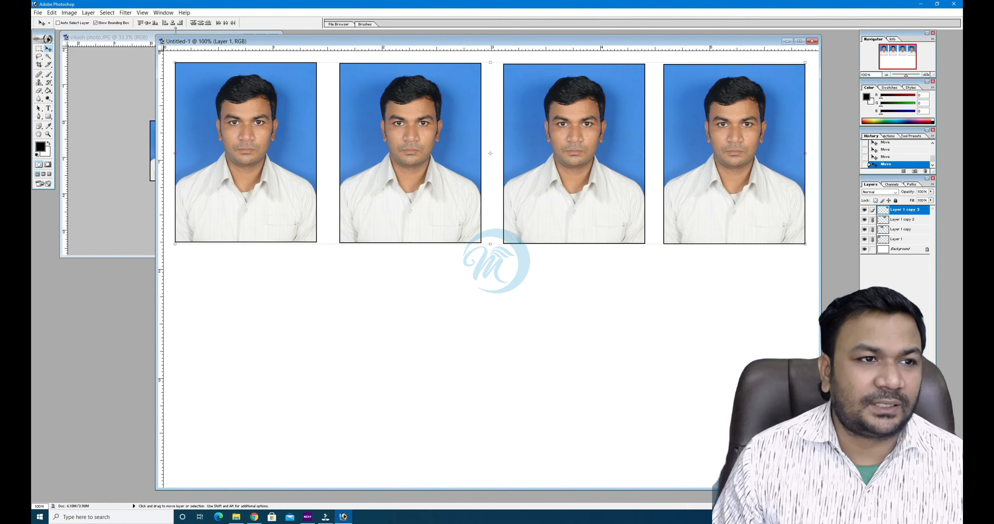
left_click(140, 23)
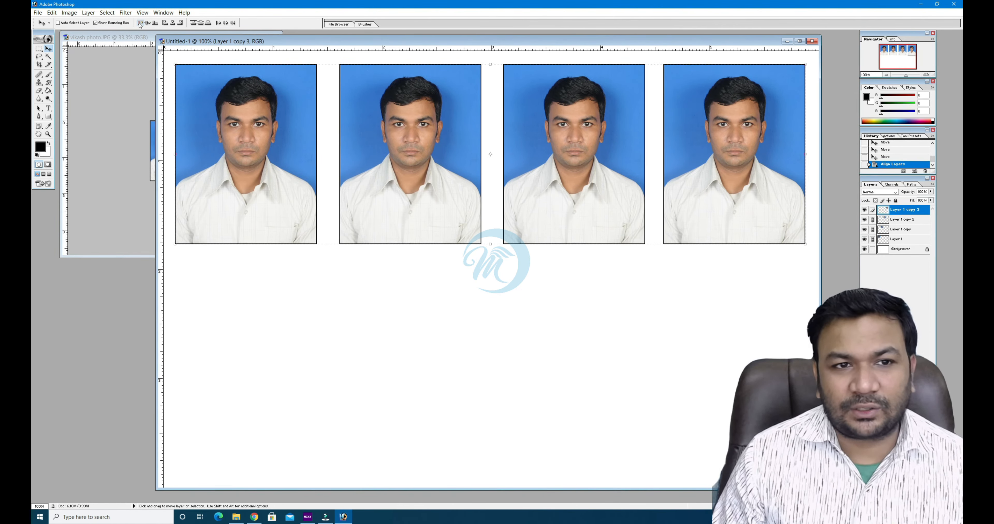
left_click(226, 23)
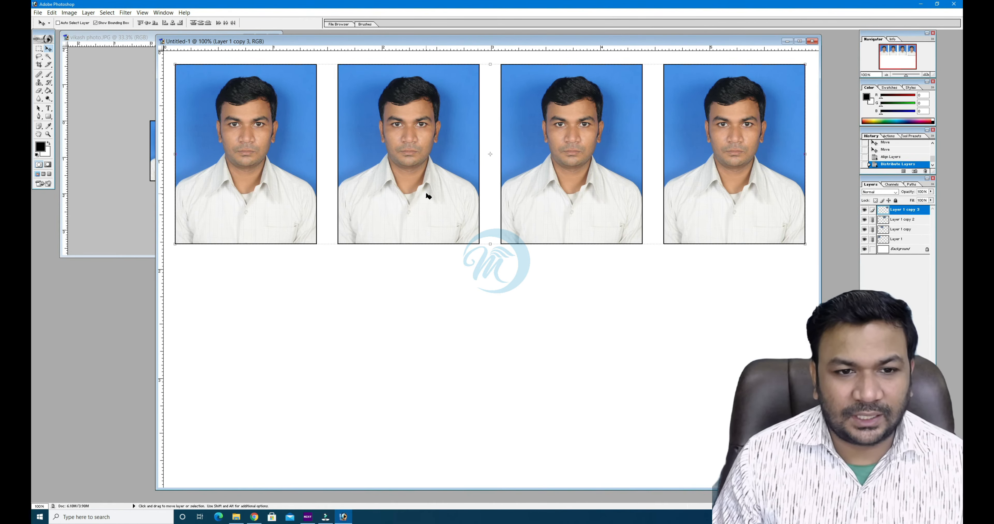
mouse_move(428, 197)
left_mouse_down()
mouse_move(421, 224)
mouse_move(423, 192)
left_mouse_up()
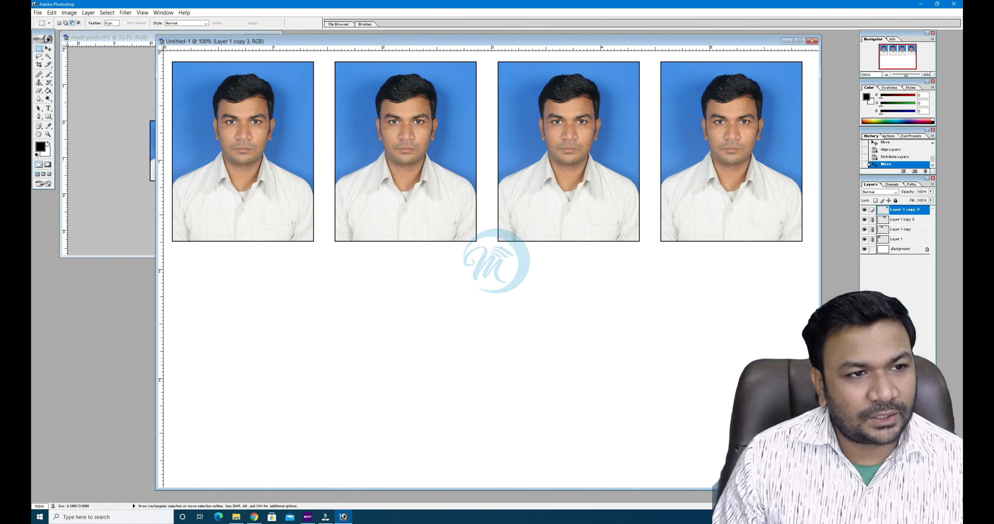
Copy the upper row of four portraits merged from a rectangular selection and paste it as a second row in the sheet's lower half
left_click_drag(163, 52, 818, 256)
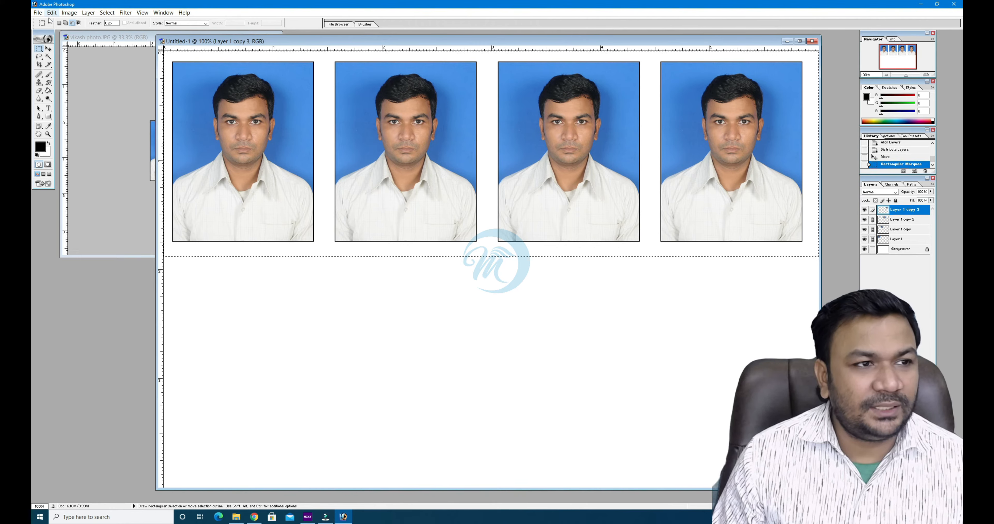
left_click(47, 48)
left_click(52, 13)
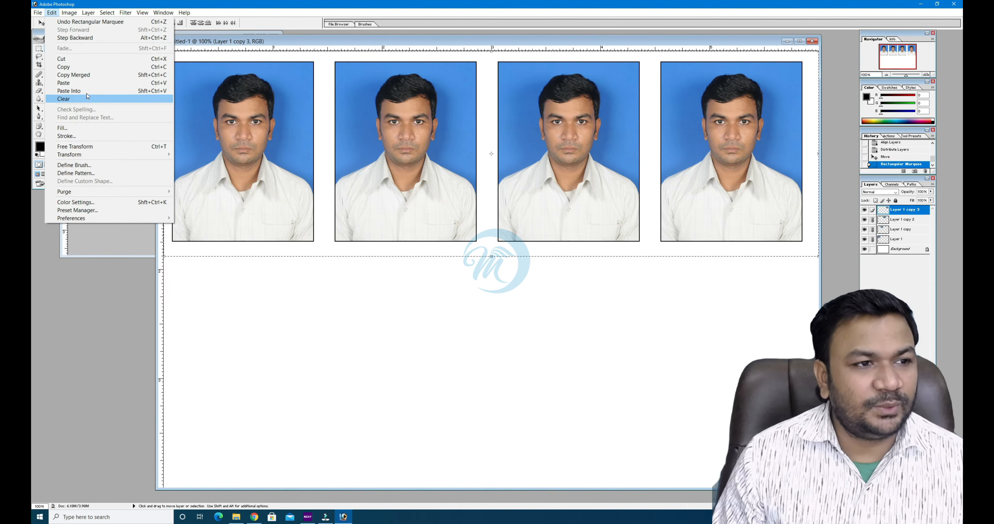
left_click(102, 75)
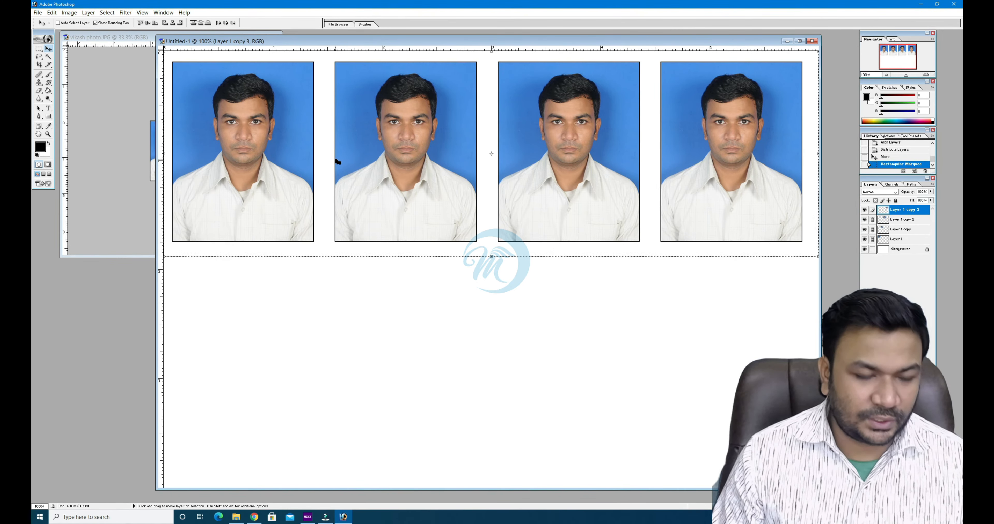
key("ctrl+v")
left_click_drag(465, 162, 471, 388)
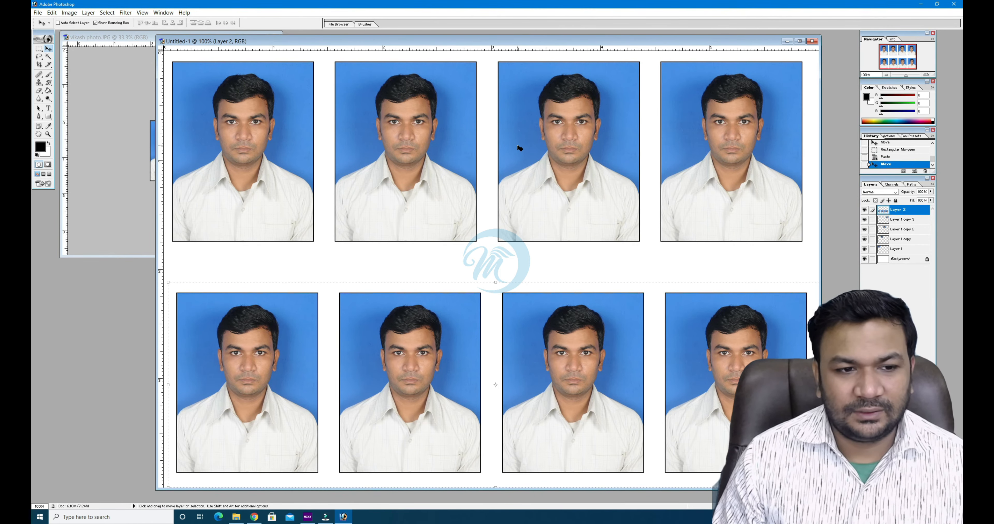
Shift the upper row slightly down and right and the lower row slightly up so both line up with even margins
left_click(884, 220)
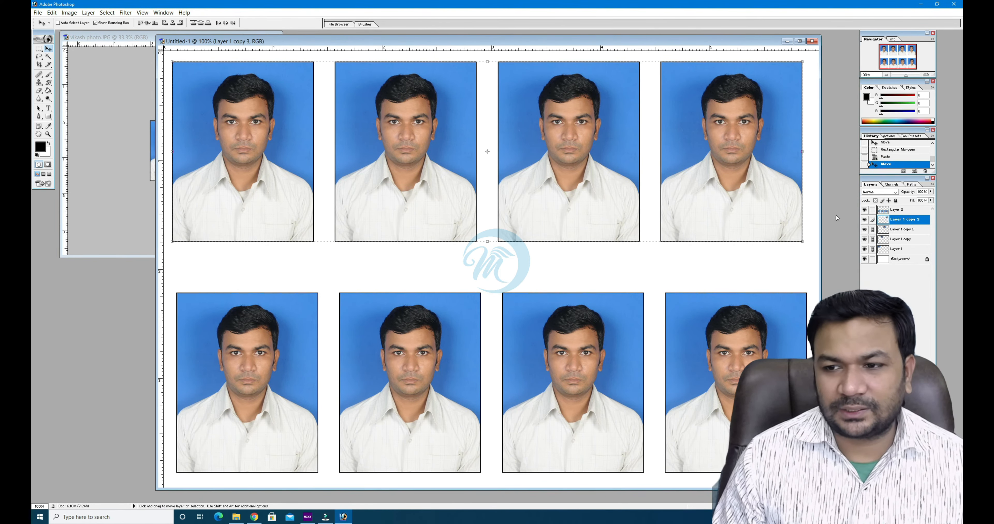
left_click_drag(497, 153, 502, 161)
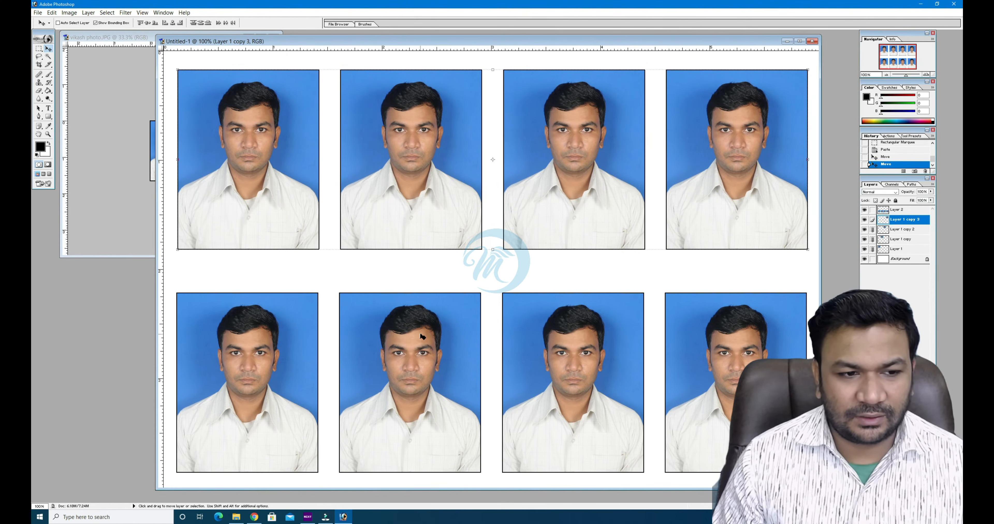
left_click(902, 211)
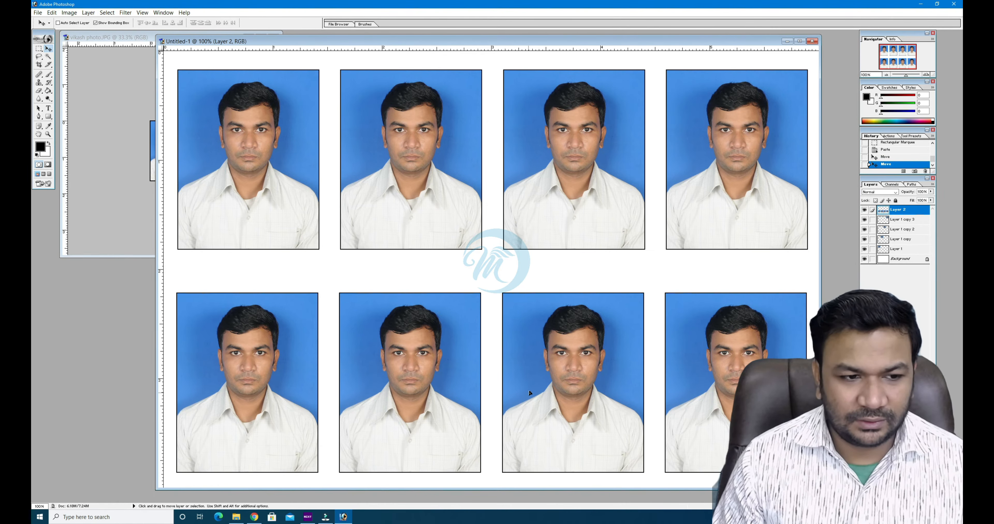
left_click_drag(530, 392, 530, 387)
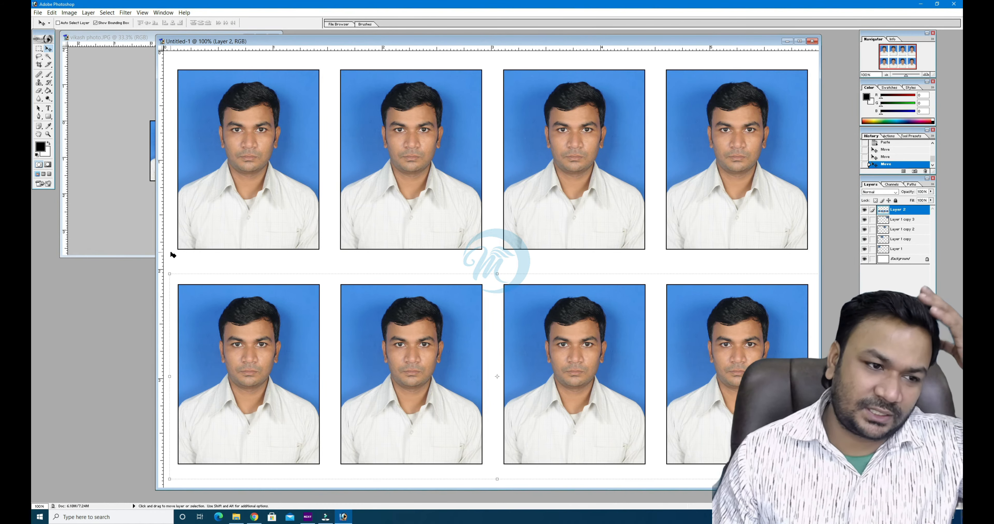
Minimize the bordered portrait and reposition the 6 x 4 inch sheet's window to view the eight-photo layout
left_click(120, 137)
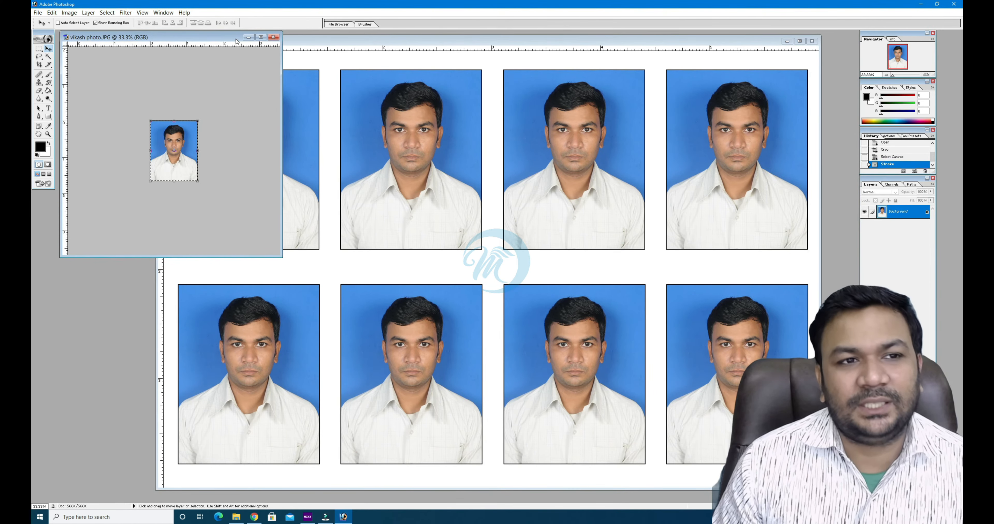
left_click(245, 35)
left_click_drag(410, 44, 381, 38)
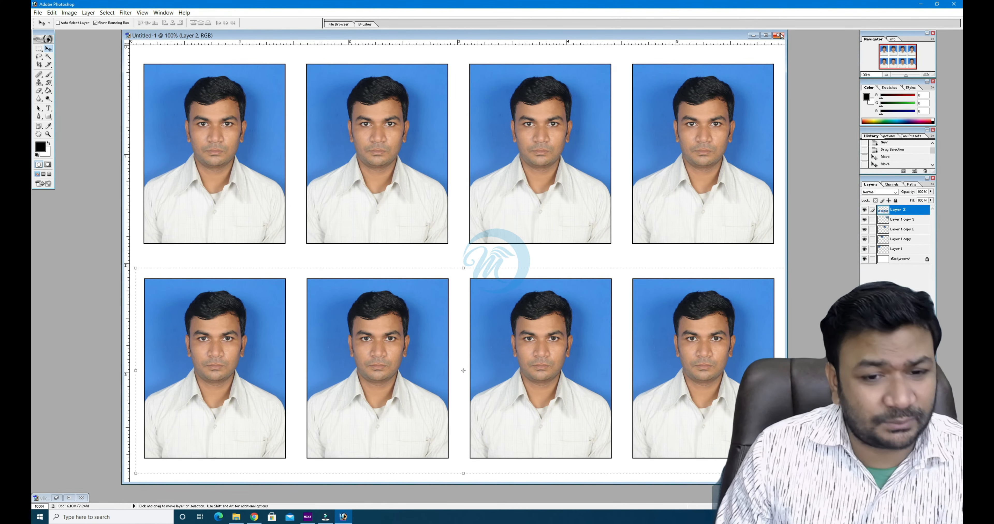
Close the 6 x 4 inch photo sheet and the bordered portrait without saving changes
left_click(780, 35)
left_click(498, 190)
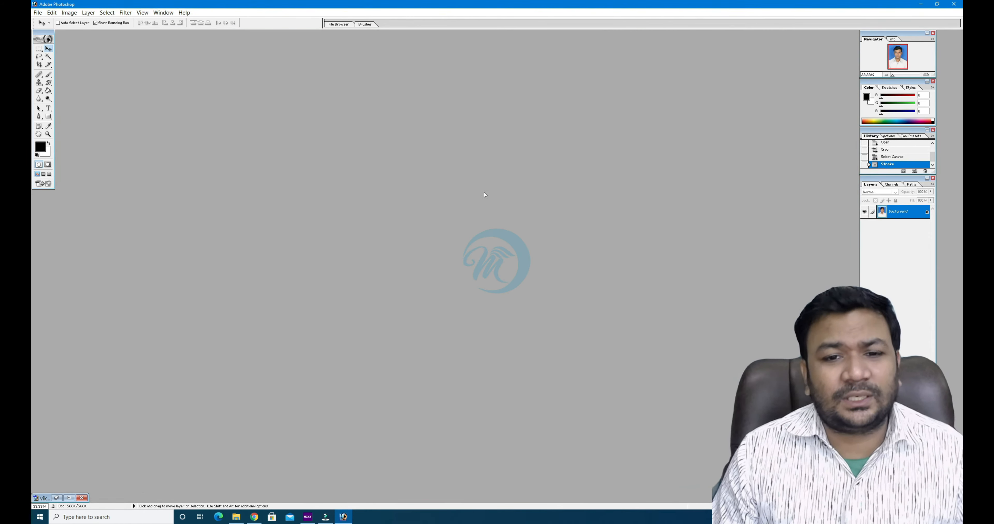
left_click(56, 498)
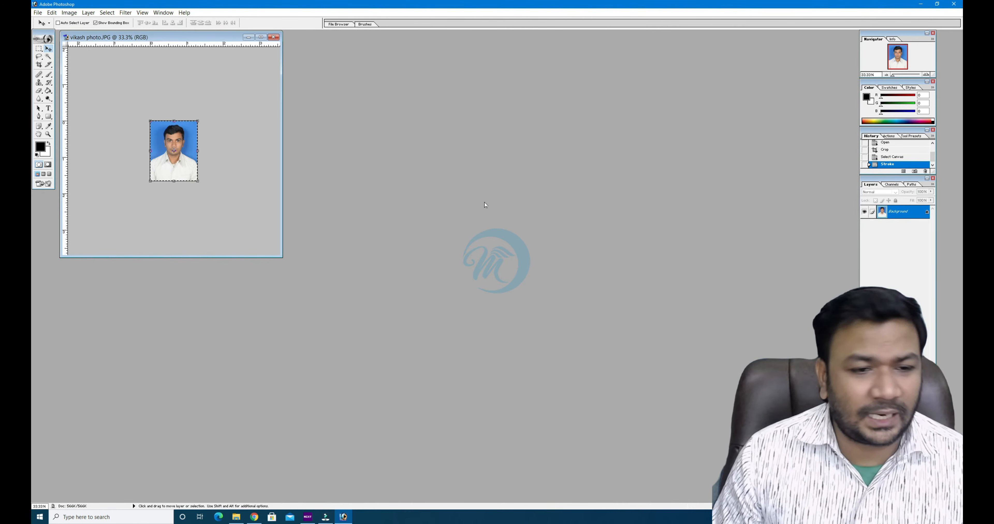
left_click(275, 37)
left_click(498, 190)
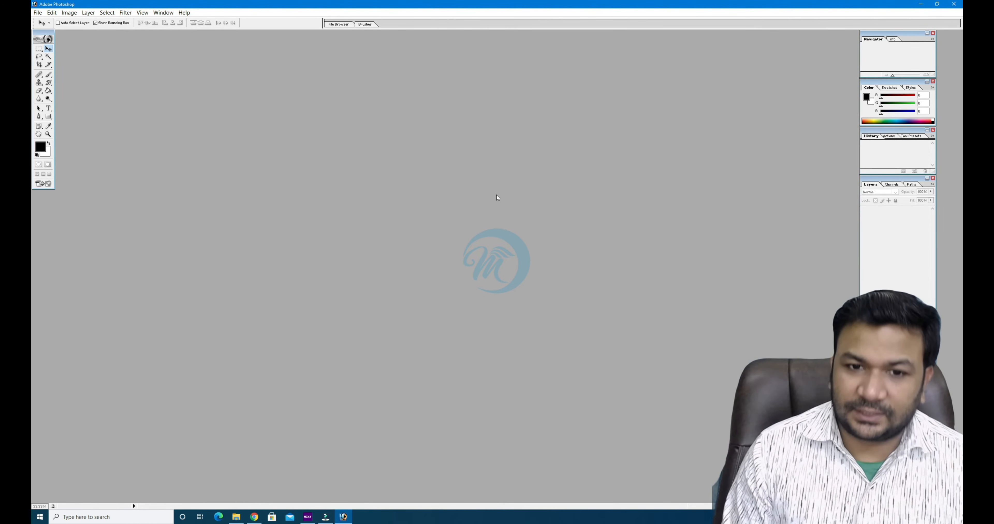
key("ctrl+o")
scroll(413, 217, "down", 10)
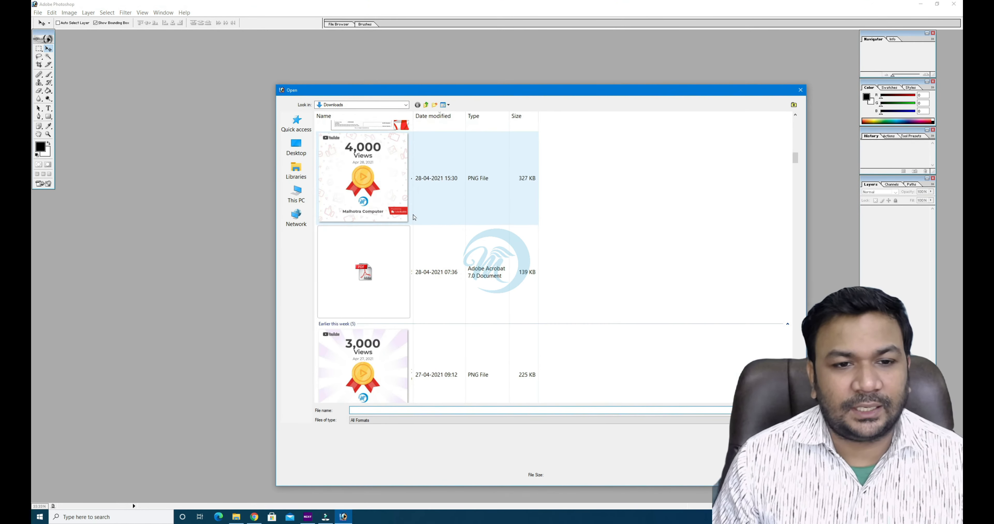
scroll(413, 239, "down", 3)
key("Escape")
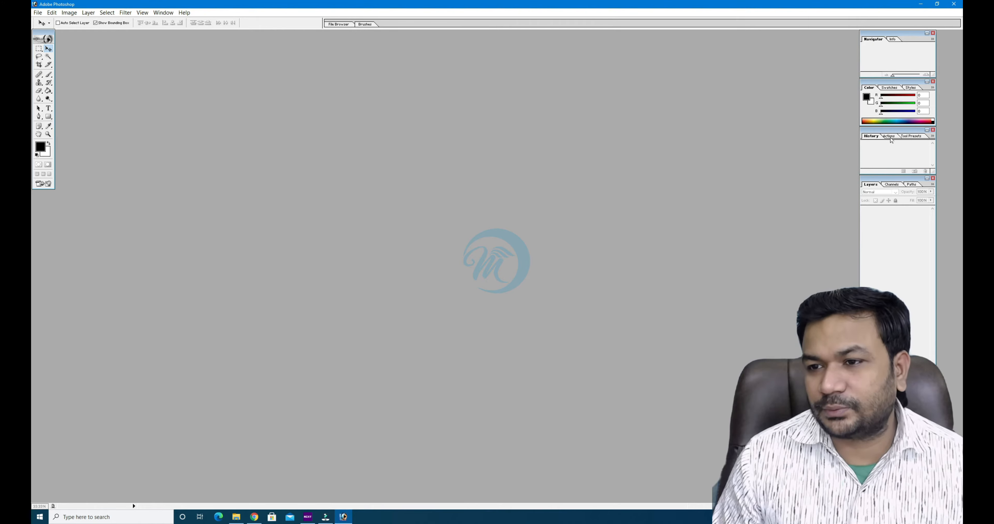
left_click(889, 136)
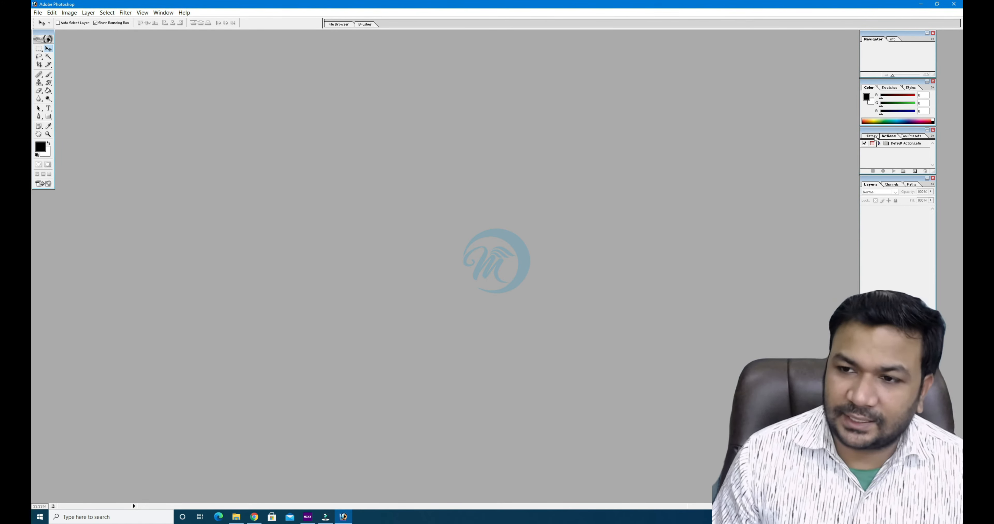
left_click(874, 138)
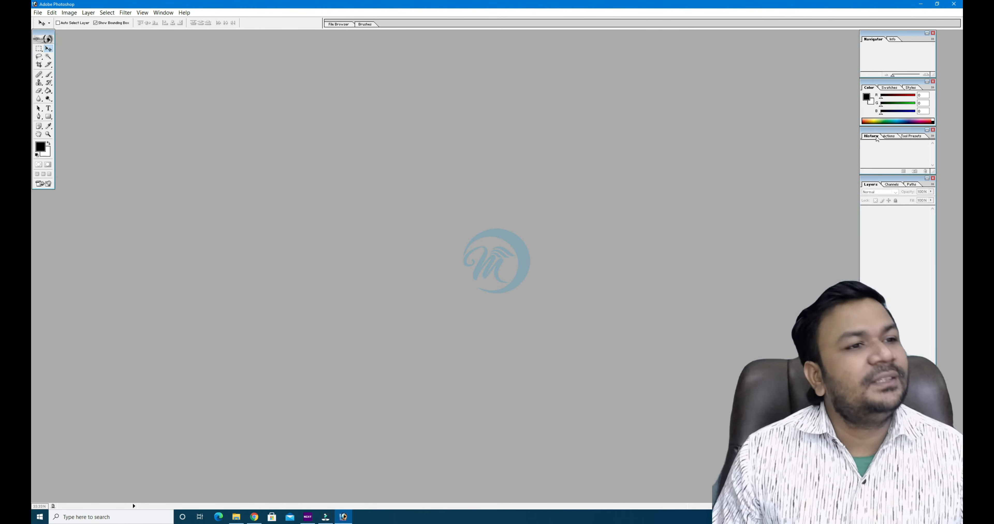
Display the list of recorded actions and activate the Crop tool
left_click(895, 137)
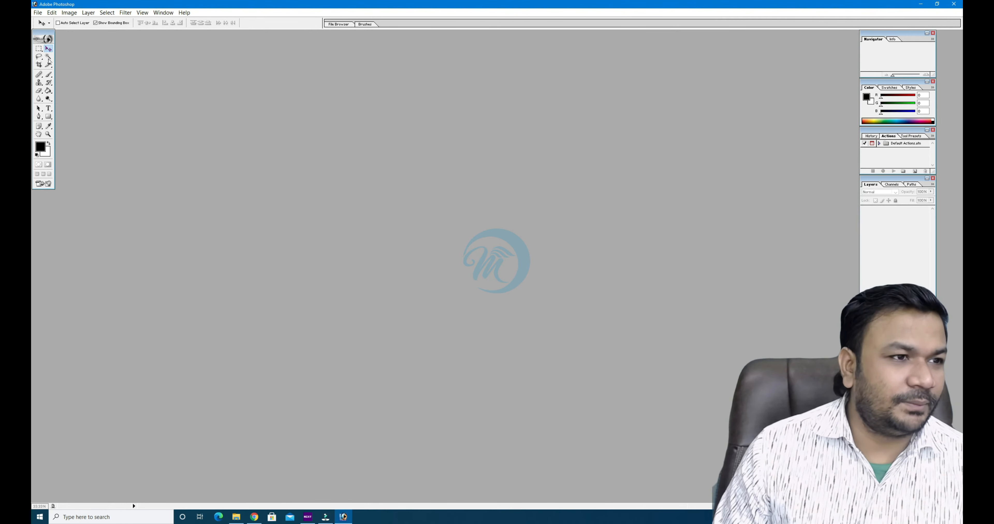
left_click(41, 65)
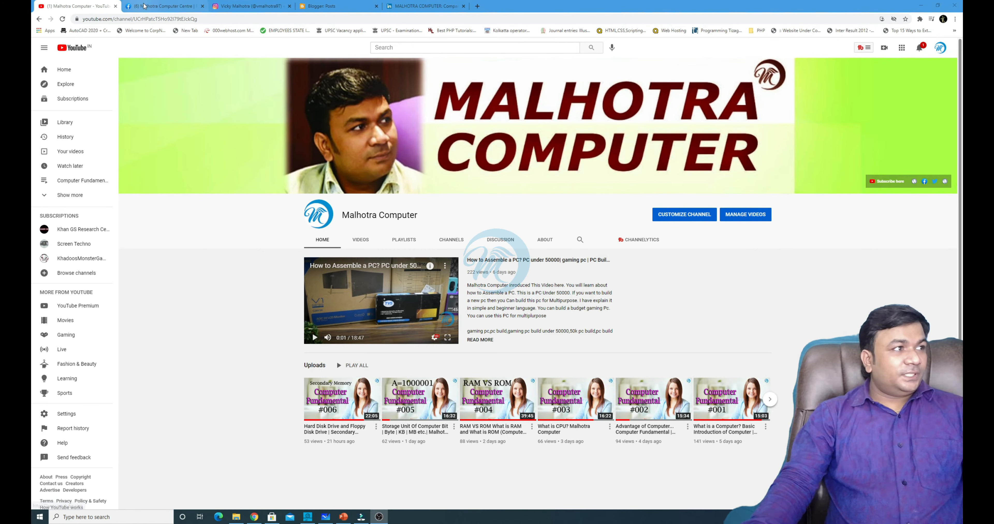
Look through the computer centre's Facebook page, Instagram profile and Blogger posts in the browser, returning to the YouTube channel
left_click(164, 6)
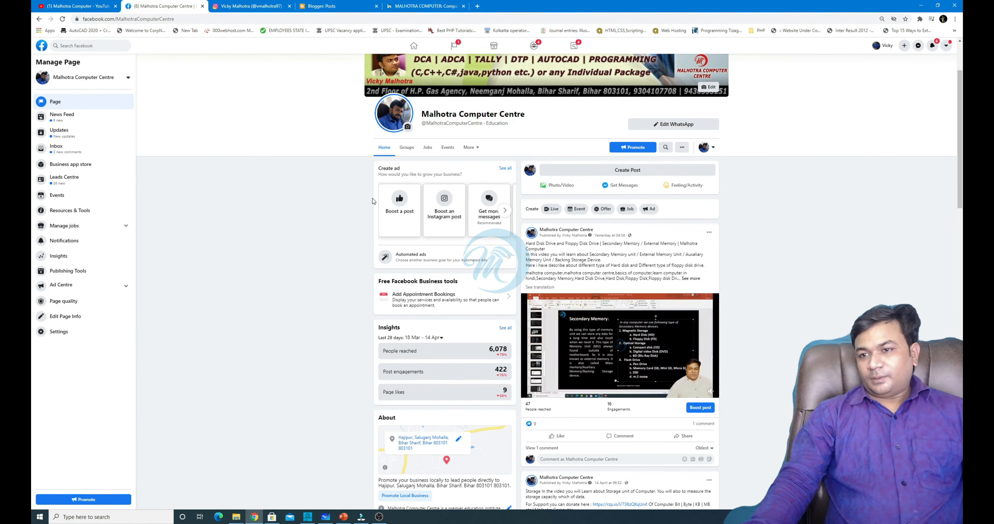
left_click(239, 5)
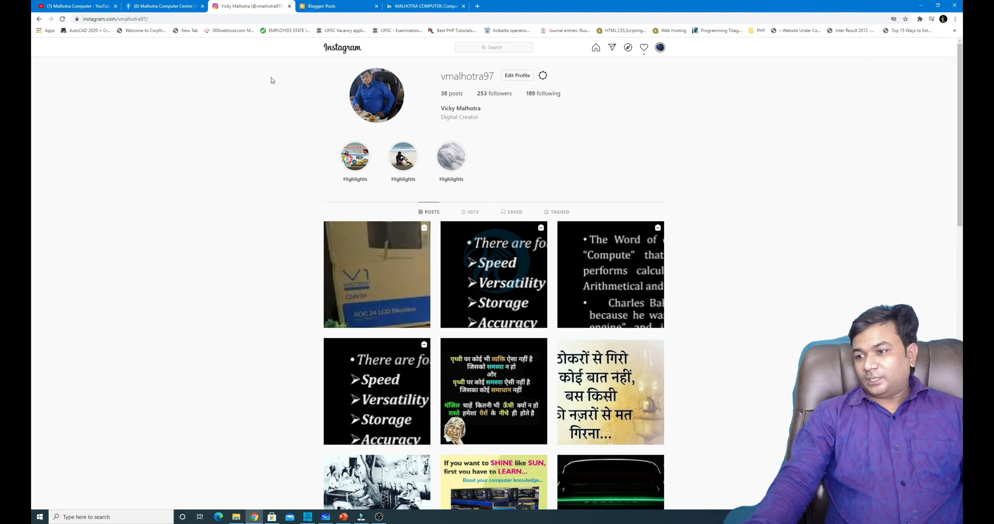
left_click(322, 7)
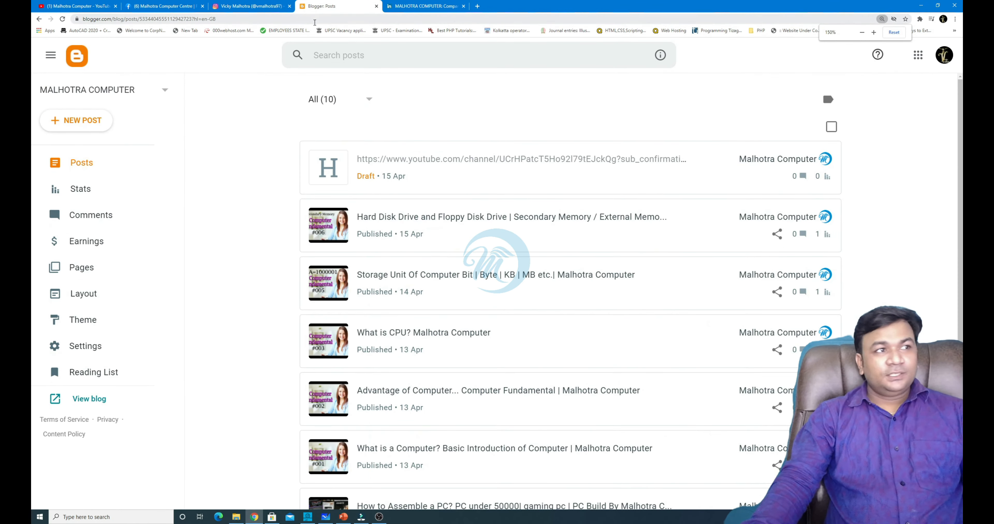
left_click(104, 4)
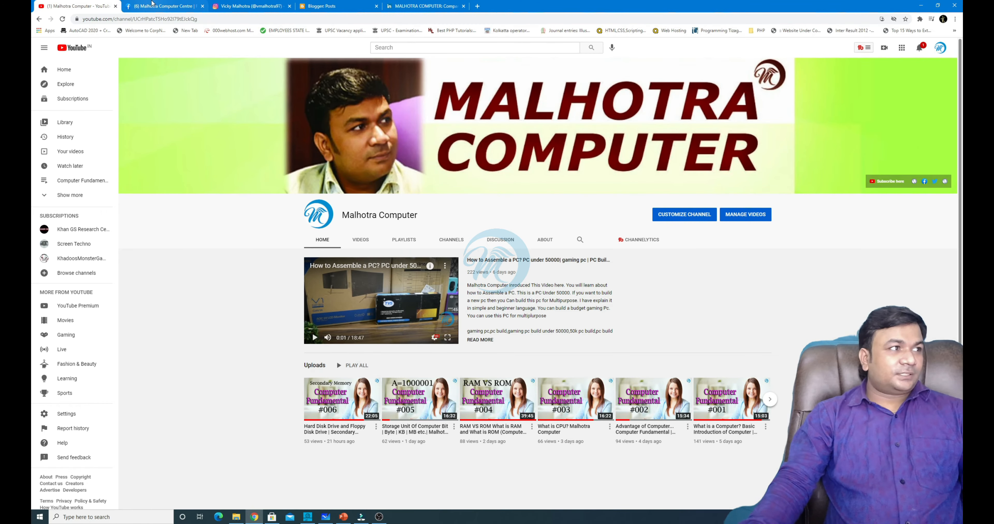
View the computer centre's Facebook page enlarged, and the Instagram profile enlarged to 300%
left_click(162, 6)
key("ctrl+plus")
key("ctrl+plus")
key("ctrl+plus")
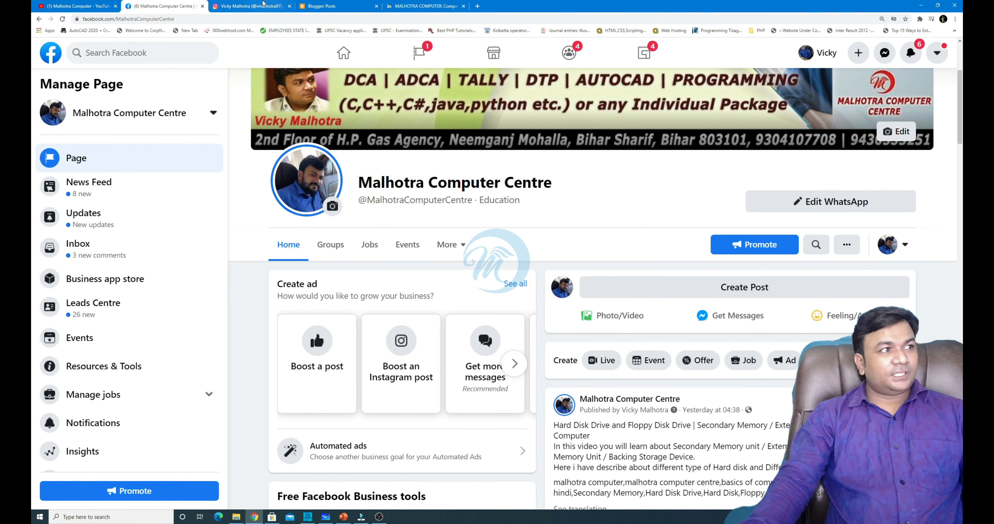
left_click(251, 5)
key("ctrl+plus")
key("ctrl+plus")
key("ctrl+plus")
key("ctrl+plus")
key("ctrl+plus")
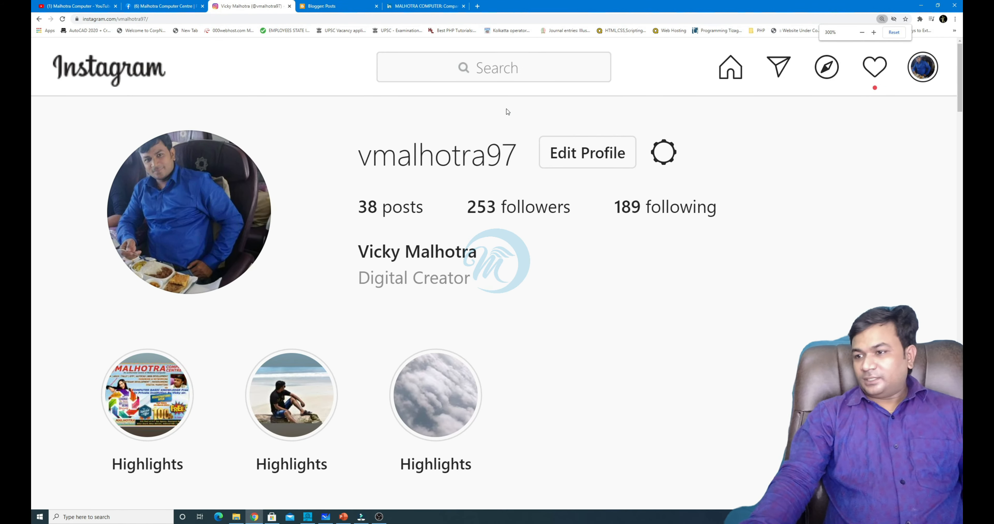
View the Blogger post list and the LinkedIn company page, each with the page enlarged
key("ctrl+Tab")
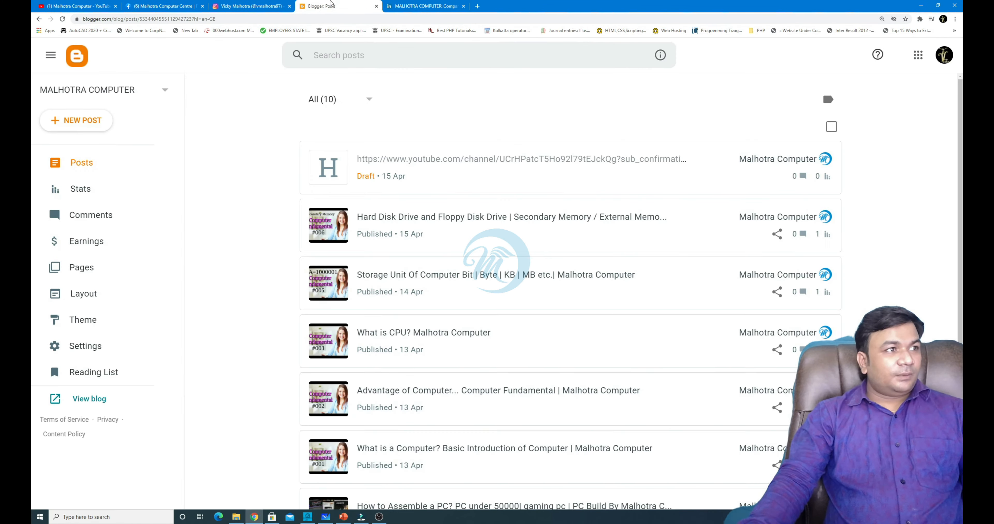
key("ctrl+plus")
key("ctrl+plus")
key("ctrl+minus")
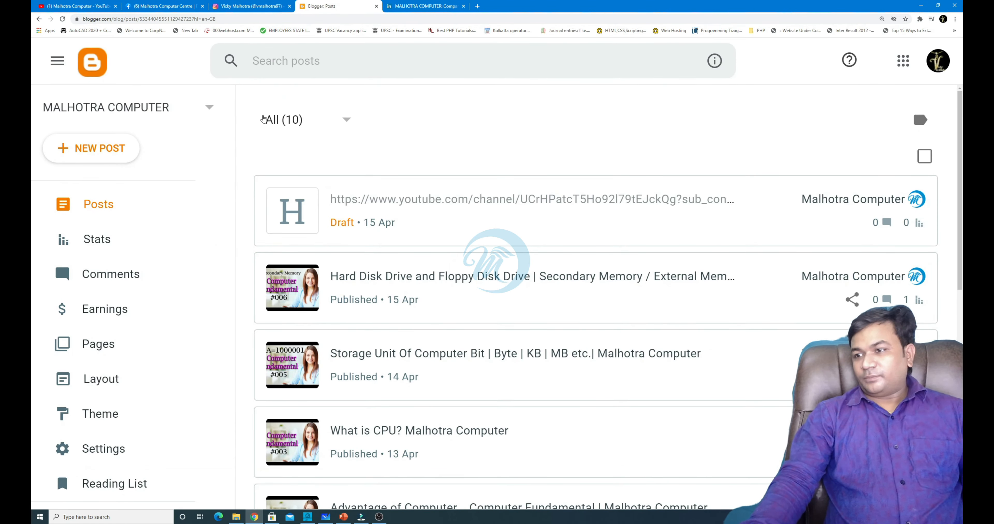
left_click(437, 4)
key("ctrl+plus")
key("ctrl+plus")
key("ctrl+plus")
key("ctrl+plus")
key("ctrl+plus")
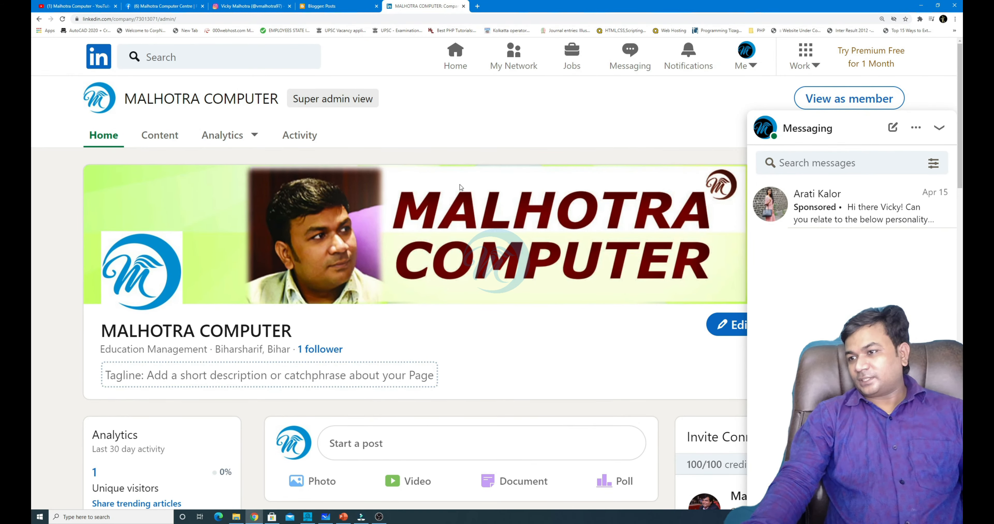
Revisit the Blogger, Instagram and Facebook pages and return to the Malhotra Computer YouTube channel
left_click(323, 6)
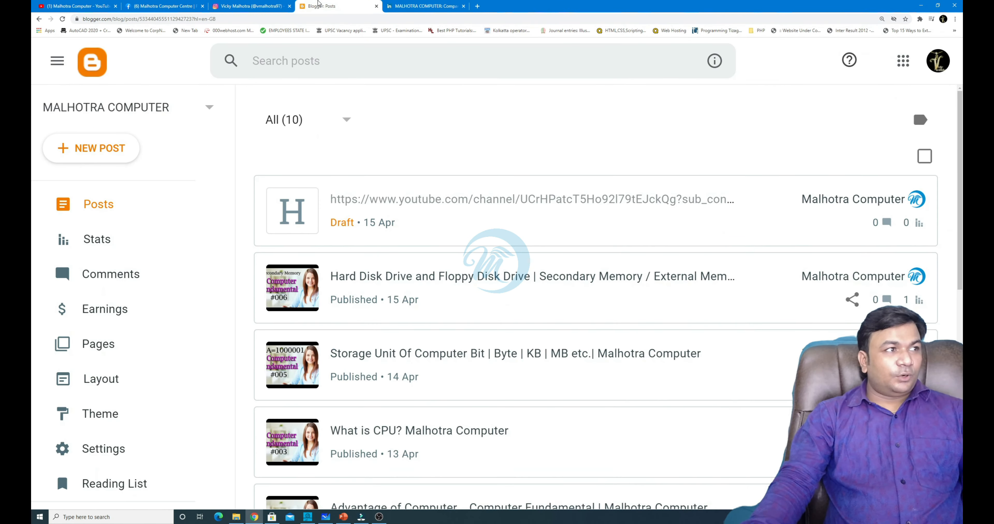
left_click(251, 5)
left_click(167, 4)
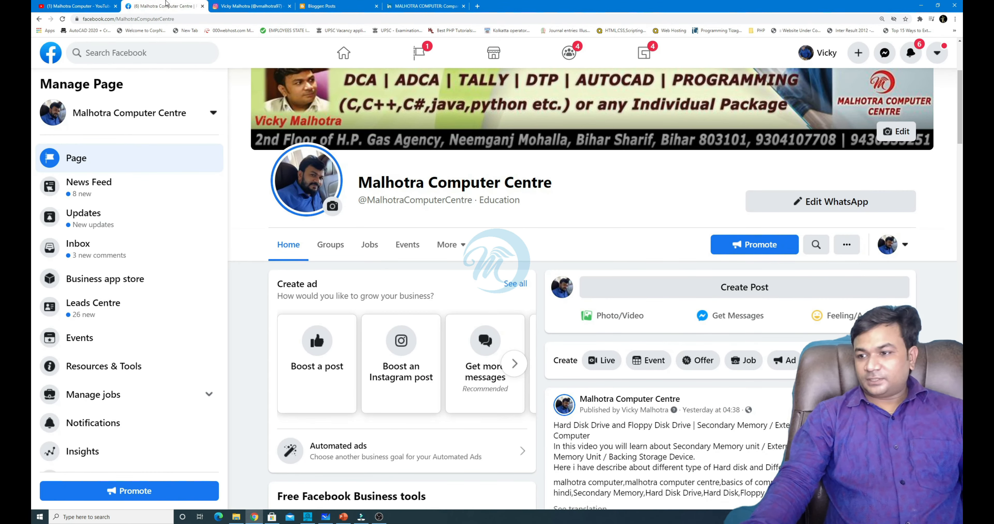
left_click(73, 6)
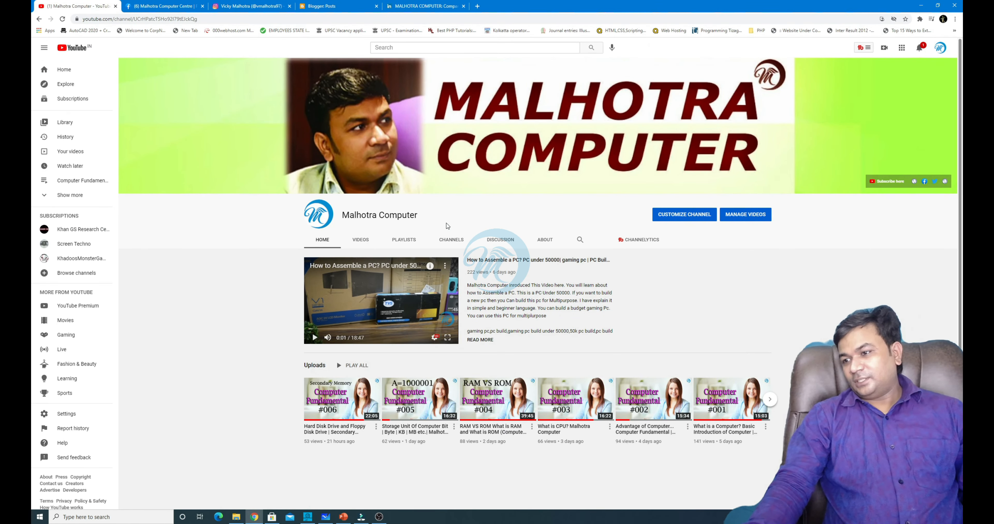